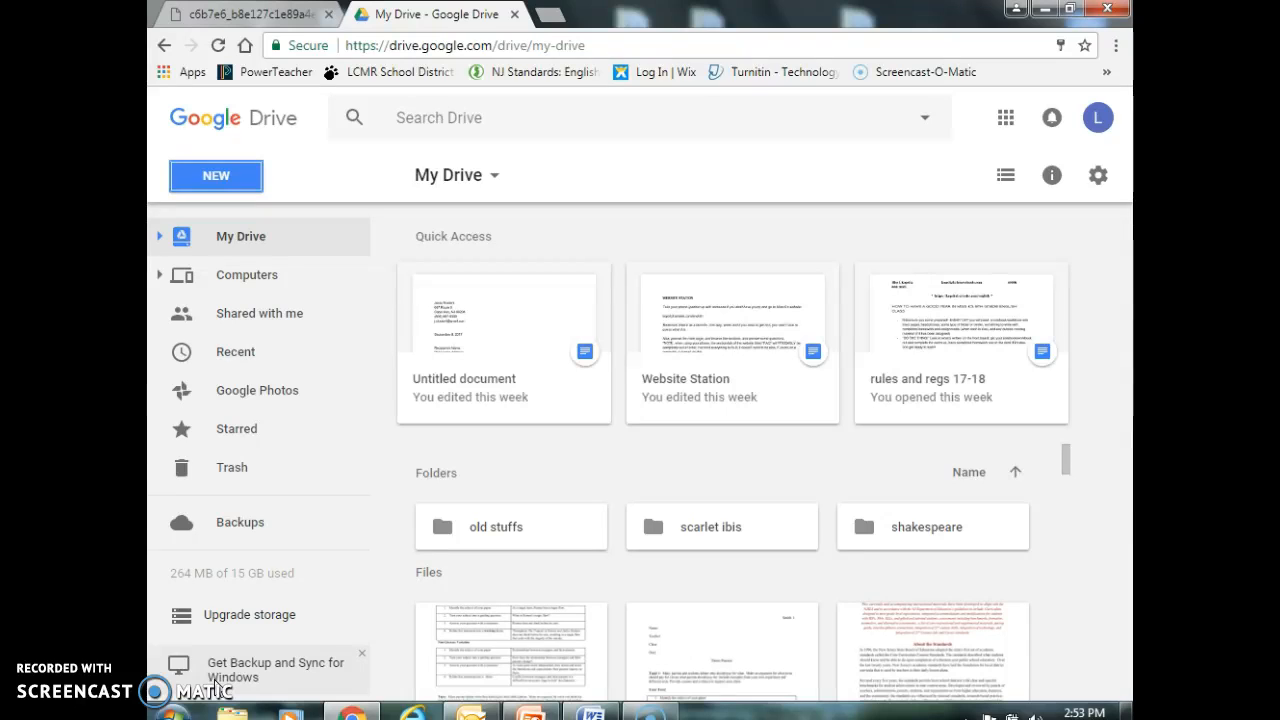
Create a blank Google Docs document and add a page header that begins with an empty line.
{"action": "left_click", "coordinate": [238, 180]}
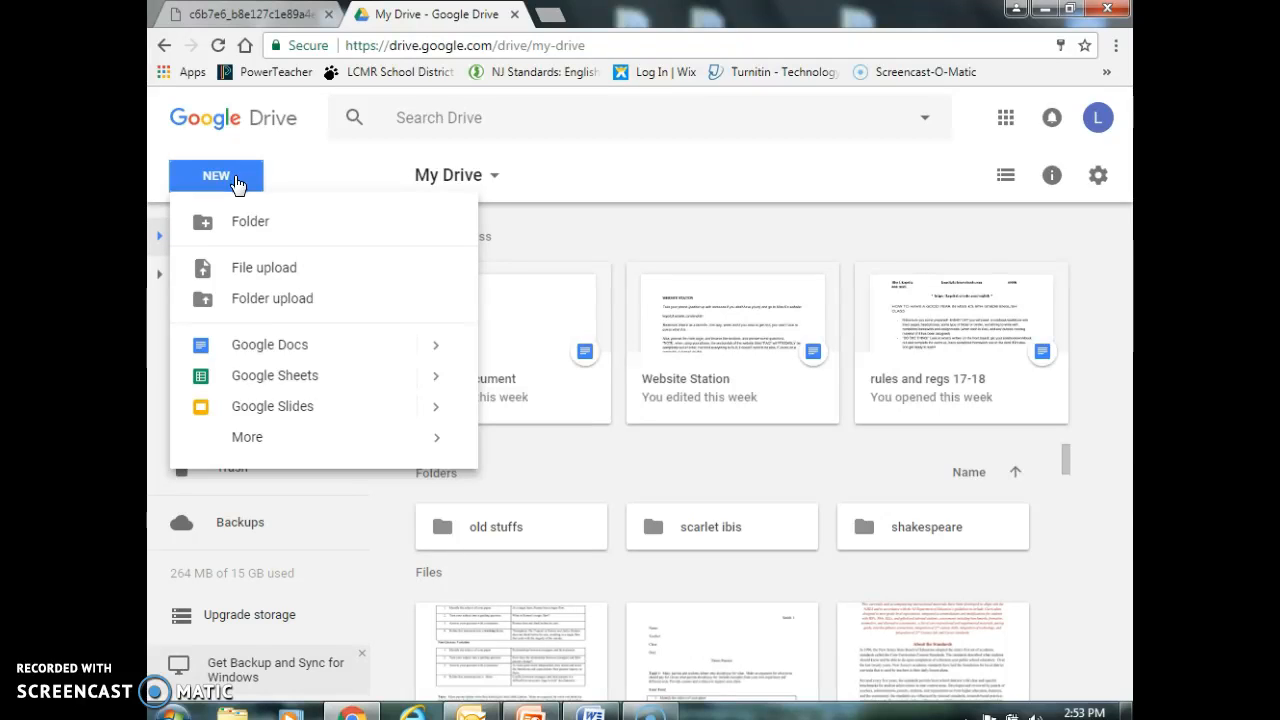
{"action": "left_click", "coordinate": [243, 344]}
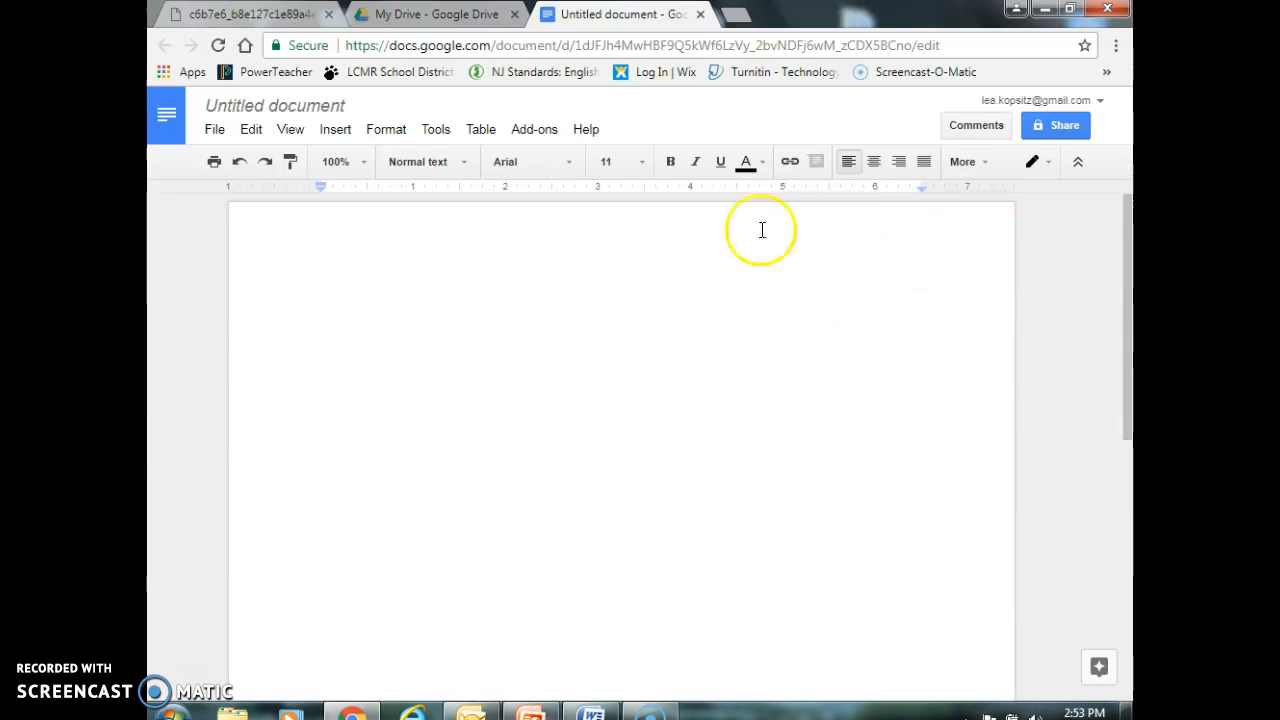
{"action": "left_click", "coordinate": [336, 129]}
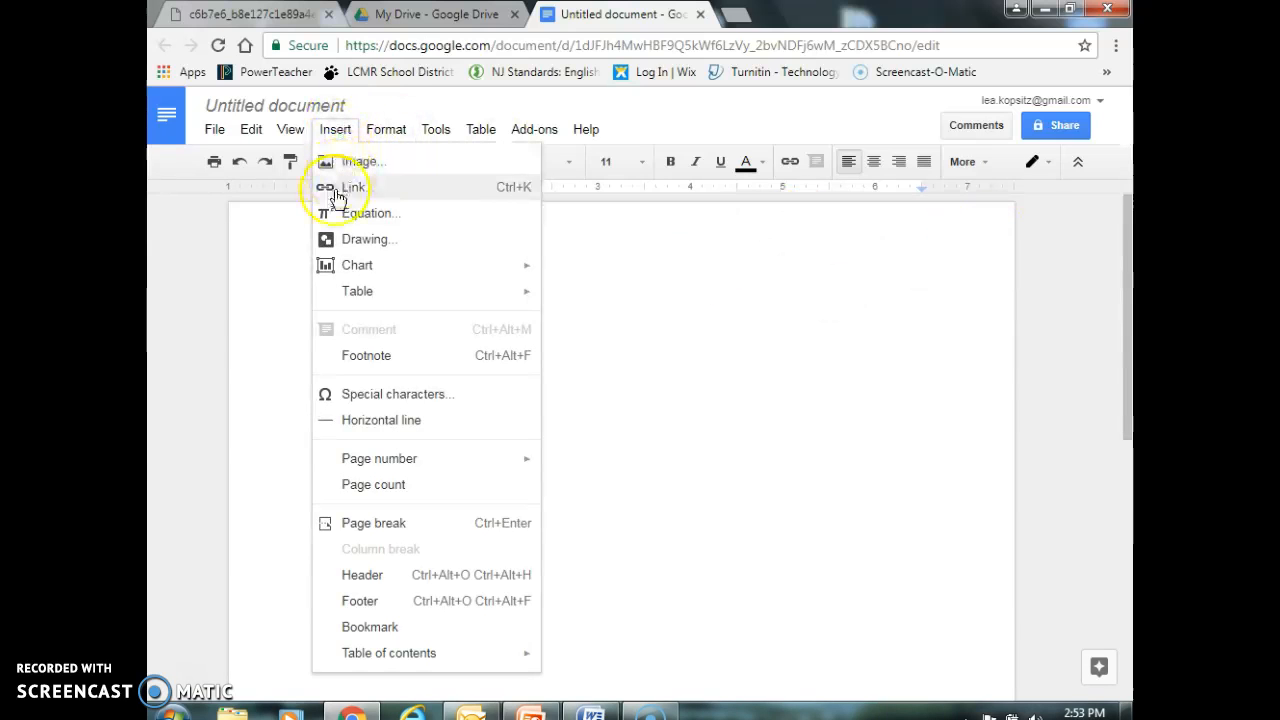
{"action": "left_click", "coordinate": [364, 577]}
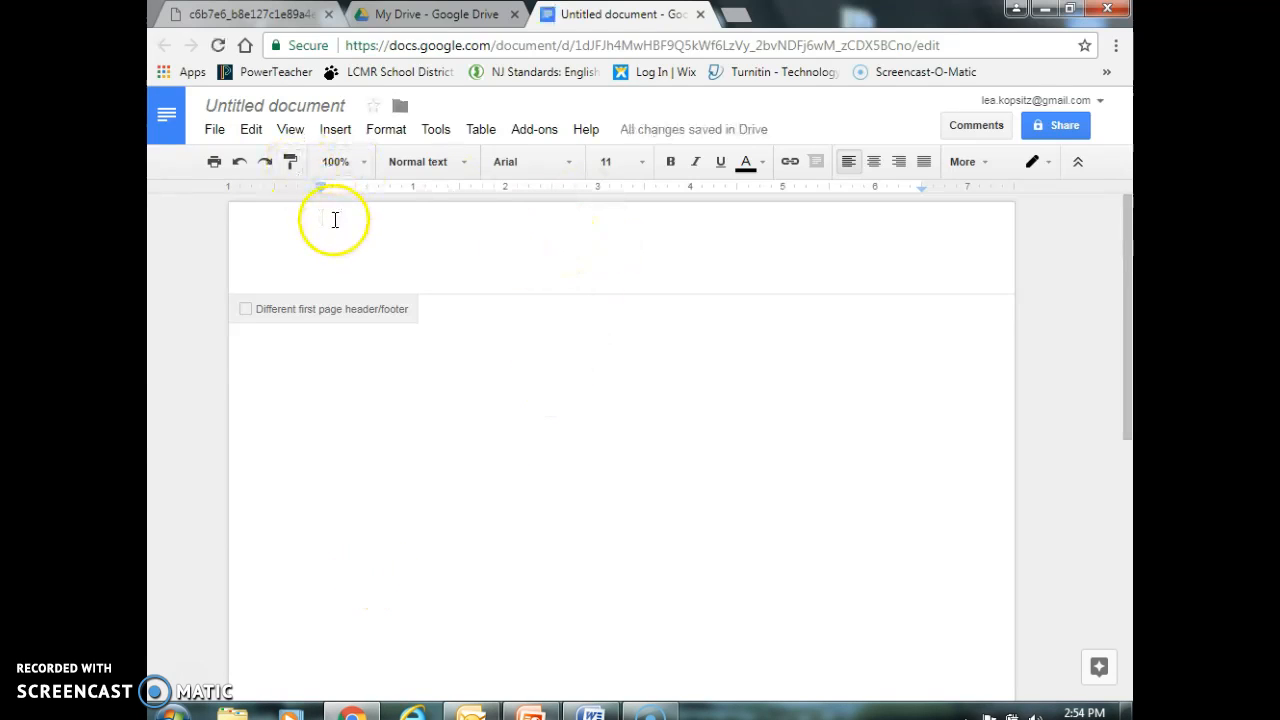
{"action": "key", "text": "Return"}
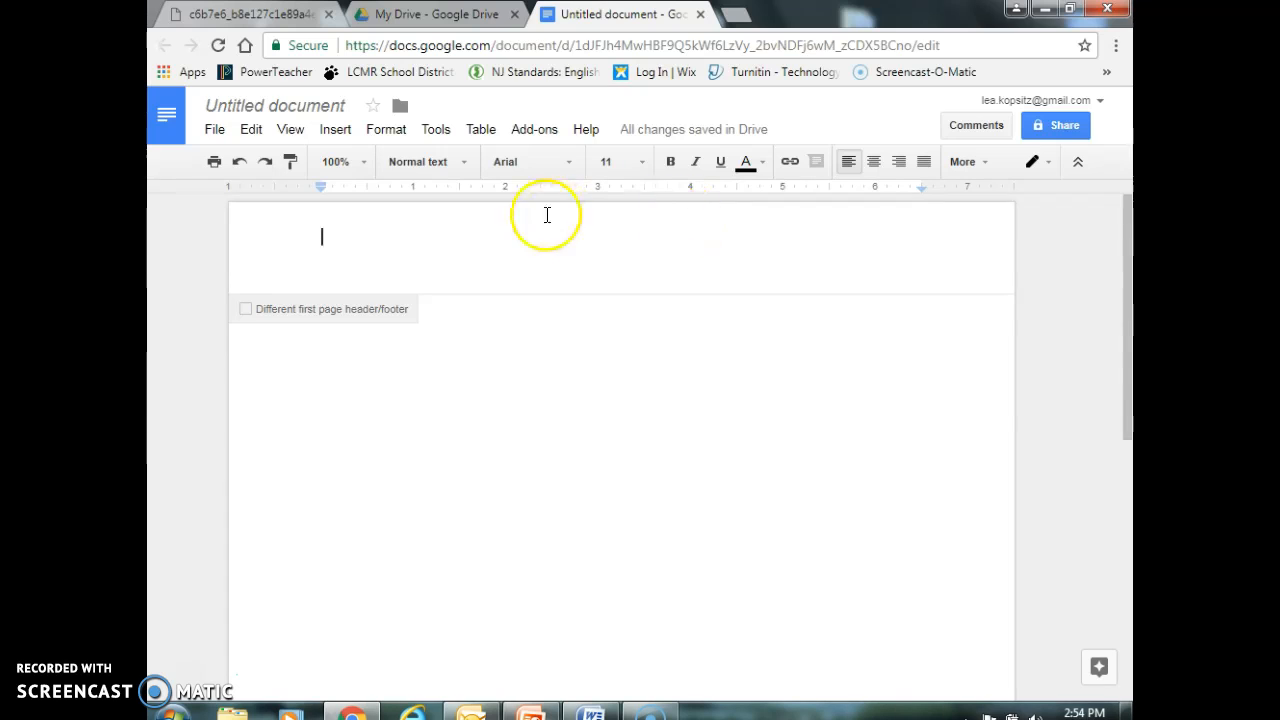
Insert automatic page numbering in the header, counting from the first page.
{"action": "left_click", "coordinate": [336, 133]}
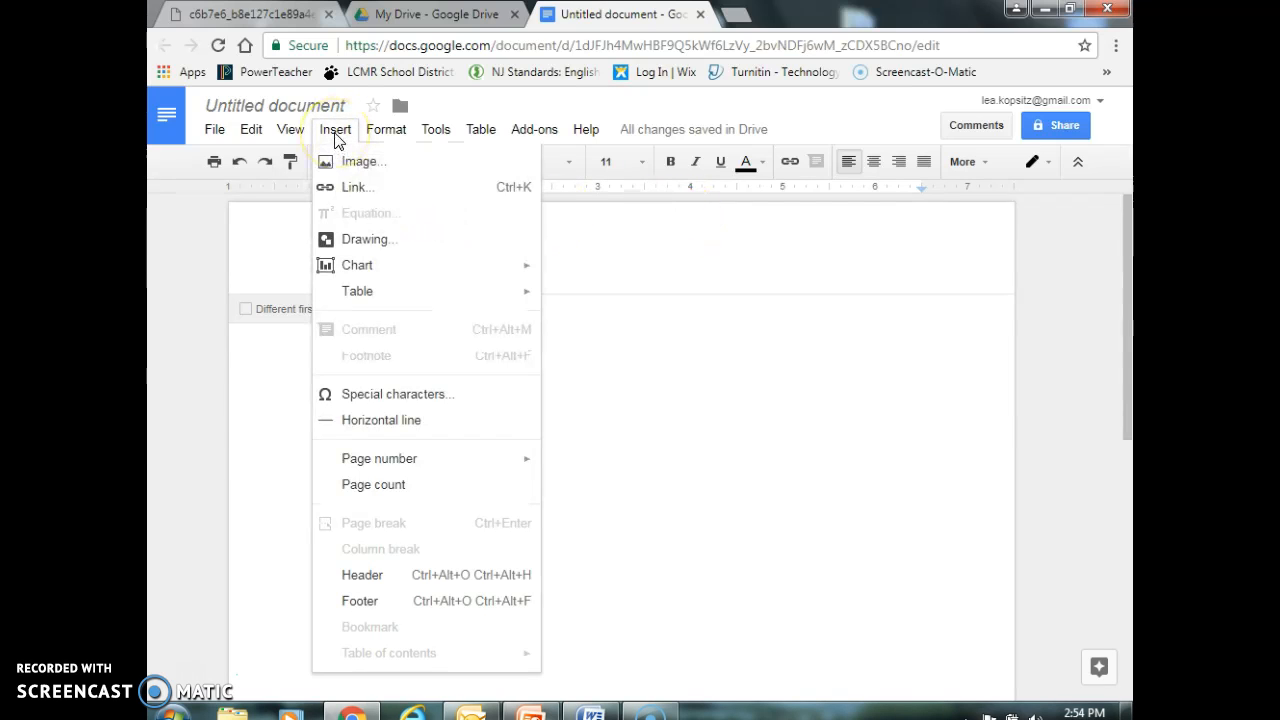
{"action": "mouse_move", "coordinate": [423, 470]}
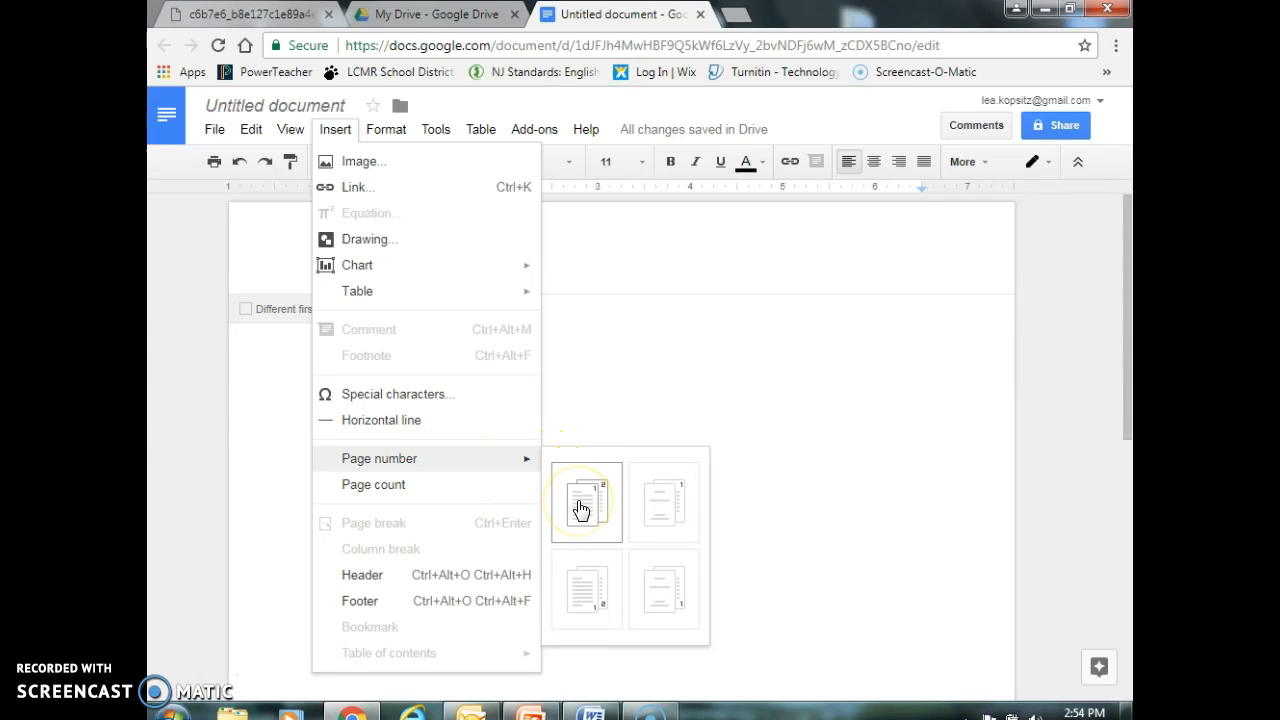
{"action": "left_click", "coordinate": [581, 508]}
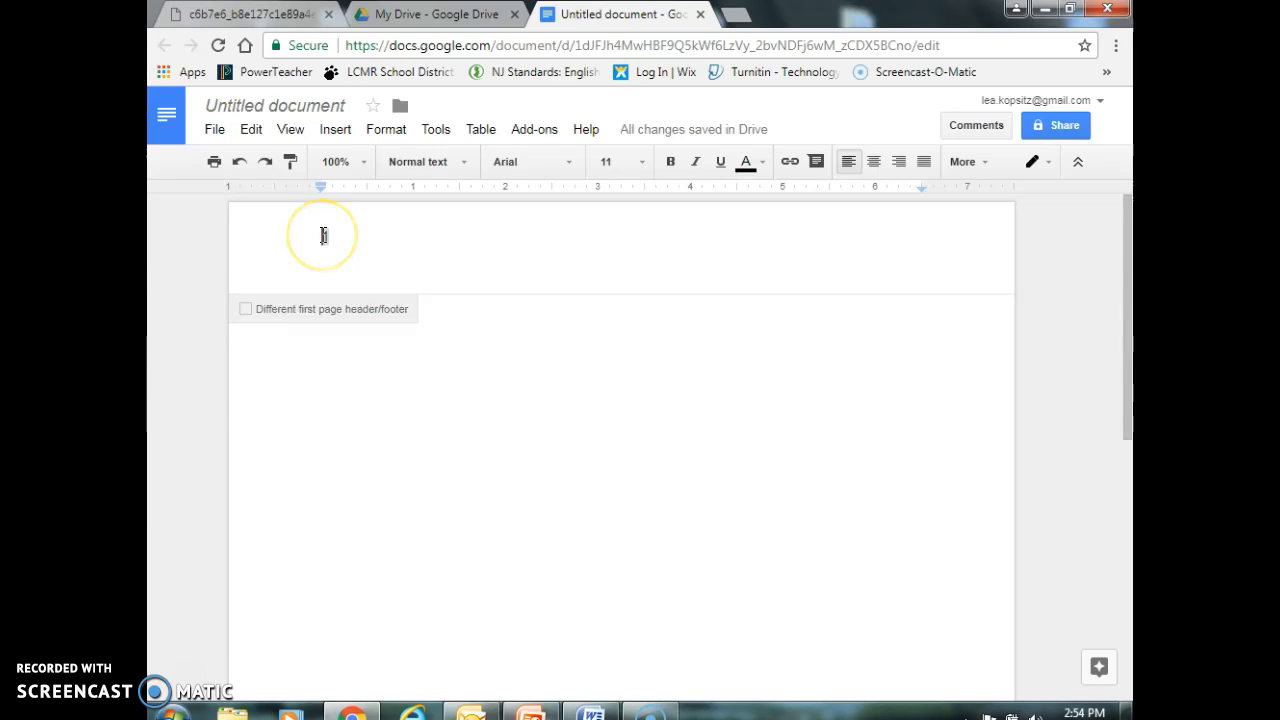
Try to indent the page number all the way to the header's right margin.
{"action": "key", "text": "Tab"}
{"action": "key", "text": "Tab"}
{"action": "key", "text": "Tab"}
{"action": "key", "text": "Tab"}
{"action": "key", "text": "Tab"}
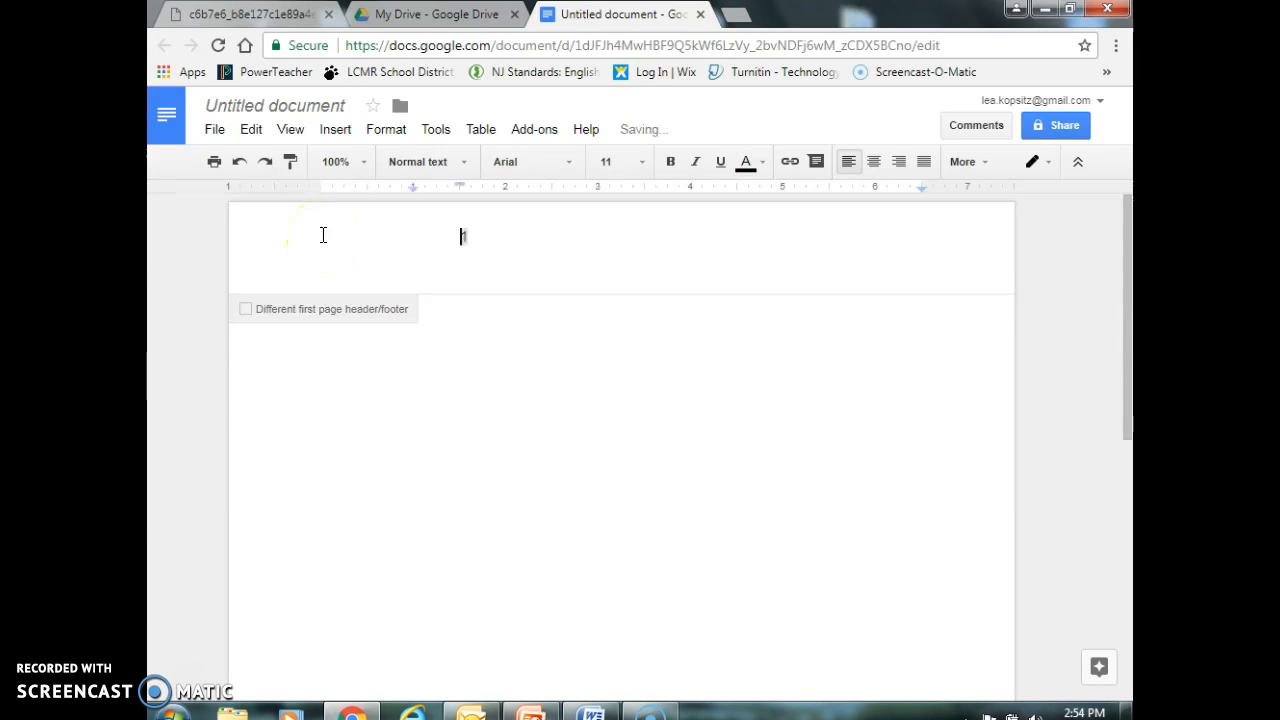
{"action": "key", "text": "Tab"}
{"action": "key", "text": "Tab"}
{"action": "key", "text": "Tab"}
{"action": "key", "text": "Tab"}
{"action": "key", "text": "Tab"}
{"action": "key", "text": "Tab"}
{"action": "key", "text": "Tab"}
{"action": "key", "text": "Tab"}
{"action": "key", "text": "Return"}
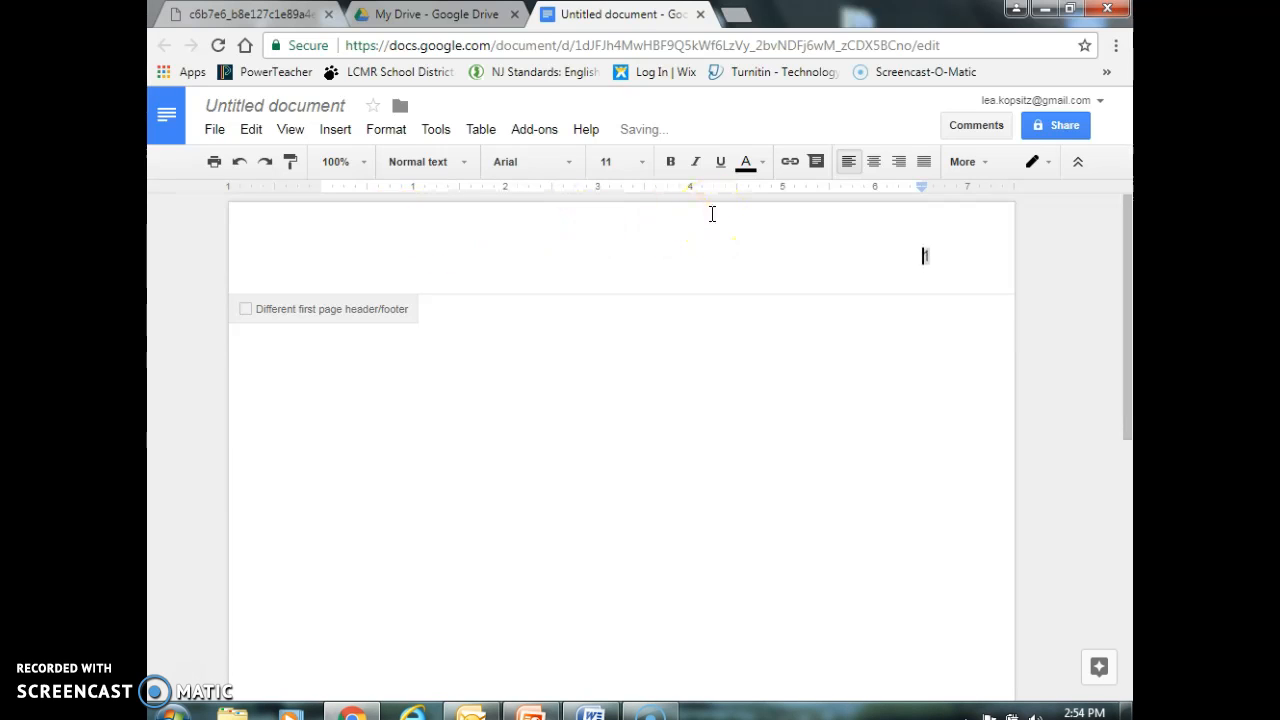
{"action": "key", "text": "BackSpace"}
{"action": "left_click", "coordinate": [819, 243]}
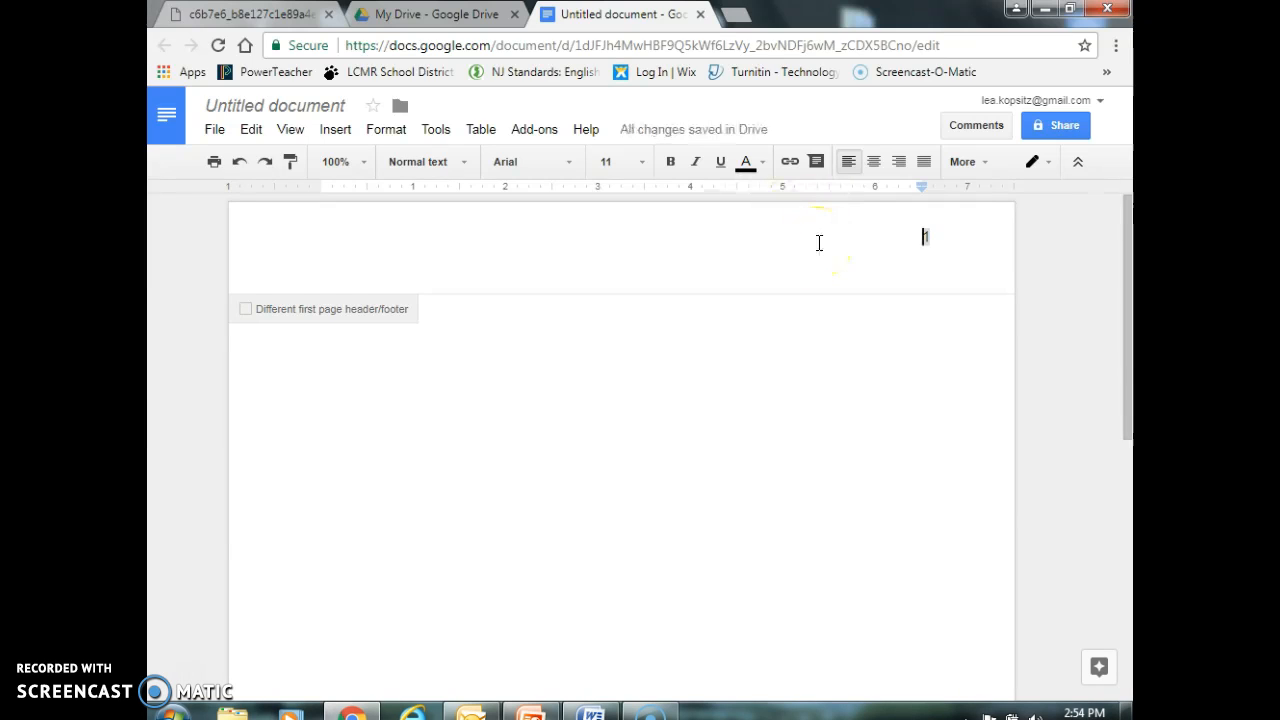
{"action": "type", "text": "Stud"}
{"action": "key", "text": "BackSpace"}
{"action": "key", "text": "BackSpace"}
{"action": "key", "text": "BackSpace"}
{"action": "key", "text": "BackSpace"}
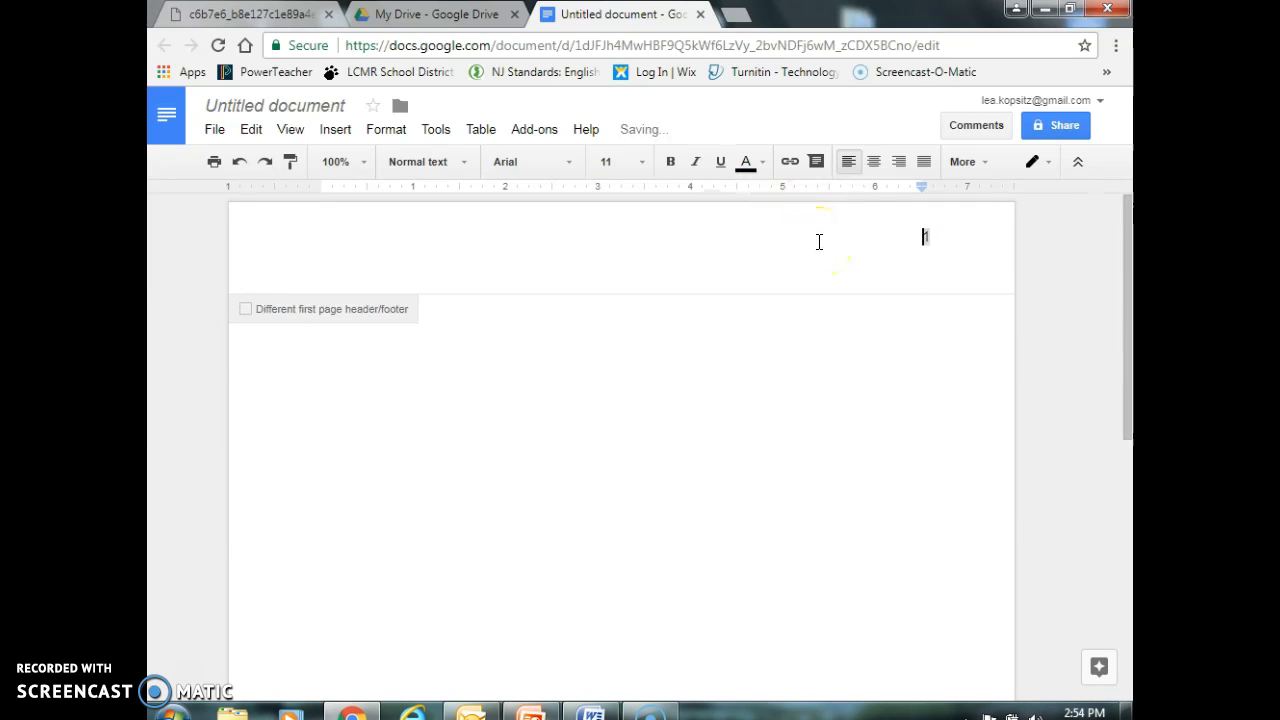
Remove the page number's indent and enter "Student" with a space in front of the number in the header.
{"action": "left_click", "coordinate": [821, 240]}
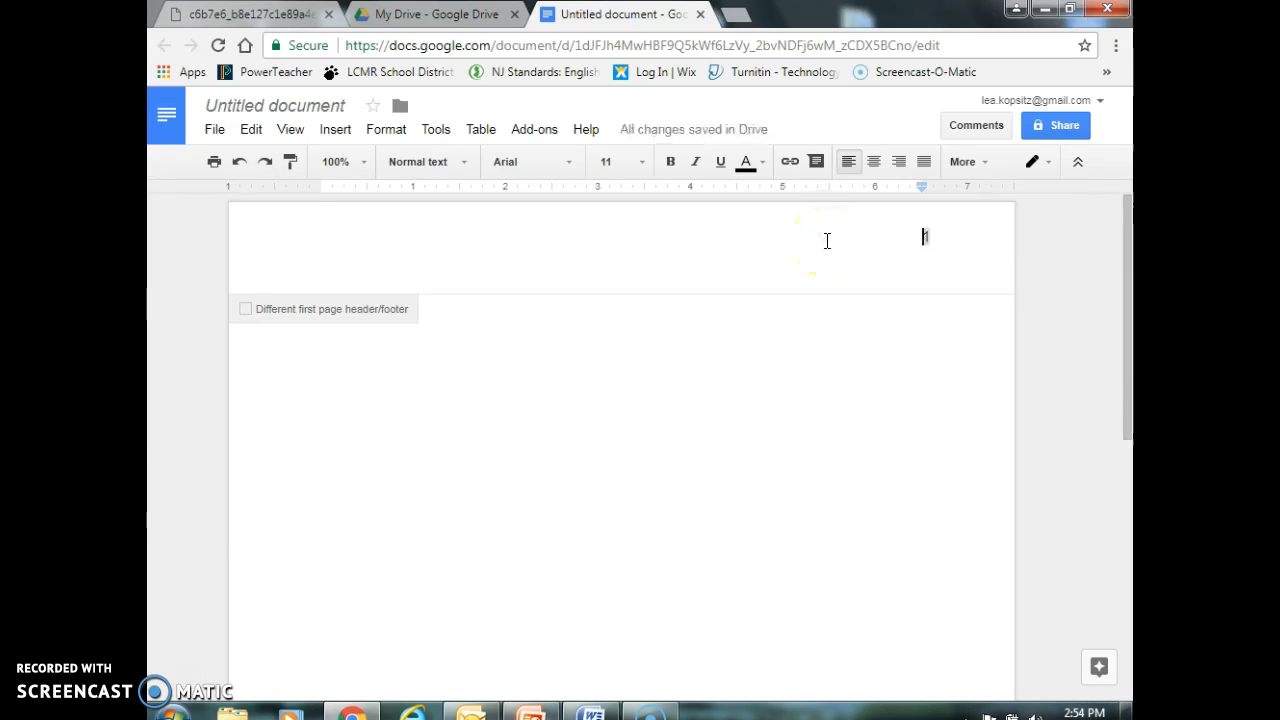
{"action": "key", "text": "BackSpace"}
{"action": "key", "text": "BackSpace"}
{"action": "type", "text": "Student 1"}
{"action": "left_click", "coordinate": [911, 255]}
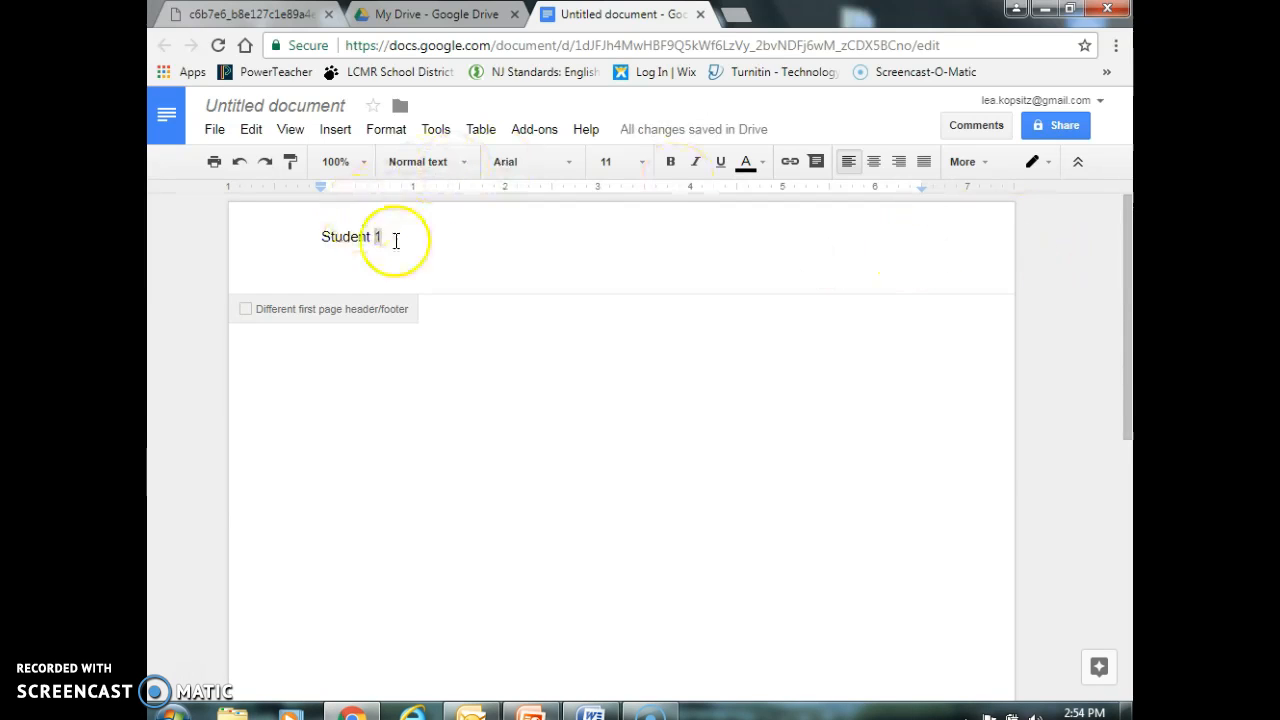
Shift "Student" to the right end of the header line, keeping the page number beside it on the same line.
{"action": "left_click", "coordinate": [305, 248]}
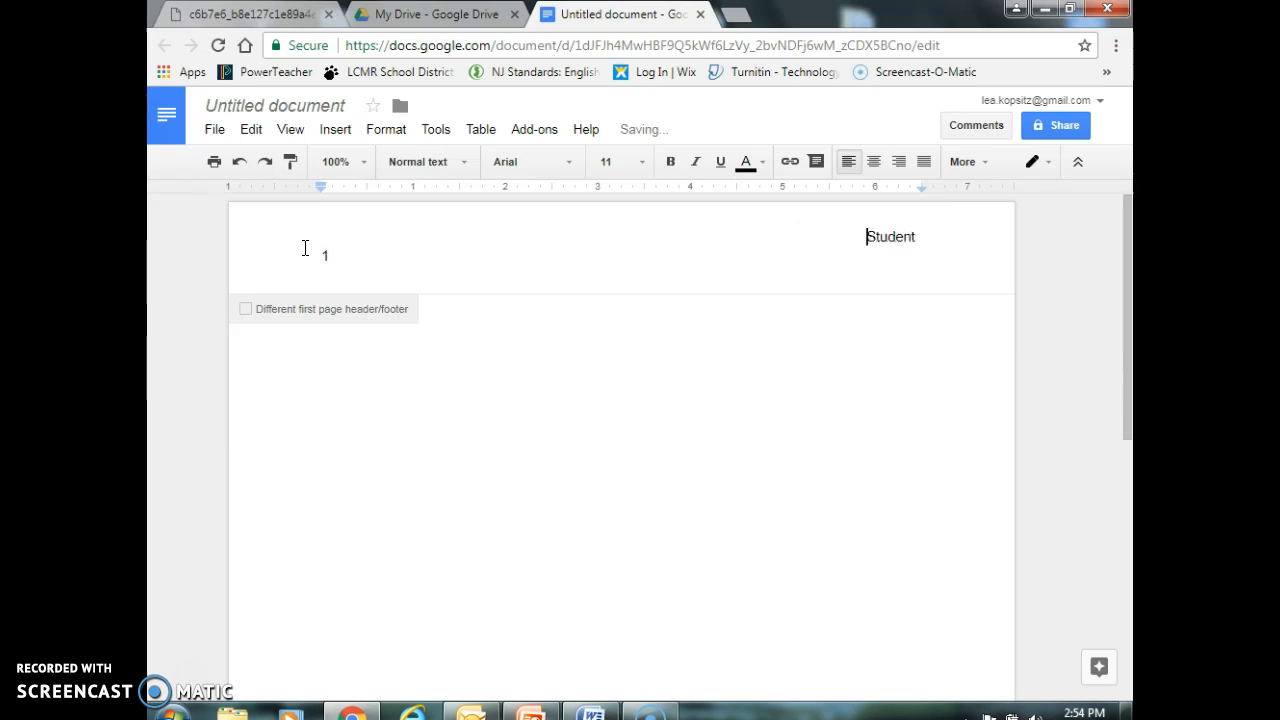
{"action": "key", "text": "BackSpace"}
{"action": "key", "text": "BackSpace"}
{"action": "key", "text": "BackSpace"}
{"action": "key", "text": "BackSpace"}
{"action": "key", "text": "BackSpace"}
Leave the header and place the cursor in the document body.
{"action": "left_click", "coordinate": [505, 260]}
{"action": "left_click_drag", "start_coordinate": [944, 225], "coordinate": [862, 228]}
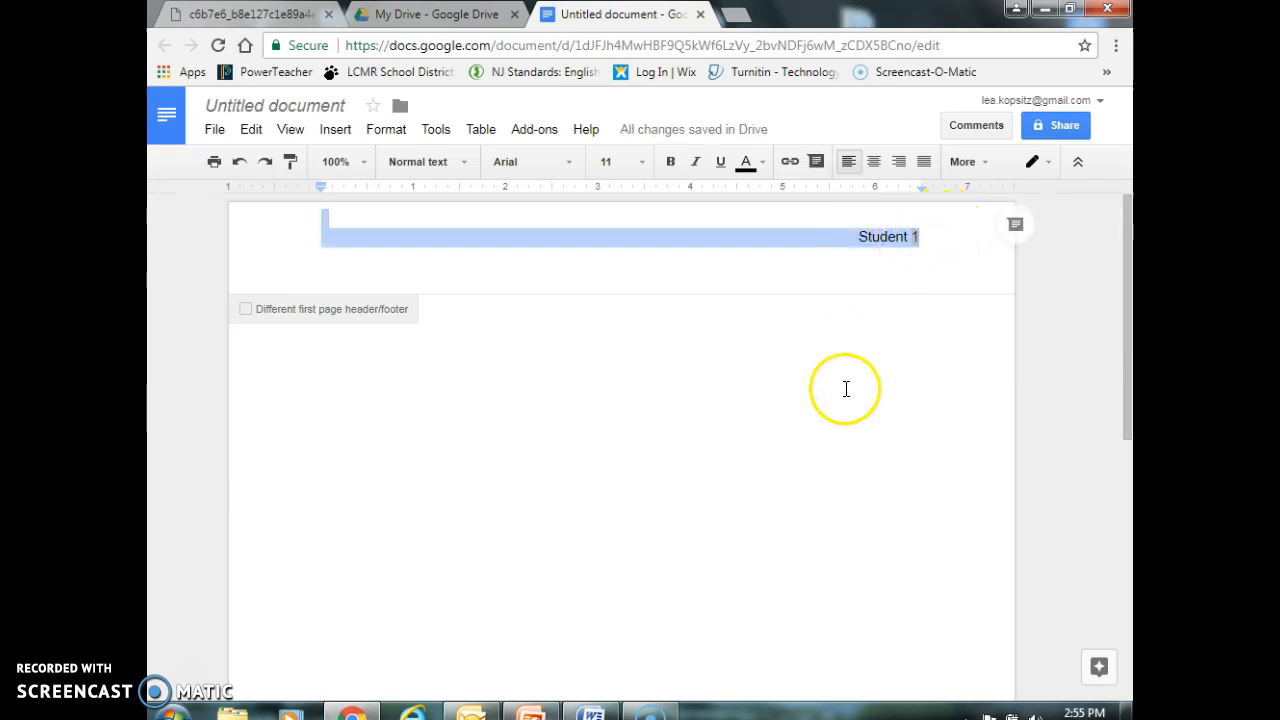
{"action": "left_click", "coordinate": [846, 386]}
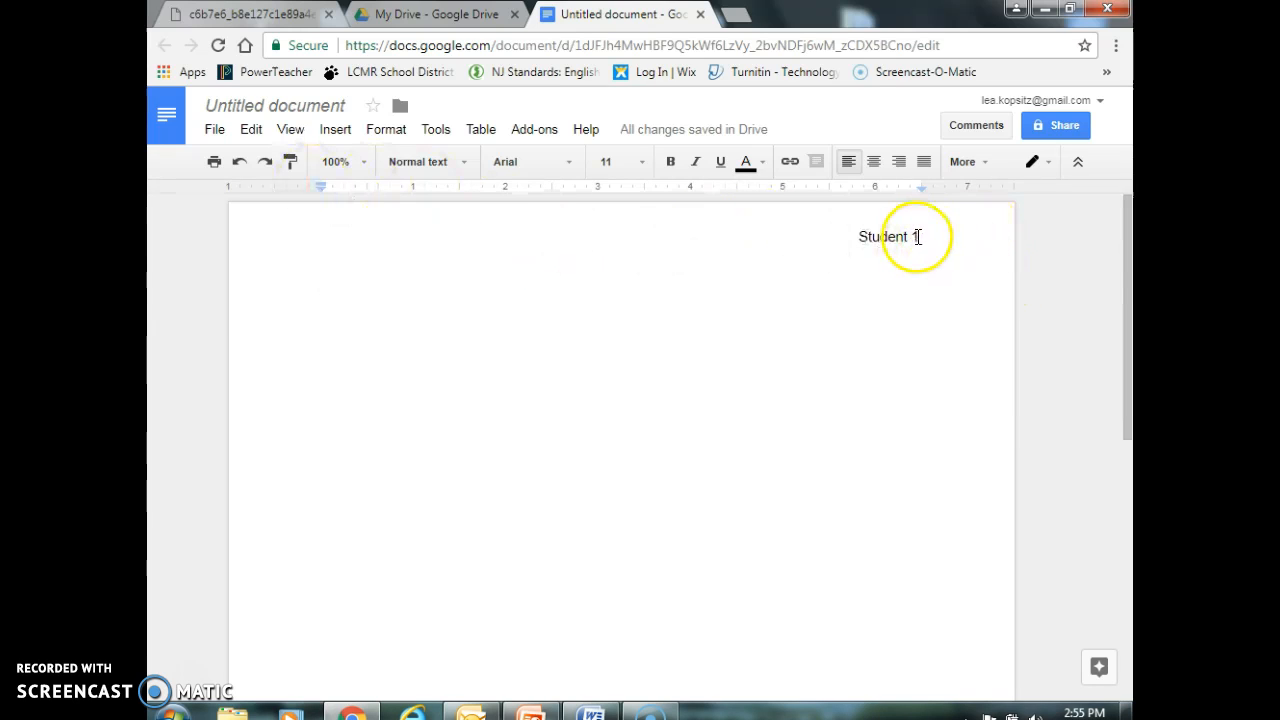
{"action": "double_click", "coordinate": [917, 236]}
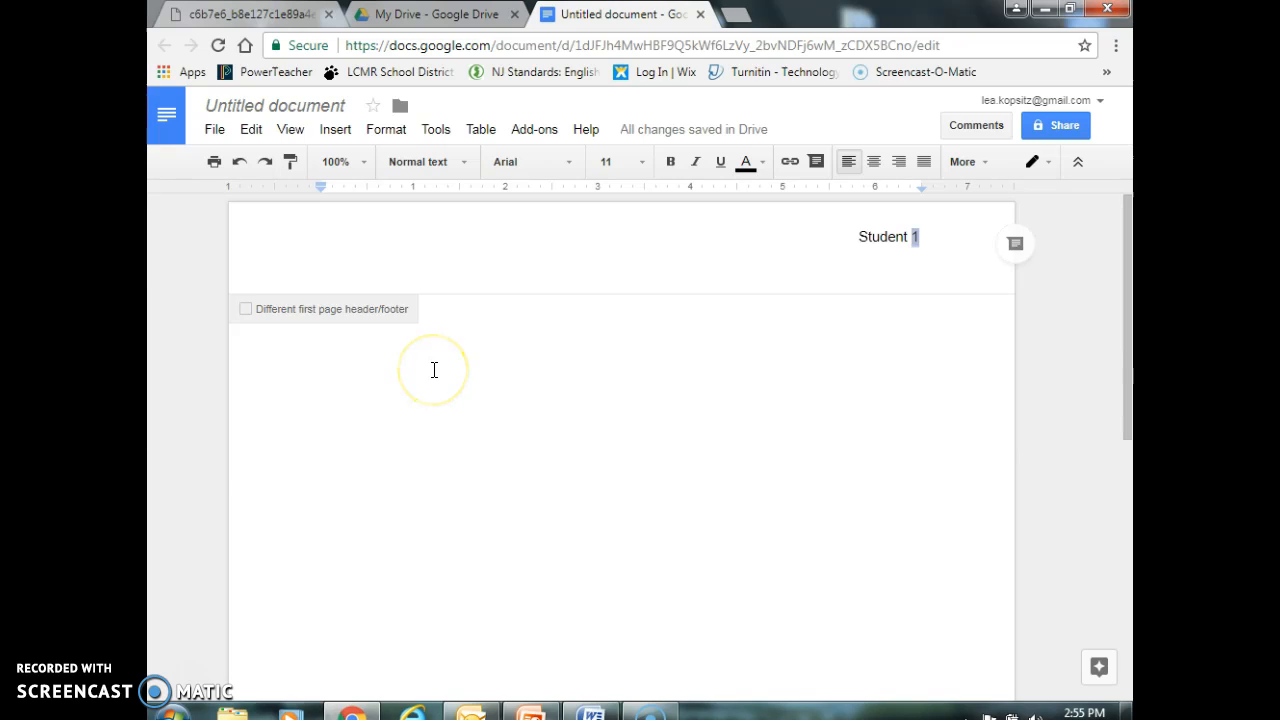
{"action": "left_click", "coordinate": [434, 370]}
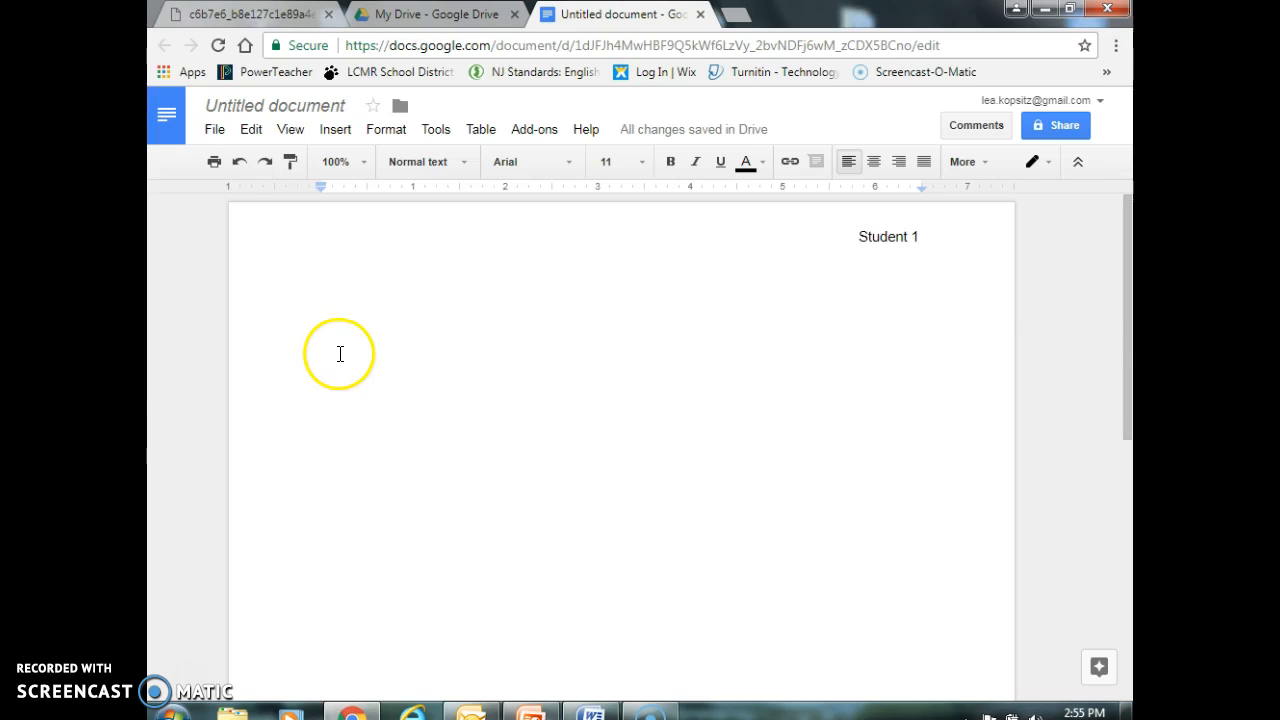
Enter the student's full name and the teacher's title and surname on separate lines of the body.
{"action": "type", "text": "Justa Sstuden"}
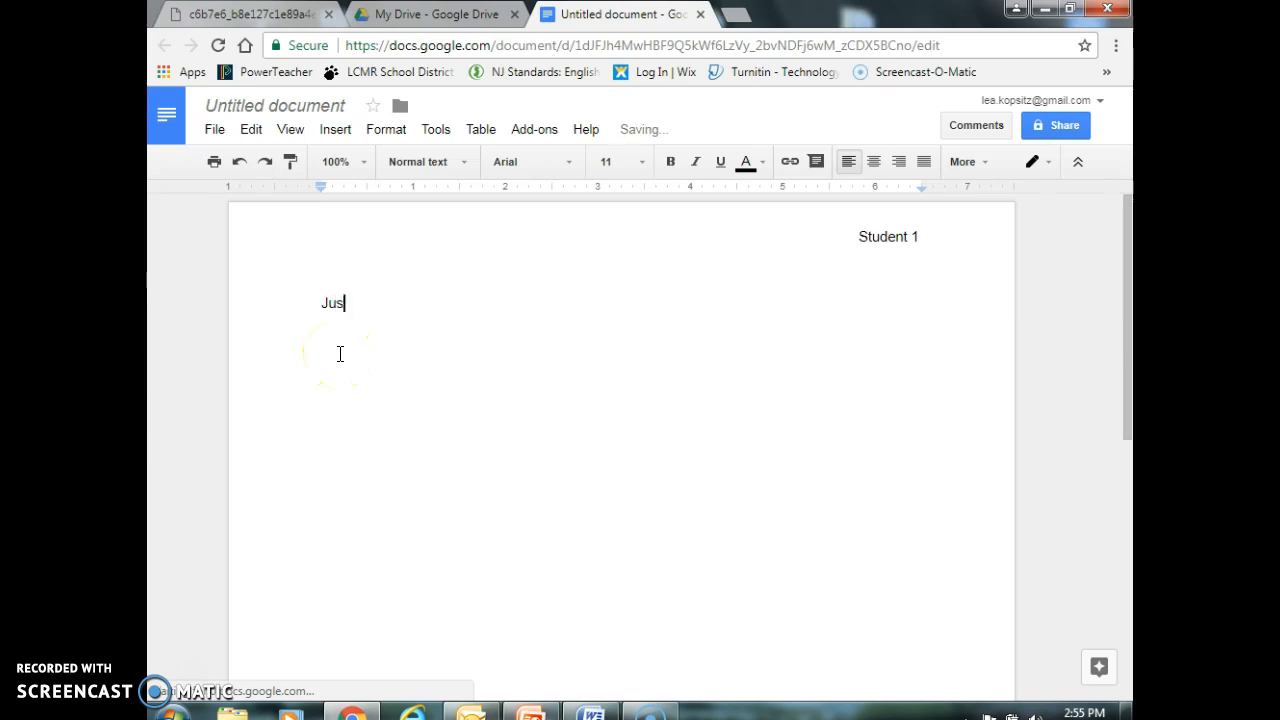
{"action": "key", "text": "BackSpace"}
{"action": "key", "text": "BackSpace"}
{"action": "key", "text": "BackSpace"}
{"action": "key", "text": "BackSpace"}
{"action": "key", "text": "BackSpace"}
{"action": "key", "text": "BackSpace"}
{"action": "type", "text": "tuddent"}
{"action": "key", "text": "BackSpace"}
{"action": "key", "text": "BackSpace"}
{"action": "key", "text": "BackSpace"}
{"action": "type", "text": "nt"}
{"action": "key", "text": "Return"}
{"action": "key", "text": "Return"}
{"action": "type", "text": "Ms. Kopsitz"}
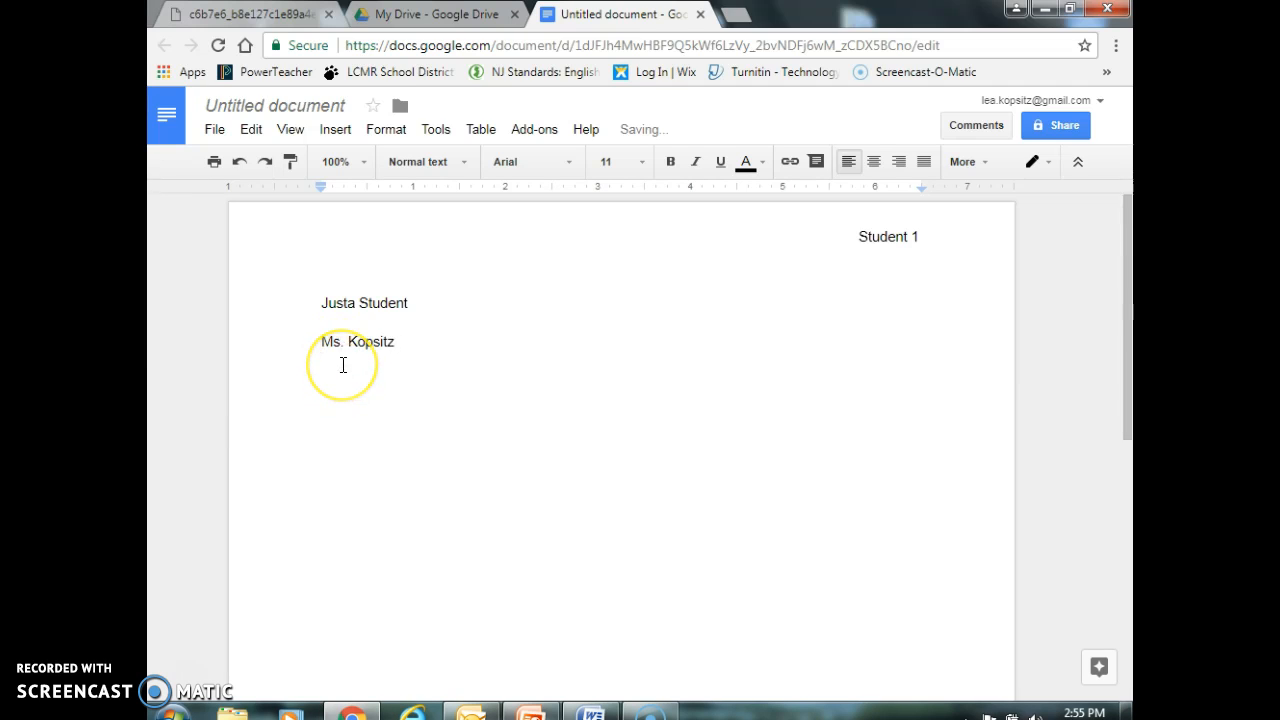
{"action": "key", "text": "Return"}
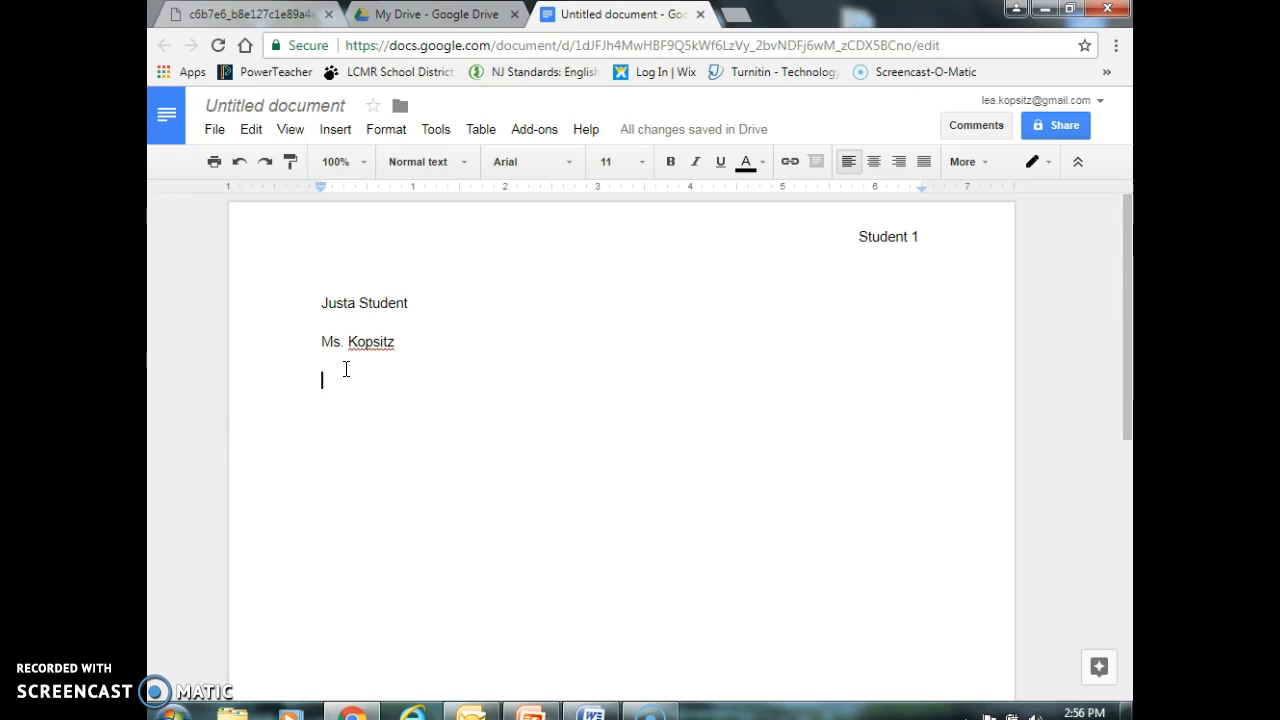
Add the lines "College Bound English (9 or 12)" and "Date Month Year" below the teacher's name.
{"action": "type", "text": "College Bound English ("}
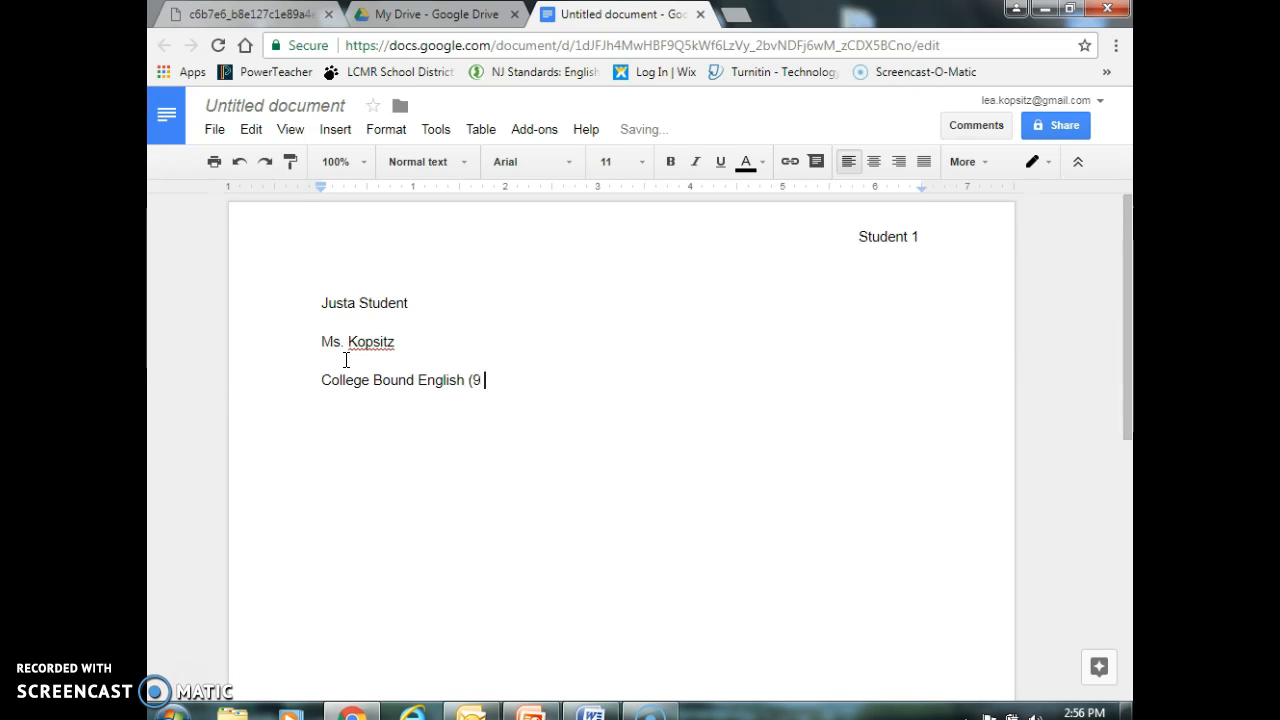
{"action": "type", "text": "9 or 12)"}
{"action": "key", "text": "Return"}
{"action": "type", "text": "Date Month Year"}
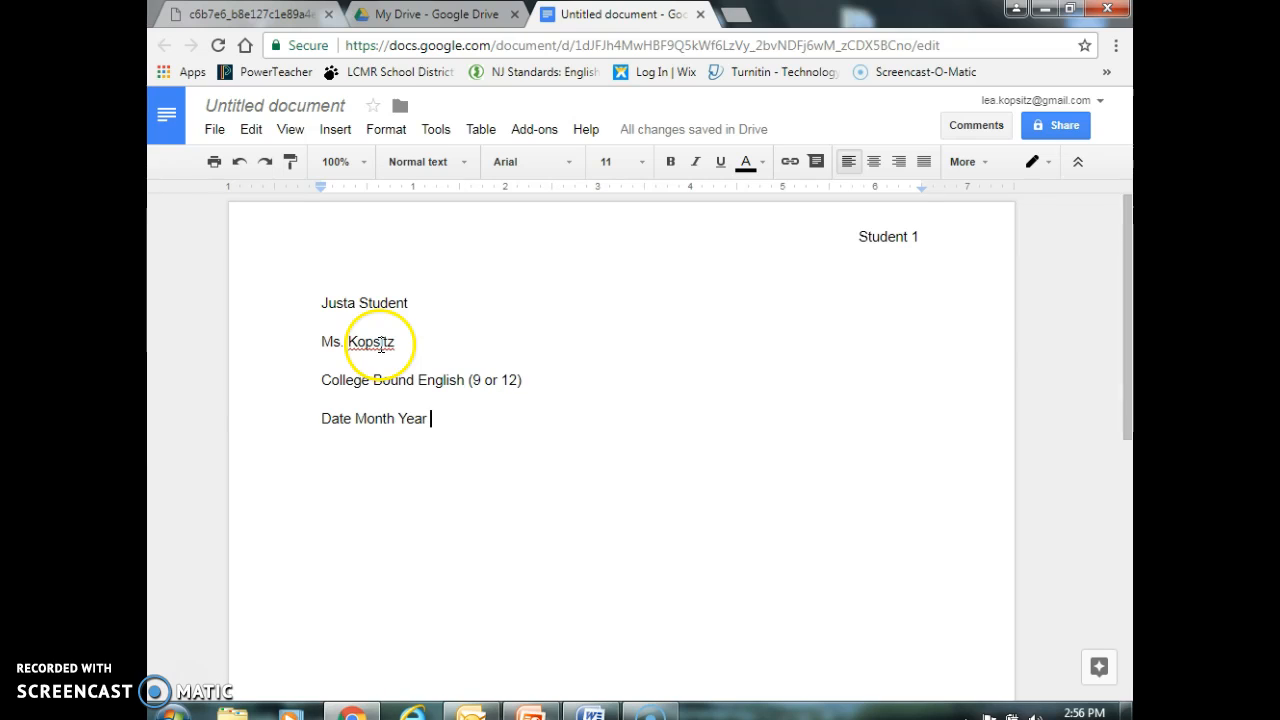
Append the example date "(11 September 2017)" to the "Date Month Year" line.
{"action": "left_click_drag", "start_coordinate": [522, 380], "coordinate": [318, 378]}
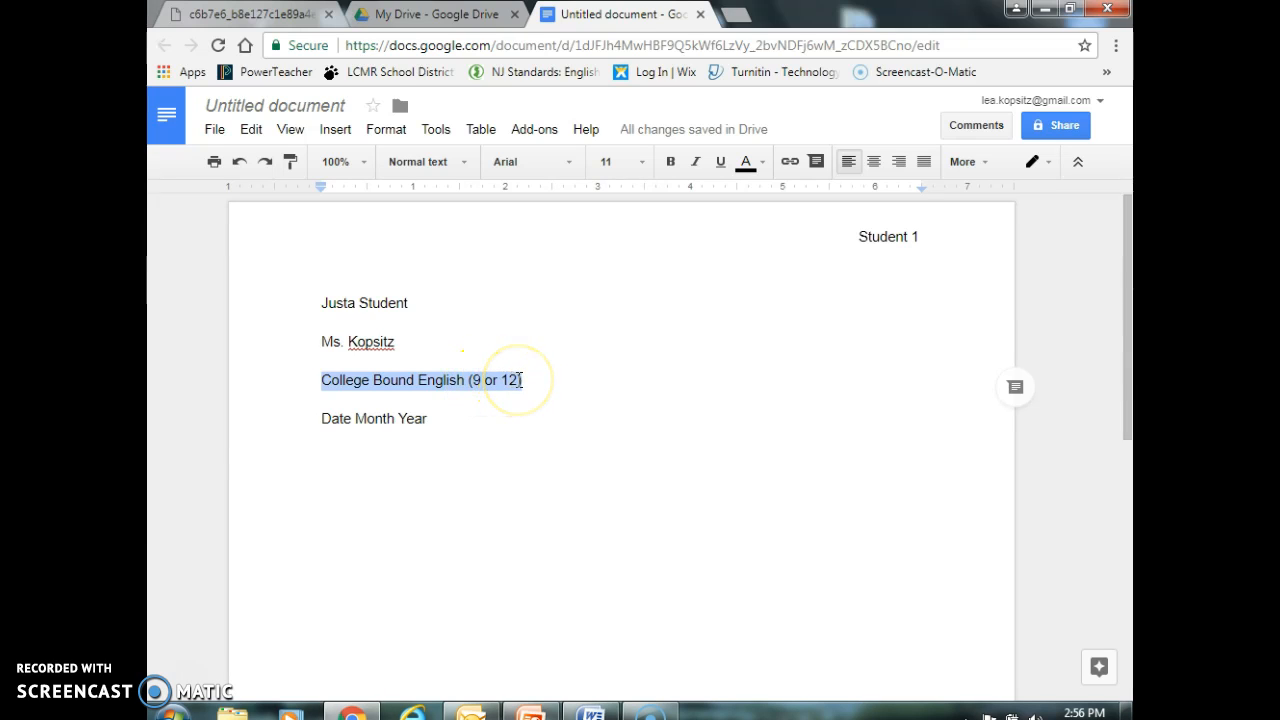
{"action": "left_click", "coordinate": [521, 380]}
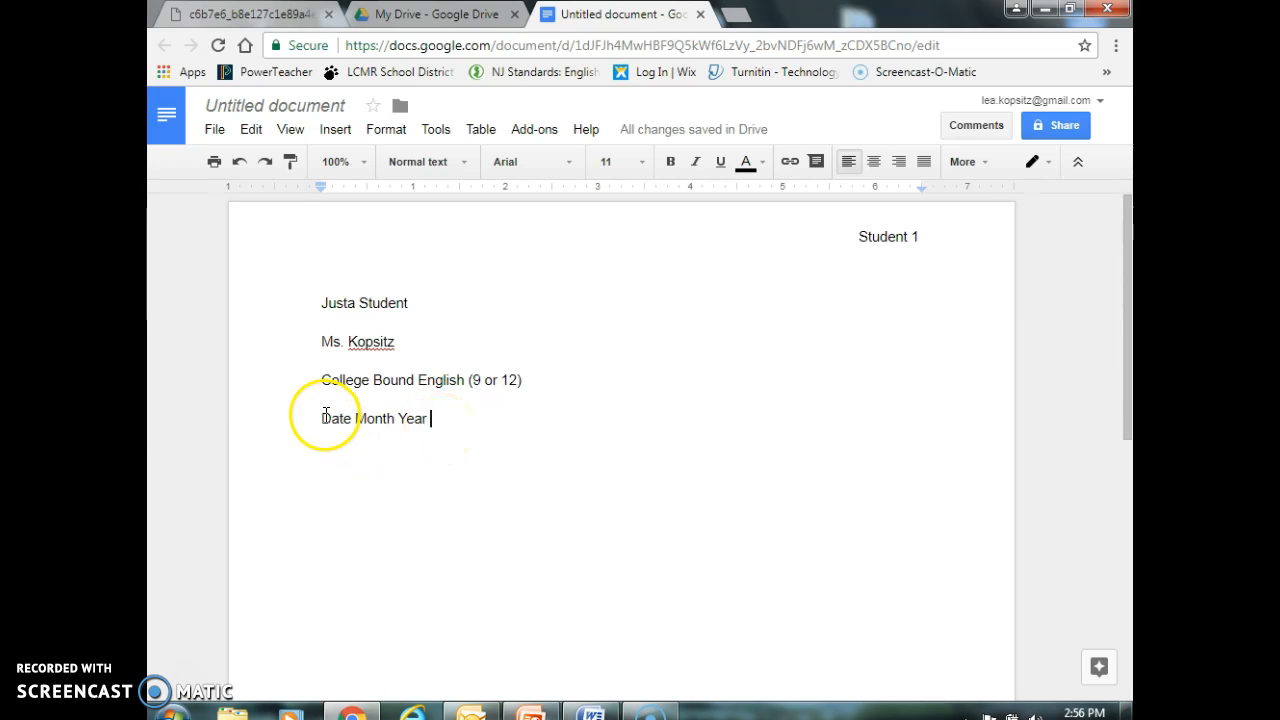
{"action": "left_click", "coordinate": [430, 417]}
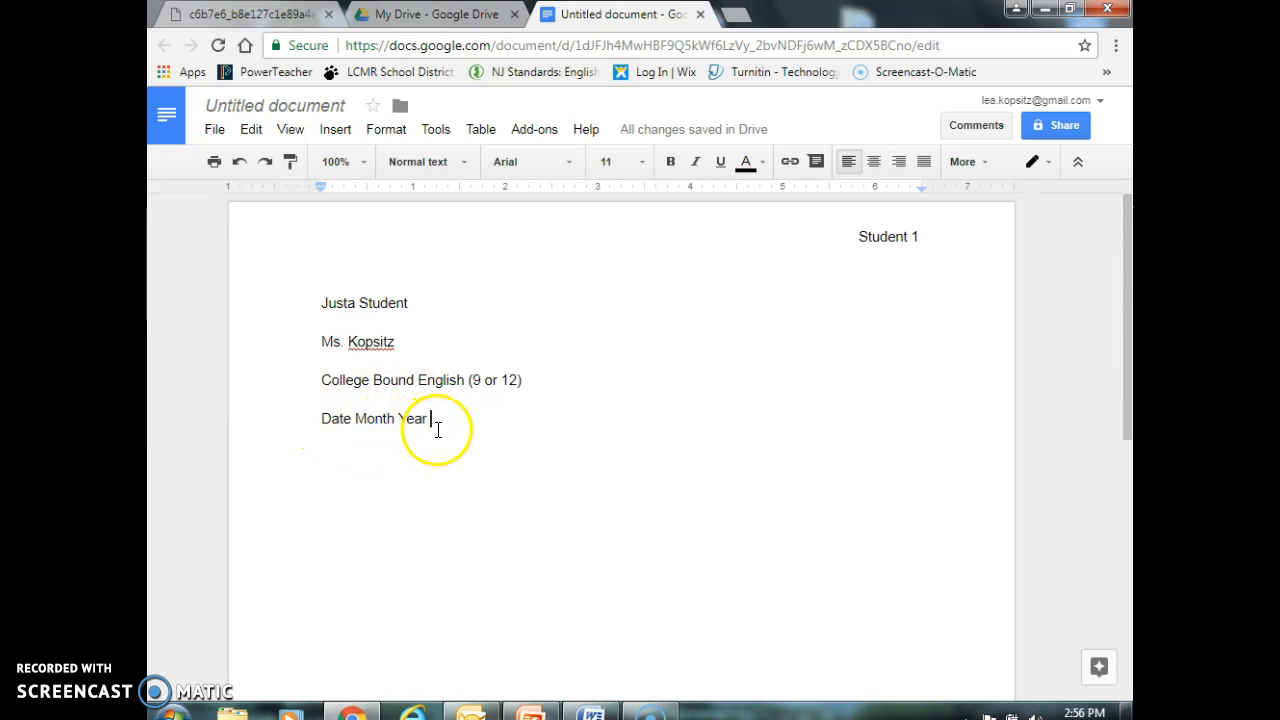
{"action": "type", "text": "("}
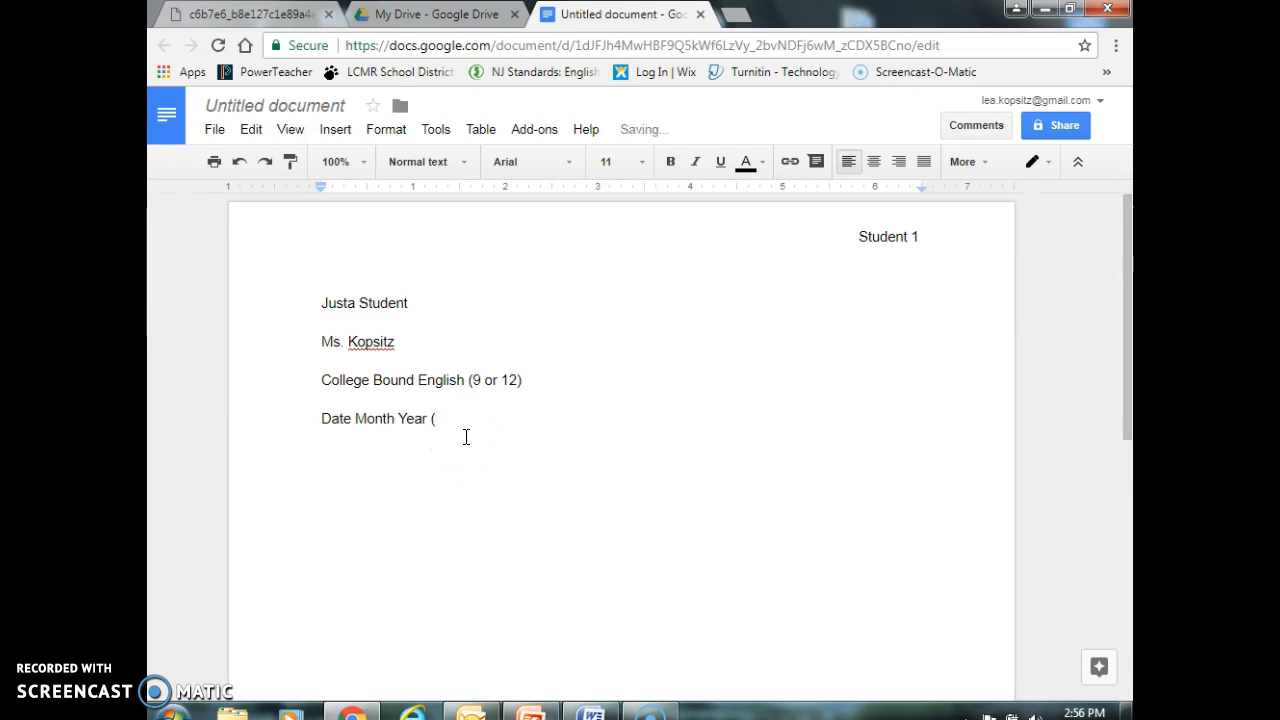
{"action": "type", "text": "11 September 2017)"}
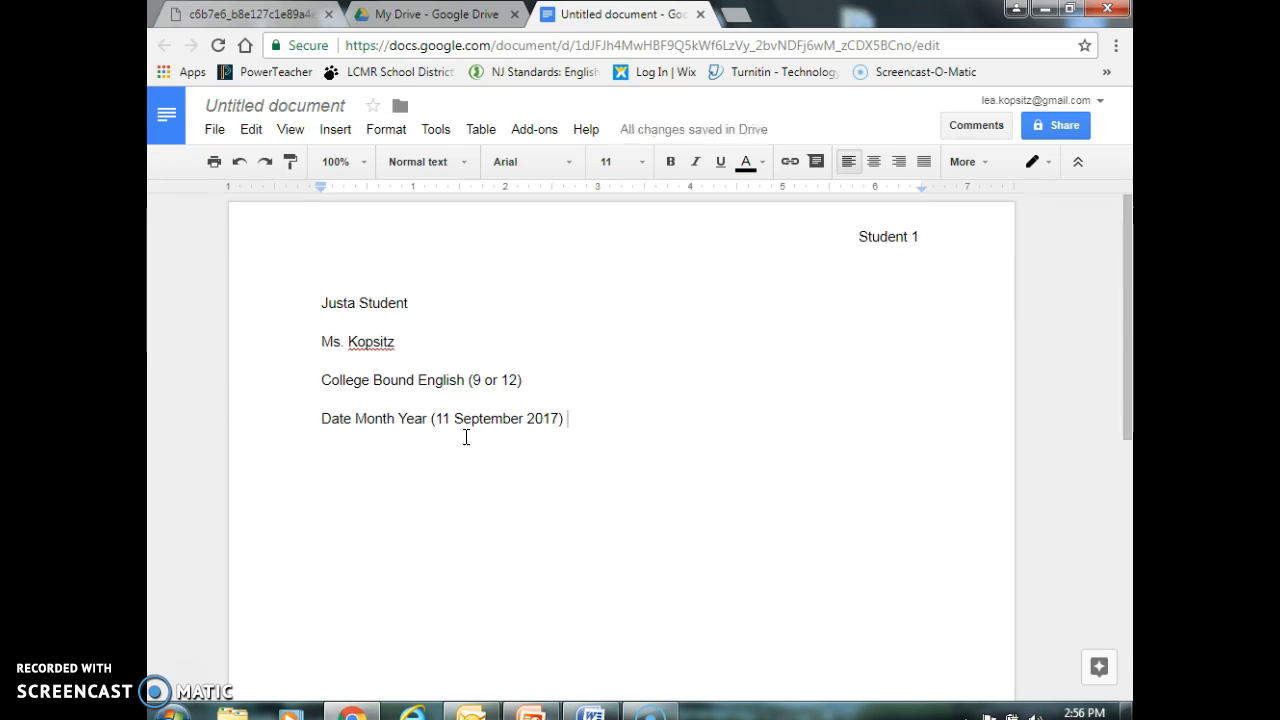
Set the font size of all four heading lines in the body to 12.
{"action": "left_click_drag", "start_coordinate": [643, 443], "coordinate": [322, 300]}
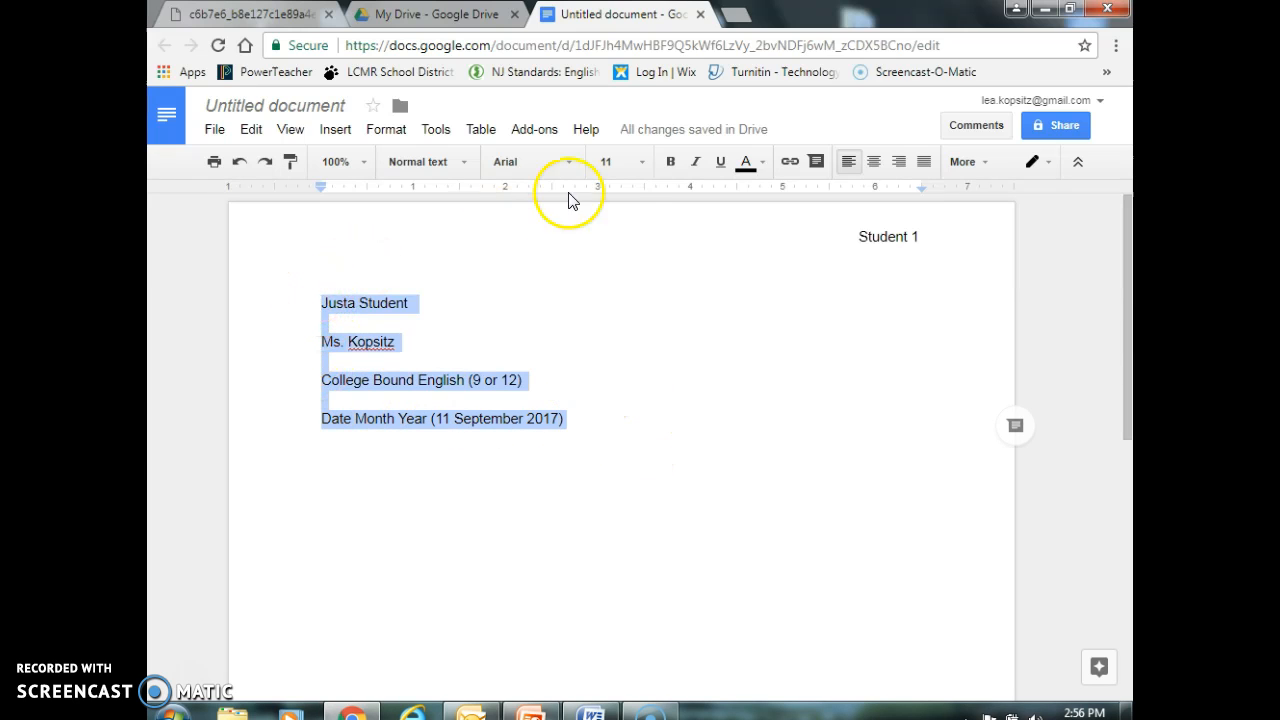
{"action": "left_click", "coordinate": [641, 166]}
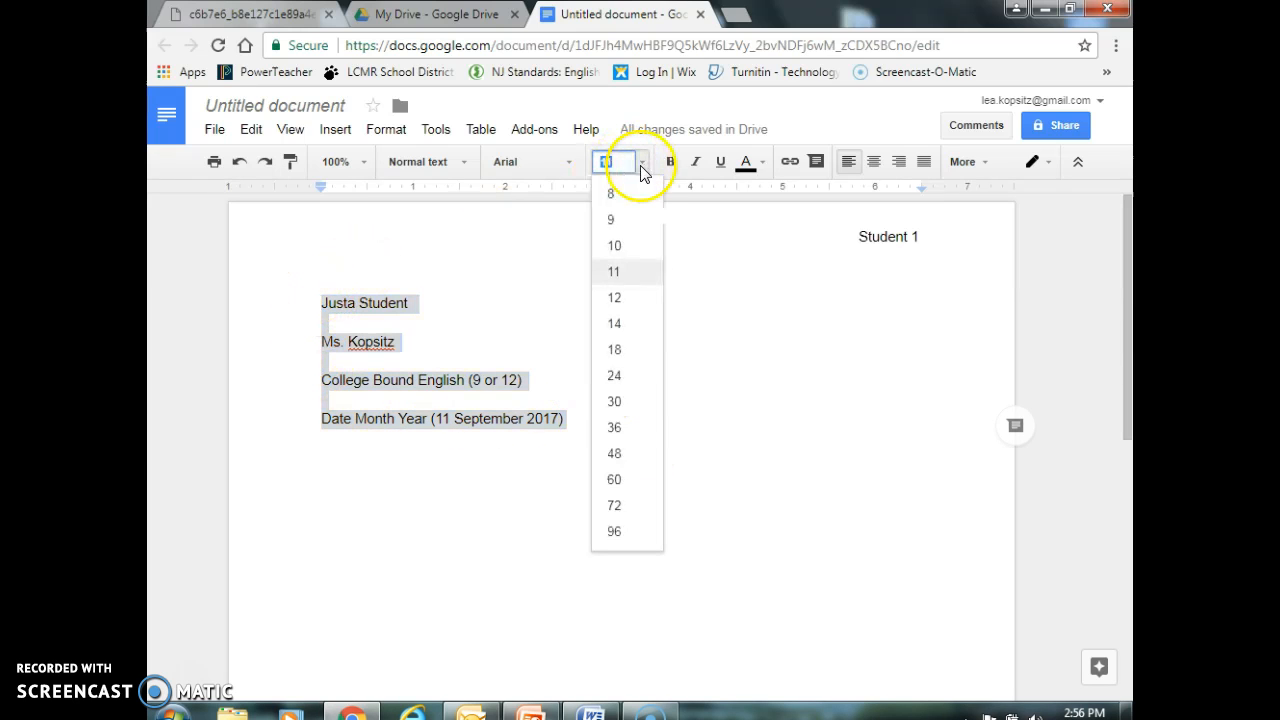
{"action": "left_click", "coordinate": [626, 297]}
{"action": "left_click", "coordinate": [652, 446]}
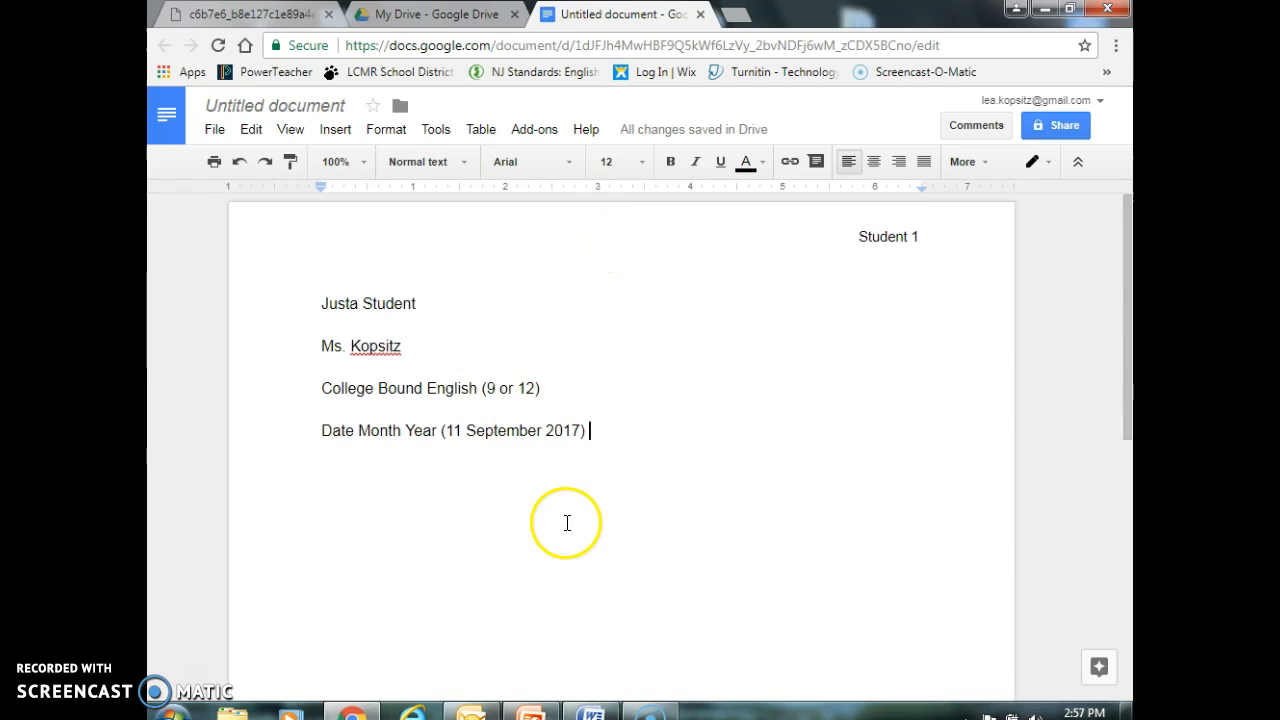
Apply justified alignment to the date line at the end of the heading.
{"action": "key", "text": "Return"}
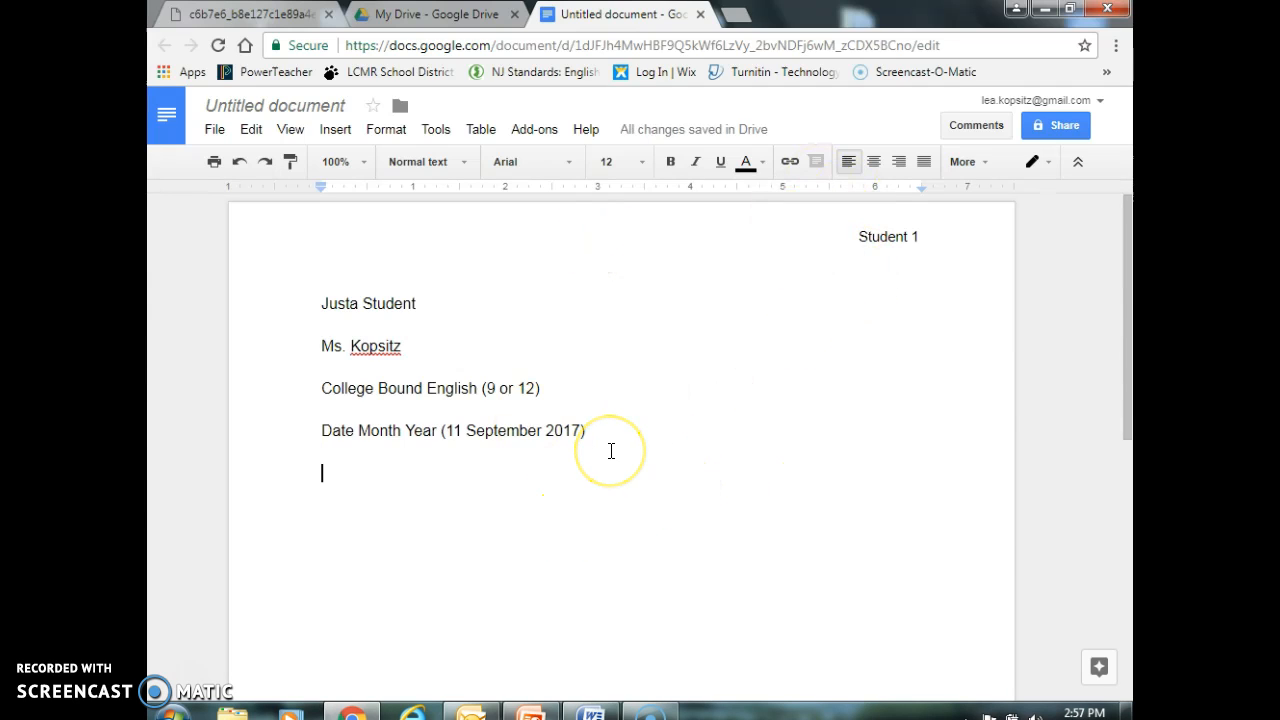
{"action": "key", "text": "BackSpace"}
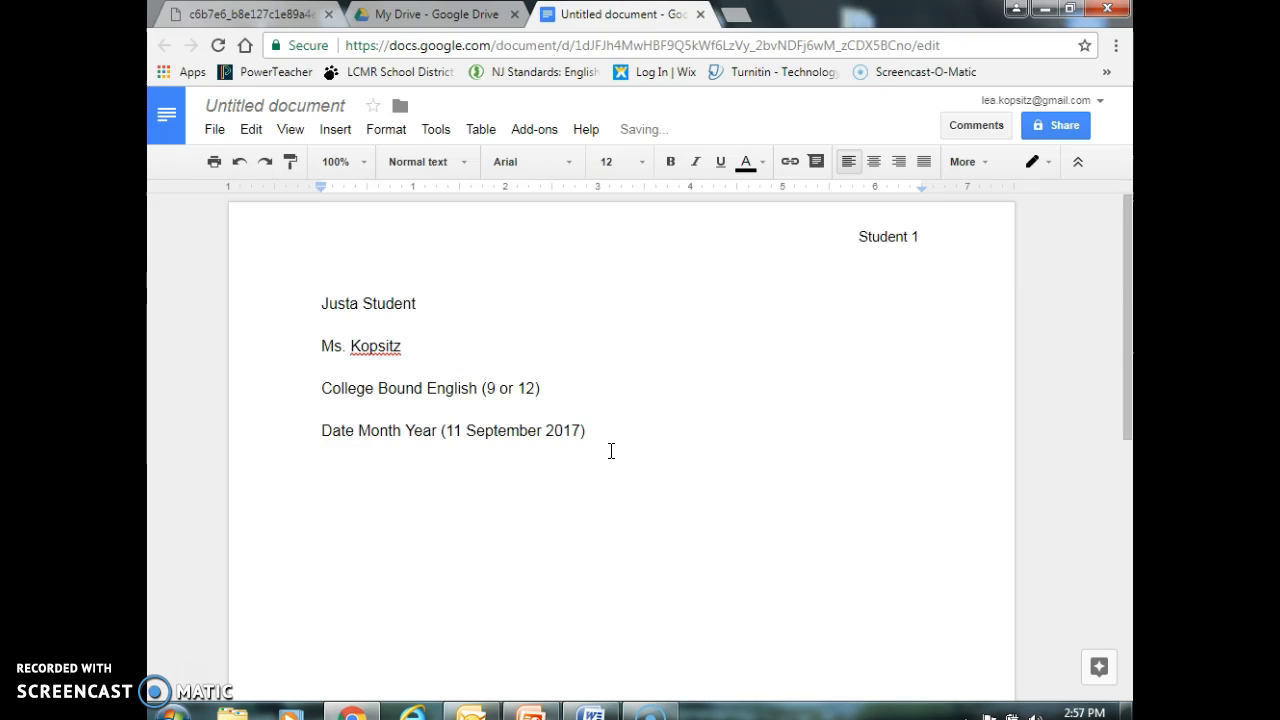
{"action": "left_click", "coordinate": [924, 164]}
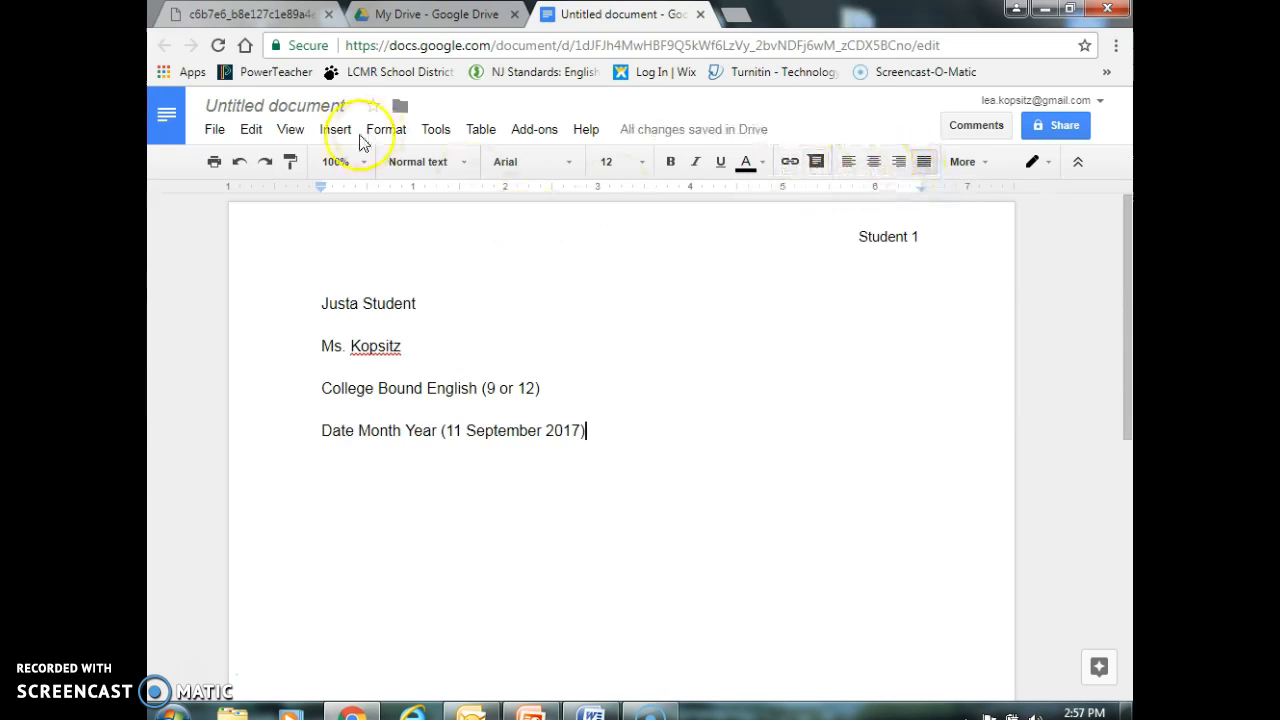
Set the line spacing of the date line at the end of the heading to double.
{"action": "left_click", "coordinate": [385, 135]}
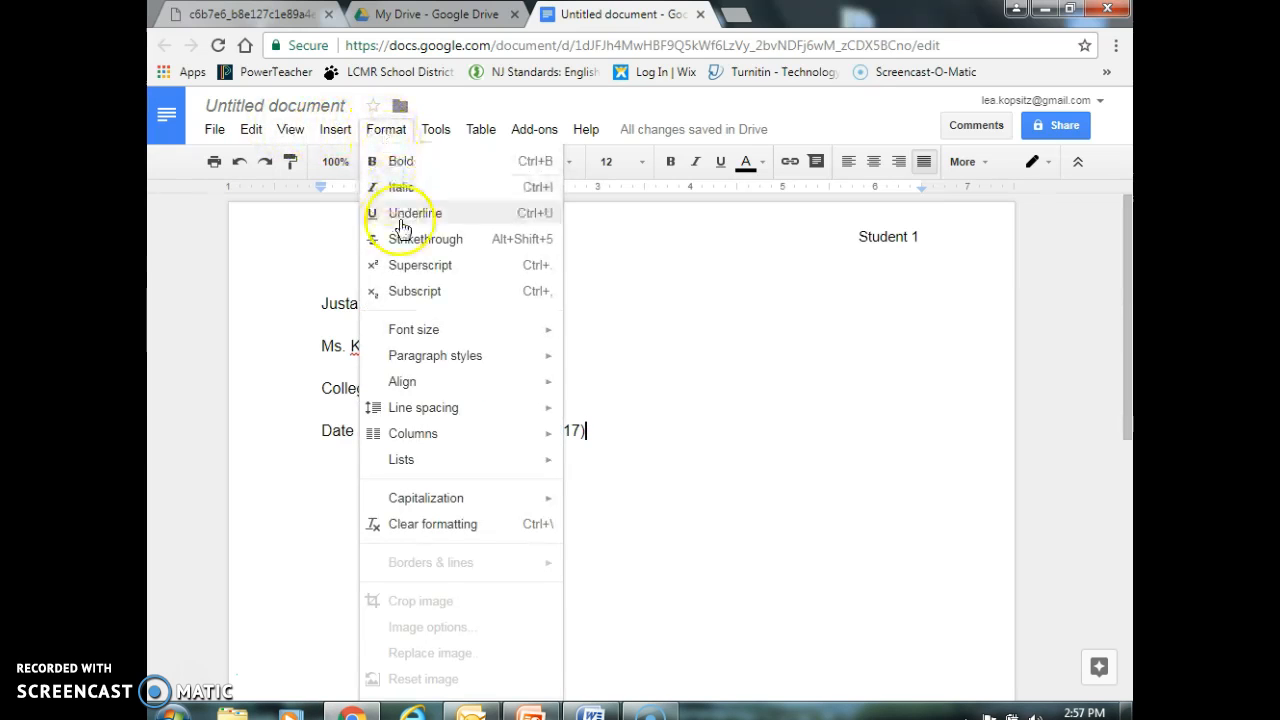
{"action": "mouse_move", "coordinate": [440, 408]}
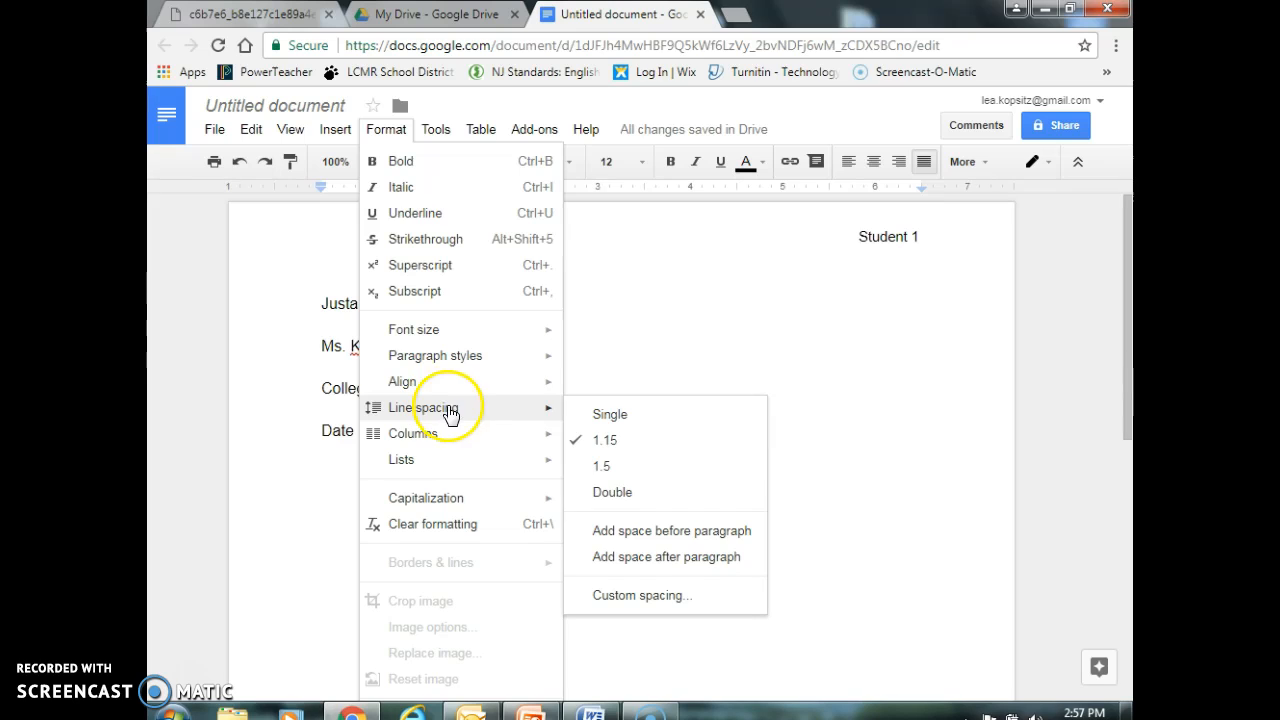
{"action": "left_click", "coordinate": [595, 493]}
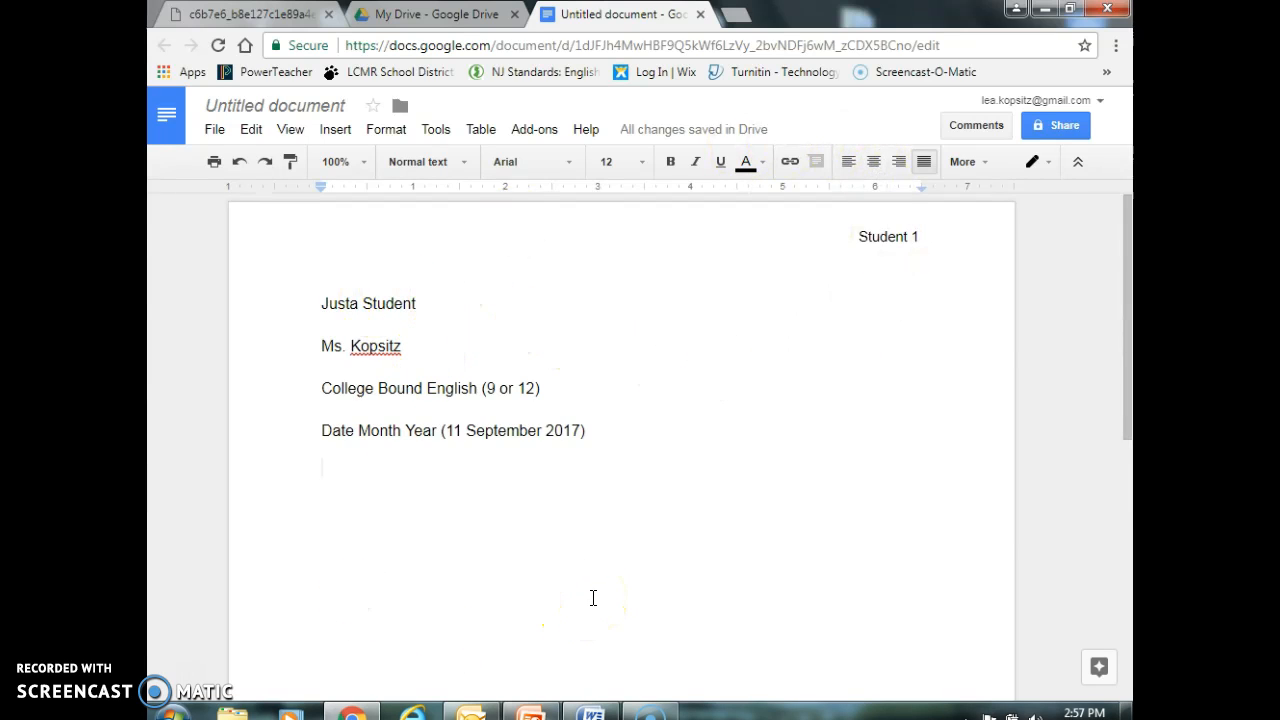
Add a centered line reading "Title" below the date line, followed by a left-aligned empty line.
{"action": "left_click", "coordinate": [875, 163]}
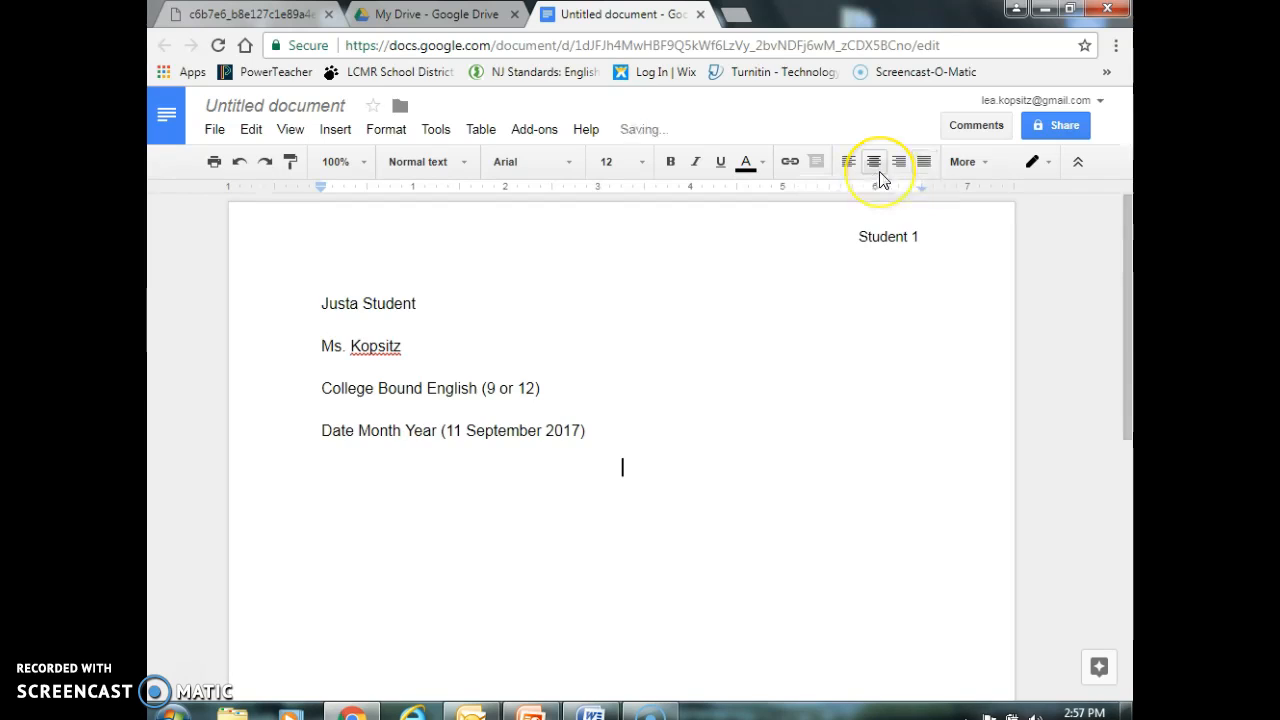
{"action": "type", "text": "Ti"}
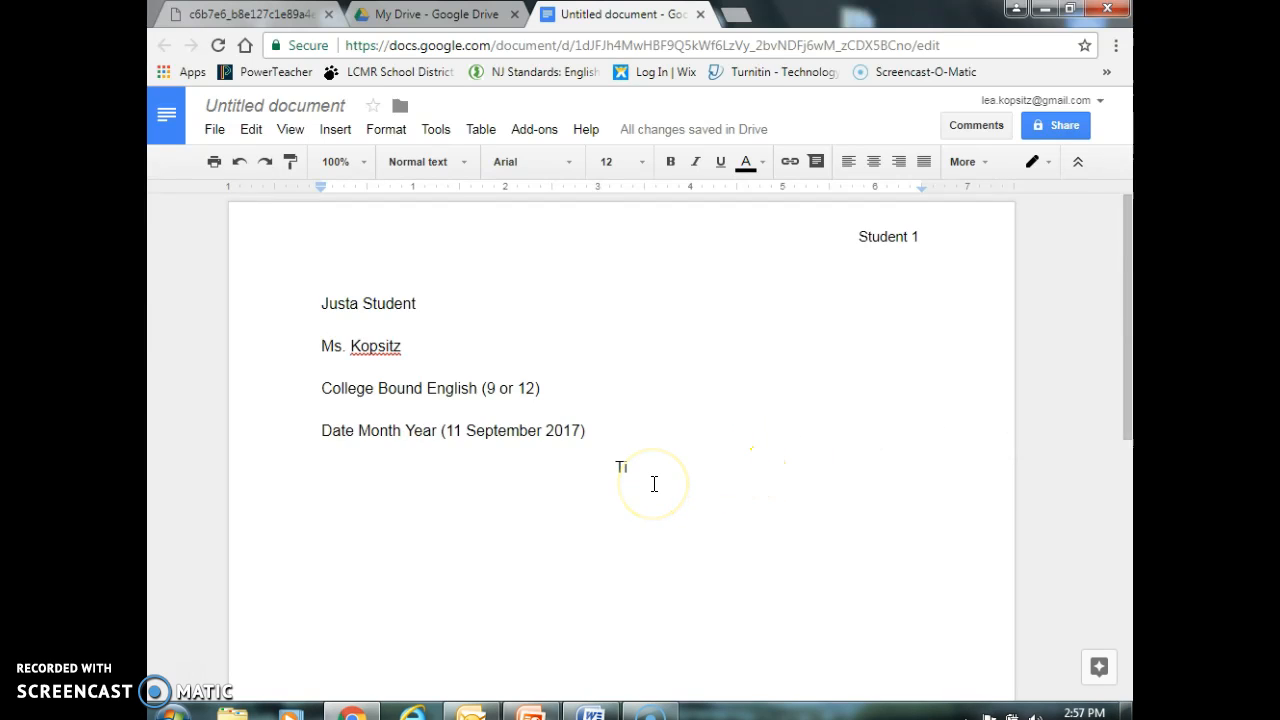
{"action": "type", "text": "tle"}
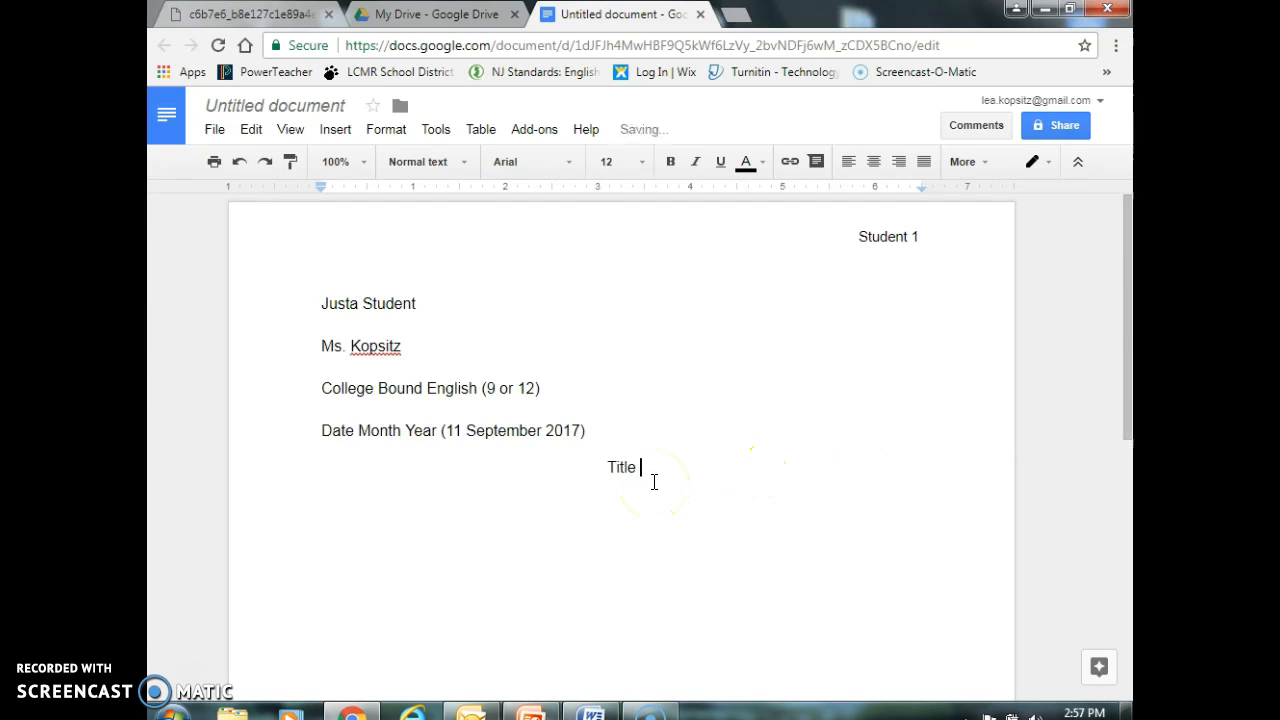
{"action": "left_click", "coordinate": [846, 170]}
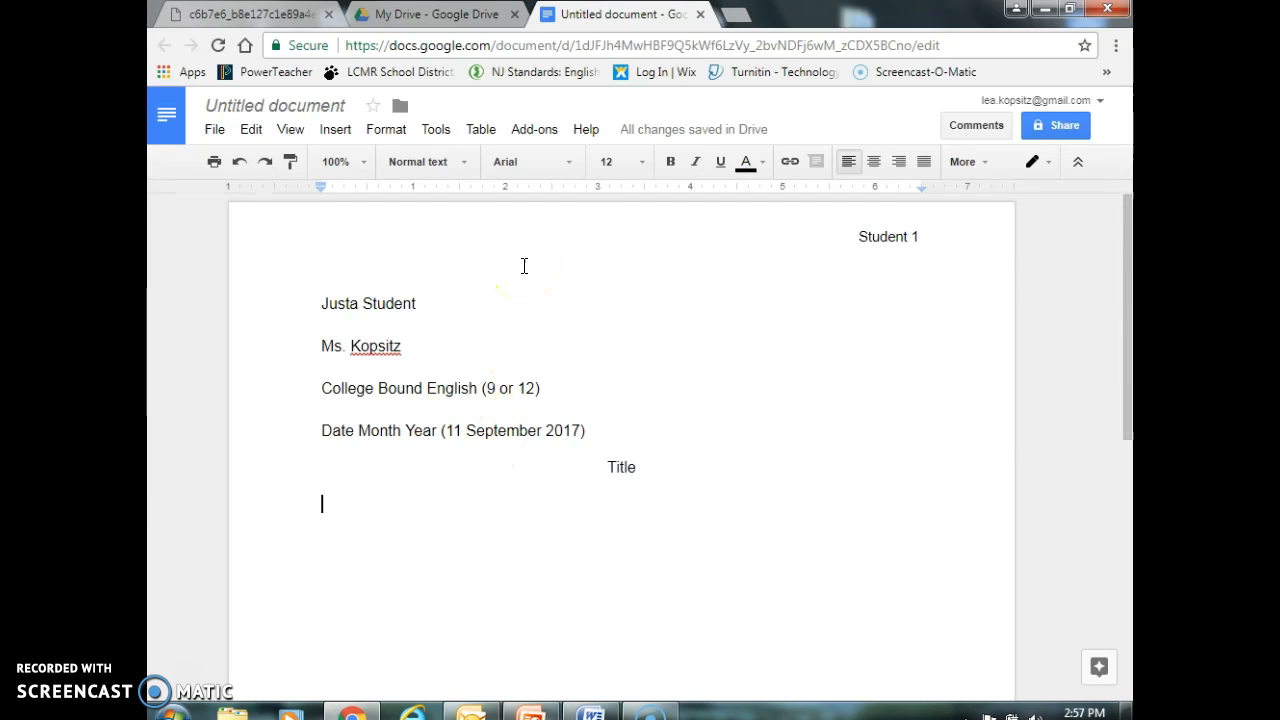
{"action": "left_click", "coordinate": [569, 163]}
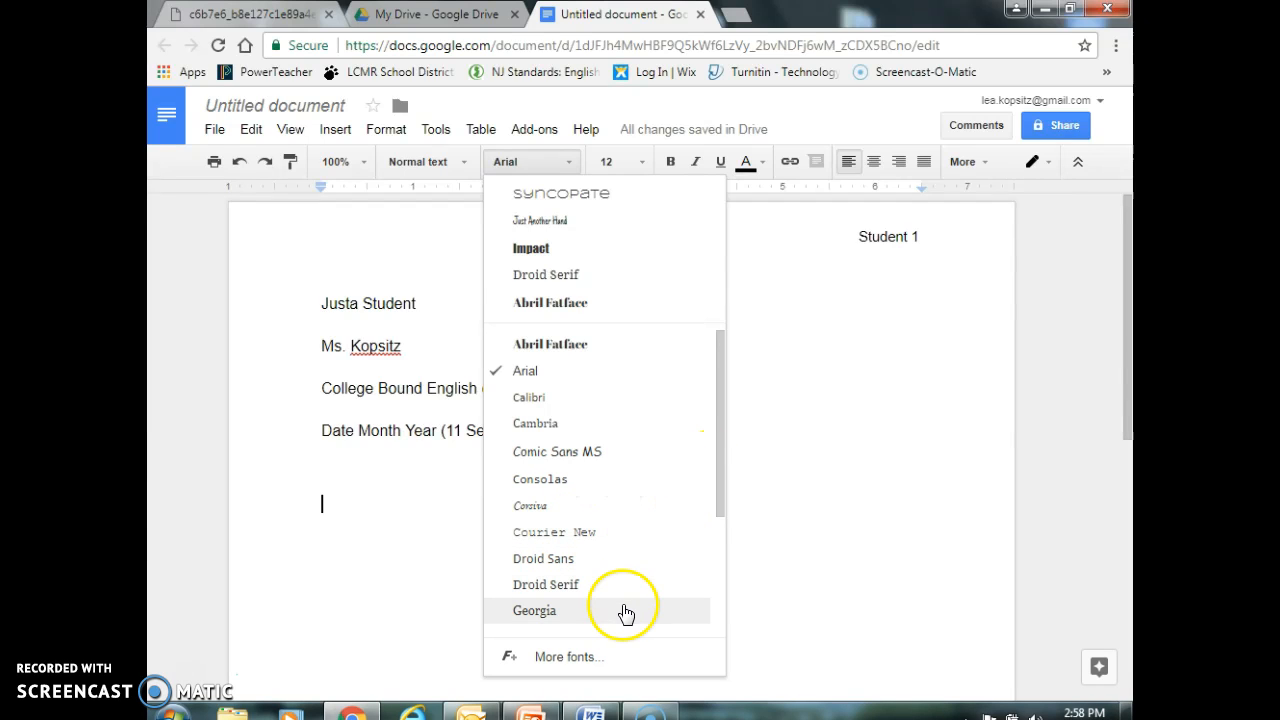
{"action": "left_click_drag", "start_coordinate": [719, 468], "coordinate": [718, 612]}
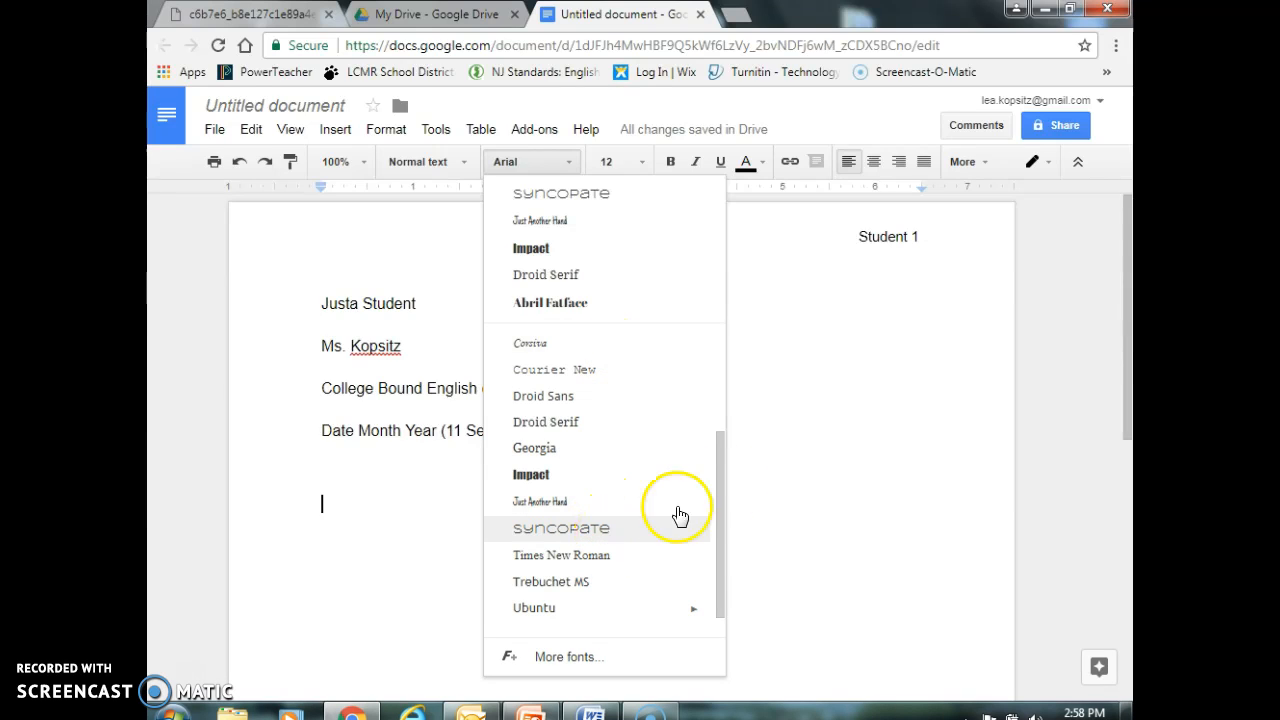
{"action": "left_click_drag", "start_coordinate": [722, 490], "coordinate": [713, 376]}
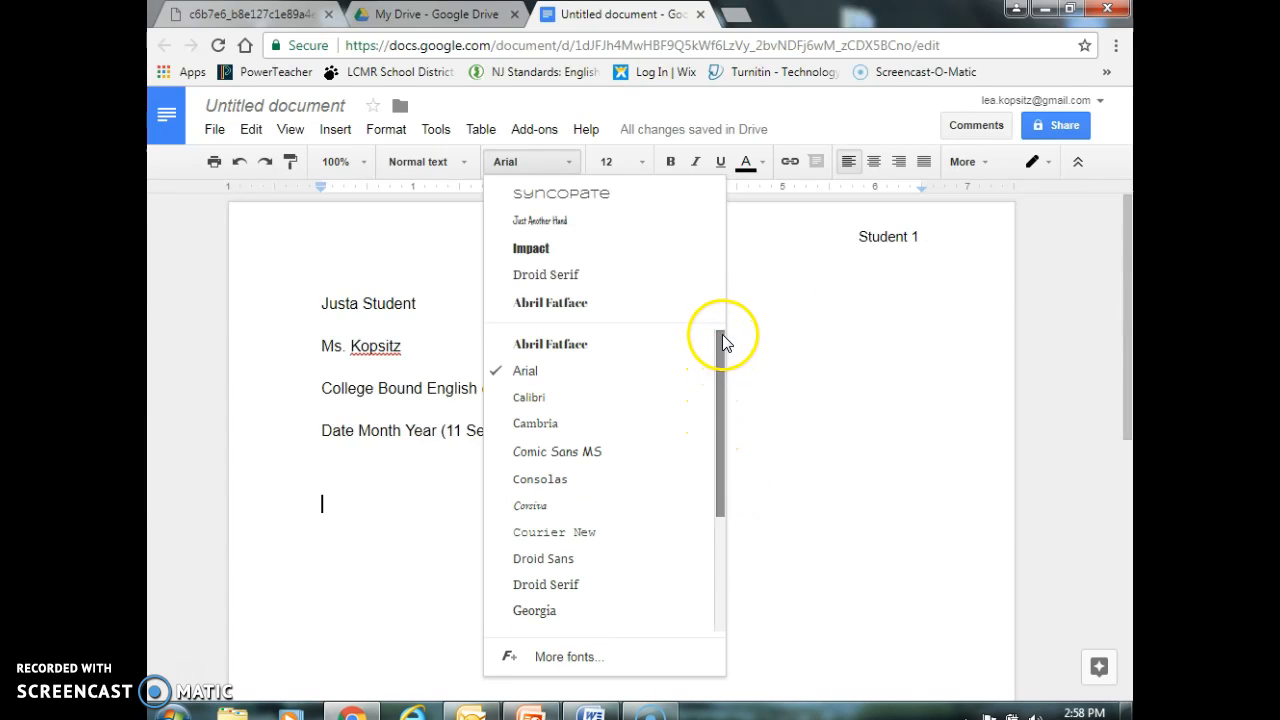
{"action": "left_click", "coordinate": [886, 283]}
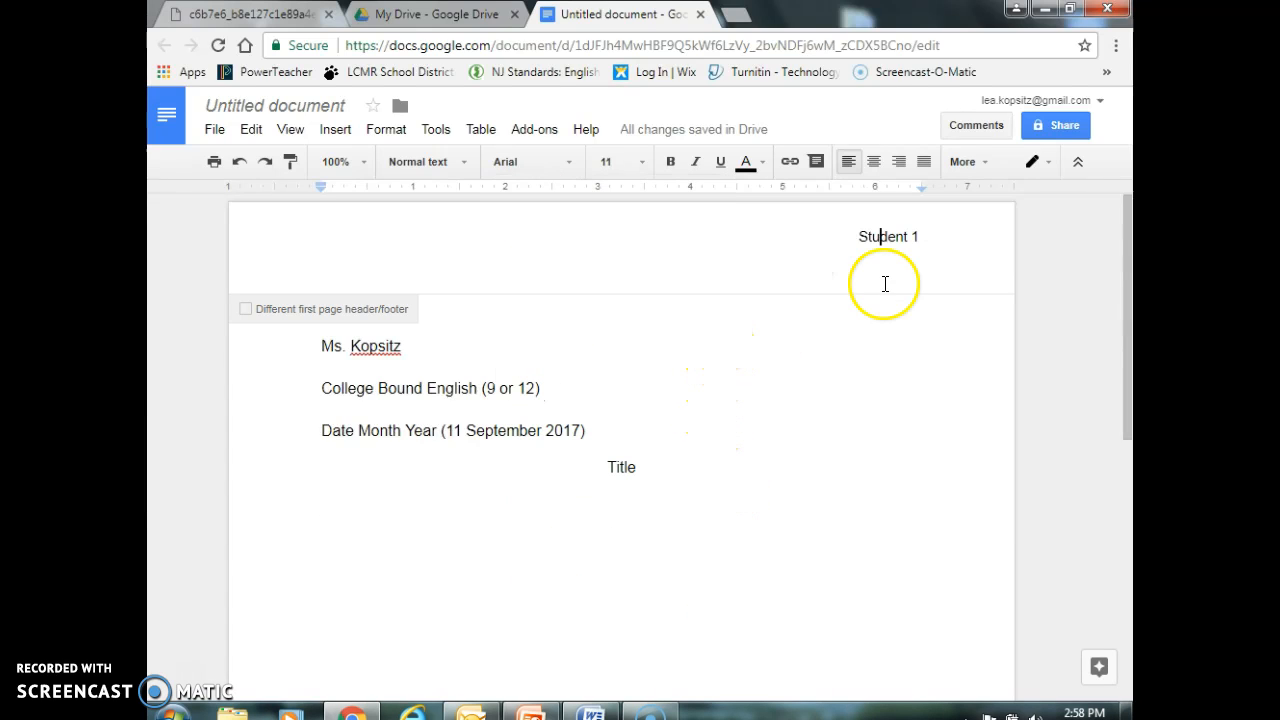
Below the title, write the left-aligned, indented sentence "The first sentence of every paragraph will be indented using the “Tab” key.".
{"action": "left_click", "coordinate": [705, 472]}
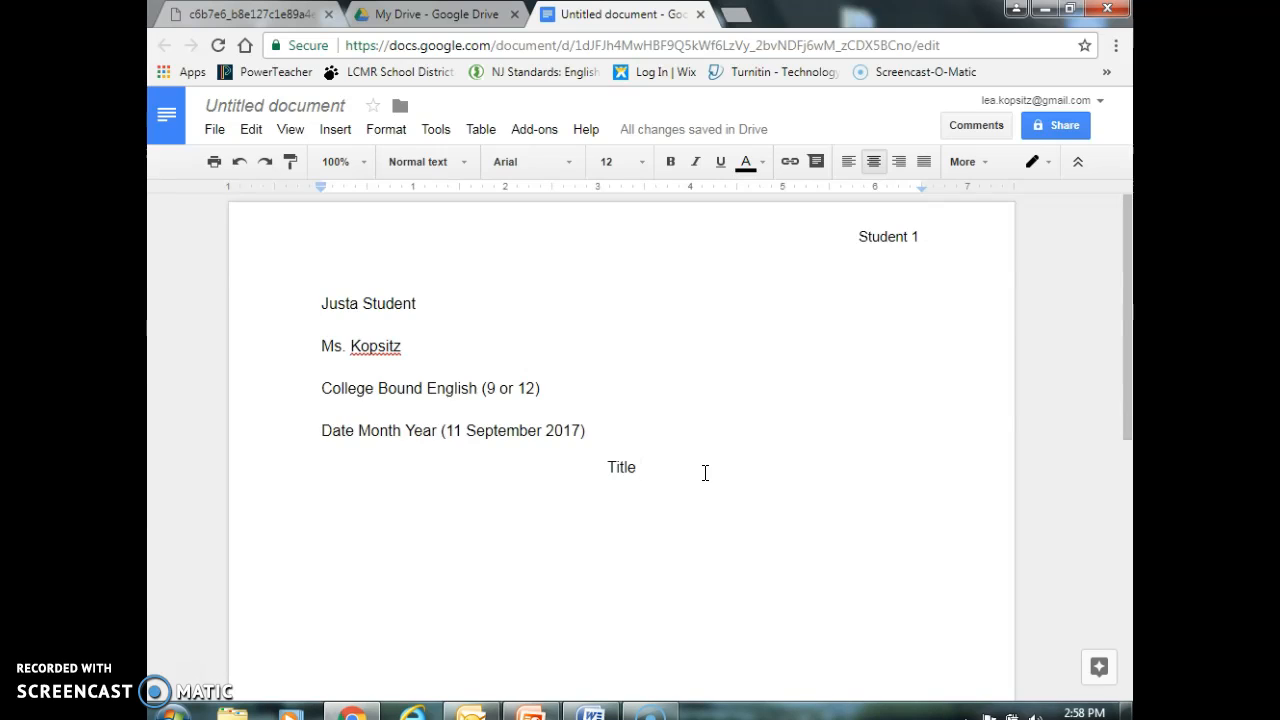
{"action": "key", "text": "Return"}
{"action": "left_click", "coordinate": [848, 161]}
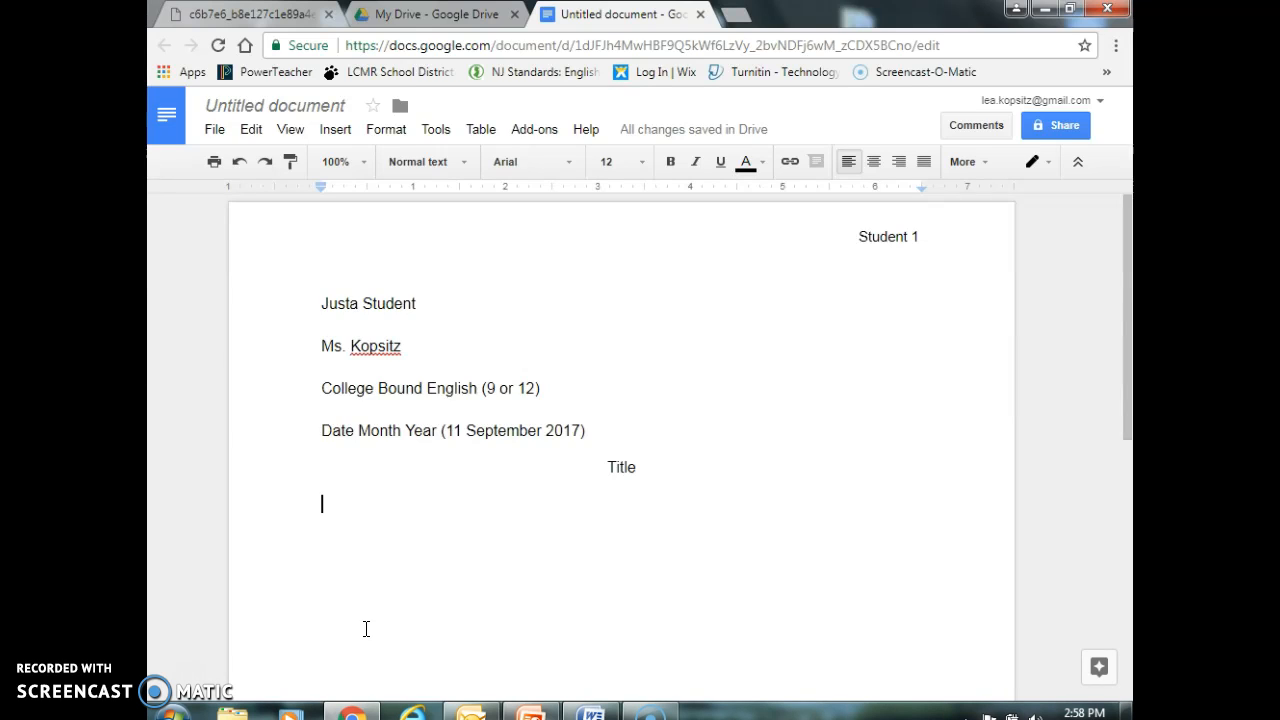
{"action": "key", "text": "Tab"}
{"action": "type", "text": "The fir"}
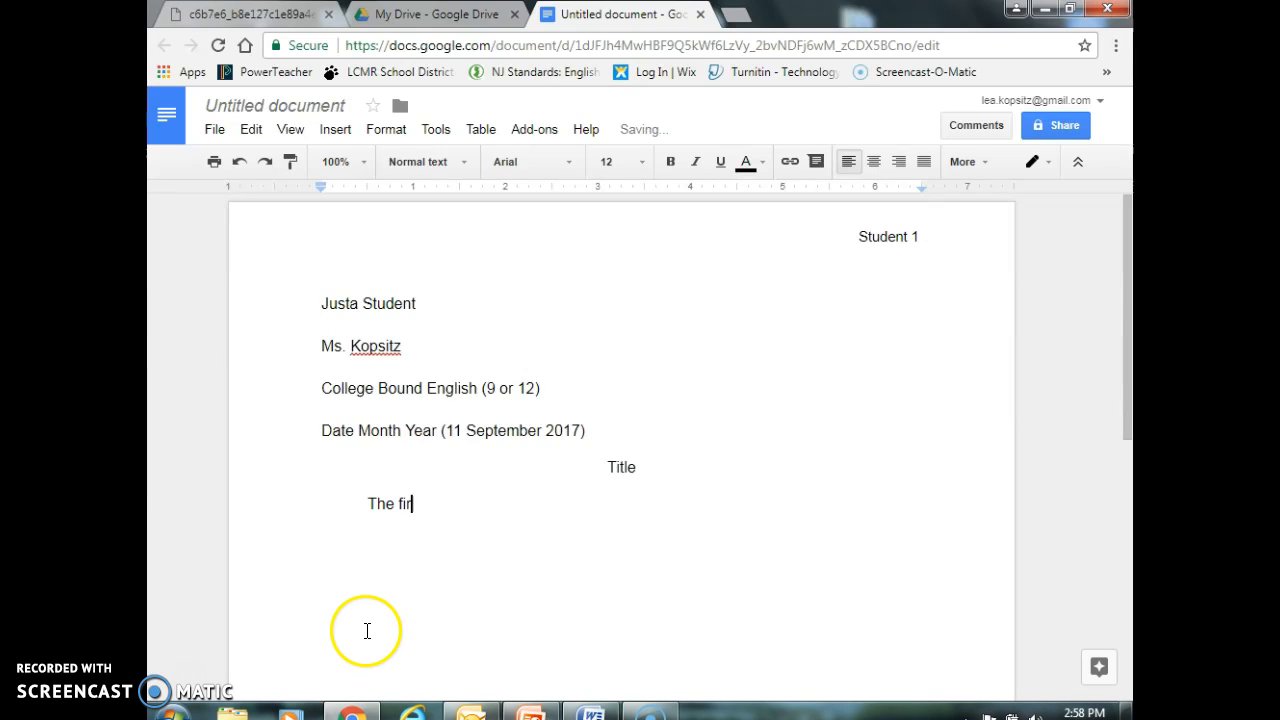
{"action": "type", "text": "st sentence of the "}
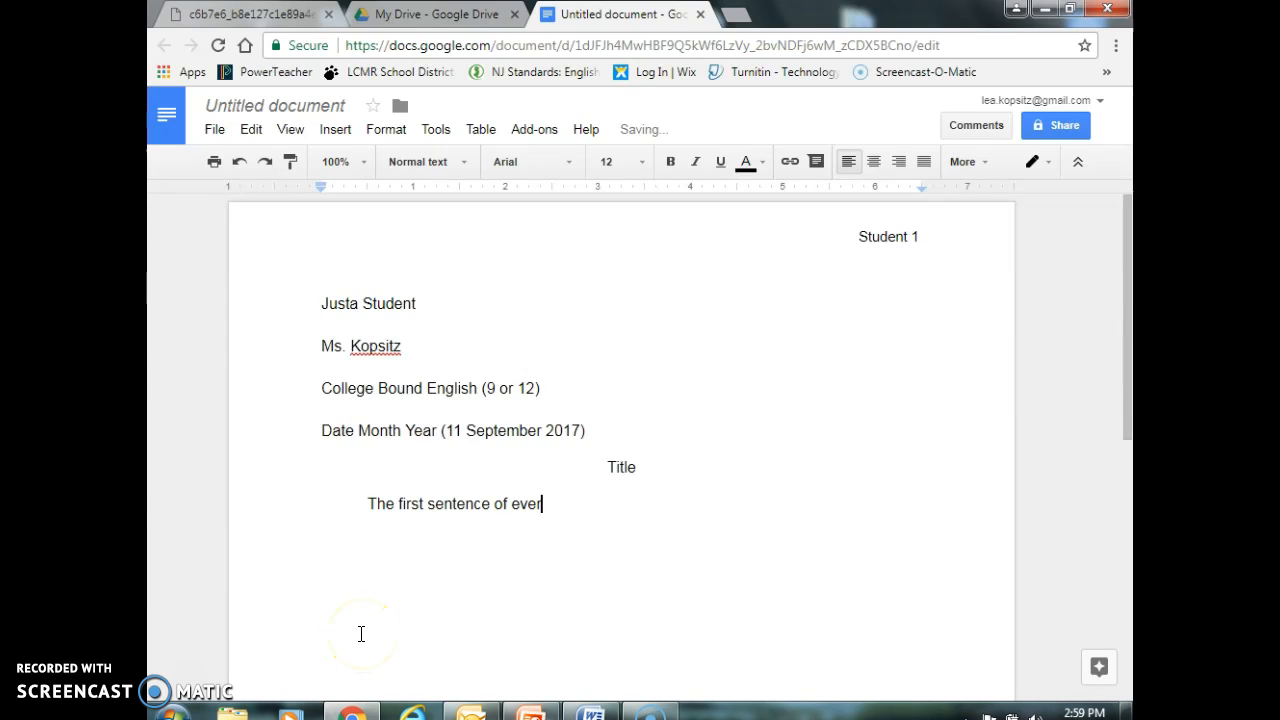
{"action": "type", "text": "will be inden"}
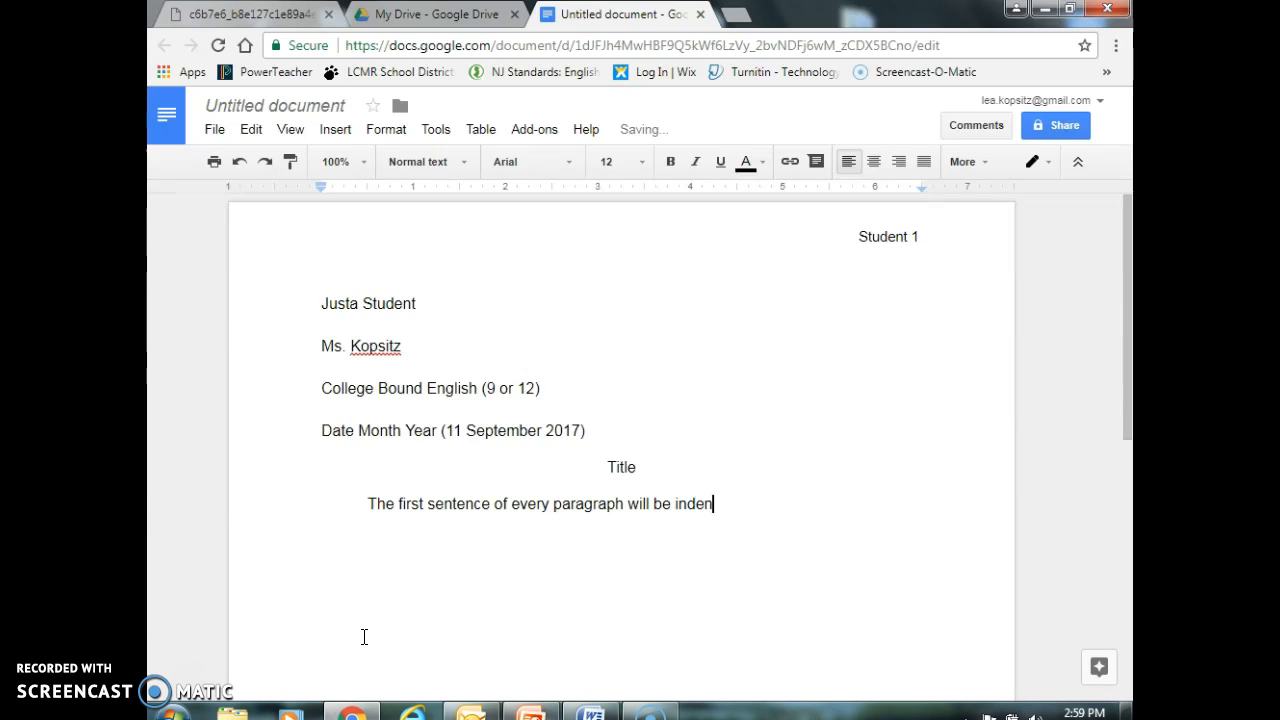
{"action": "key", "text": "BackSpace"}
{"action": "key", "text": "BackSpace"}
{"action": "key", "text": "BackSpace"}
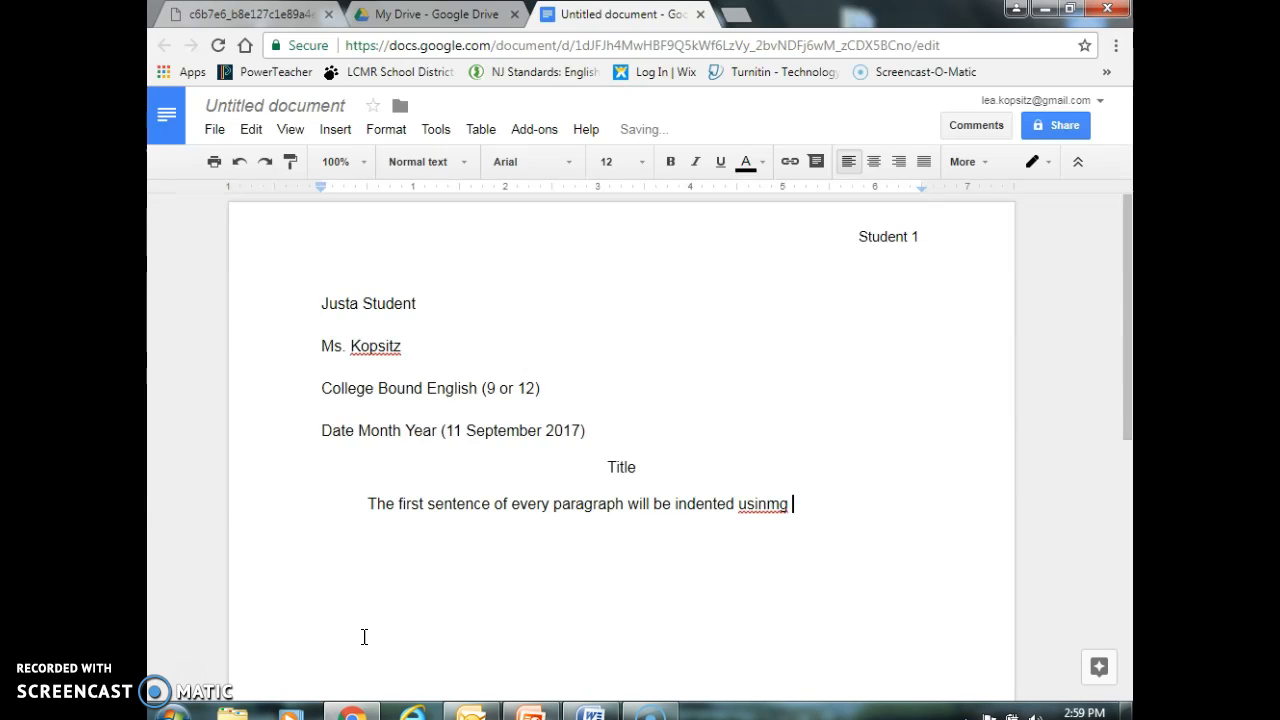
{"action": "type", "text": "the \"Tab\" "}
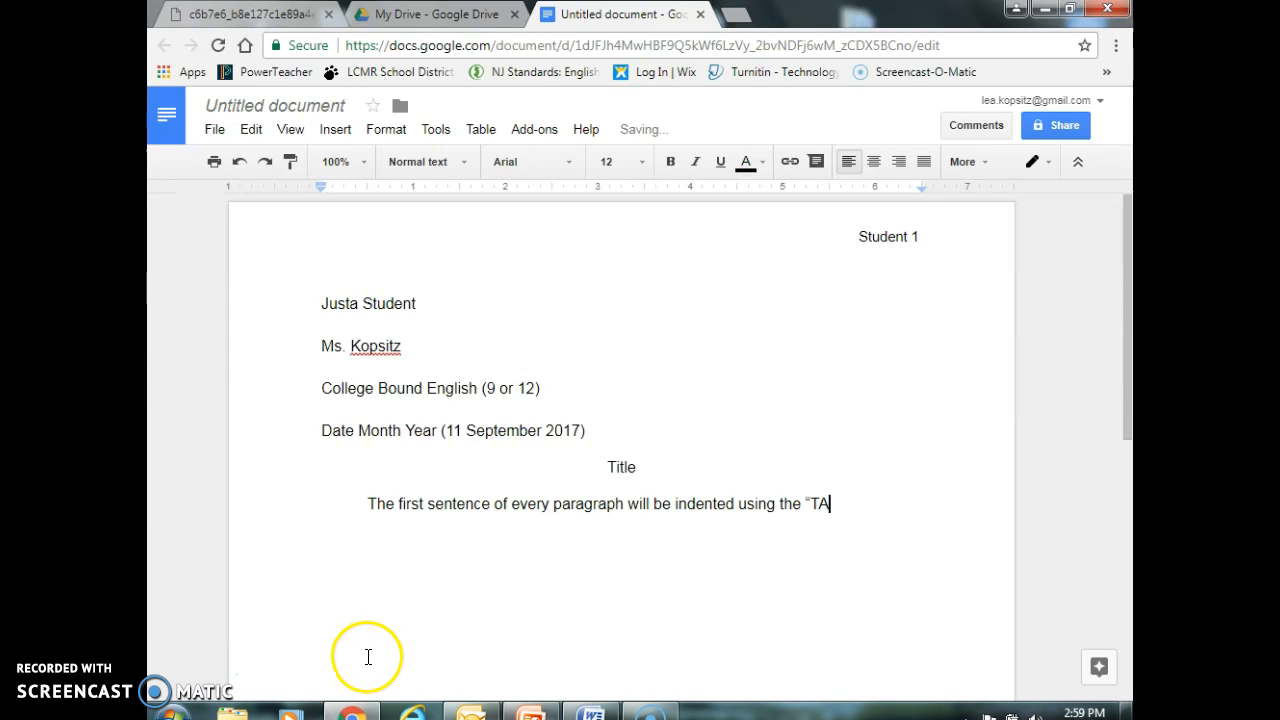
{"action": "type", "text": "key."}
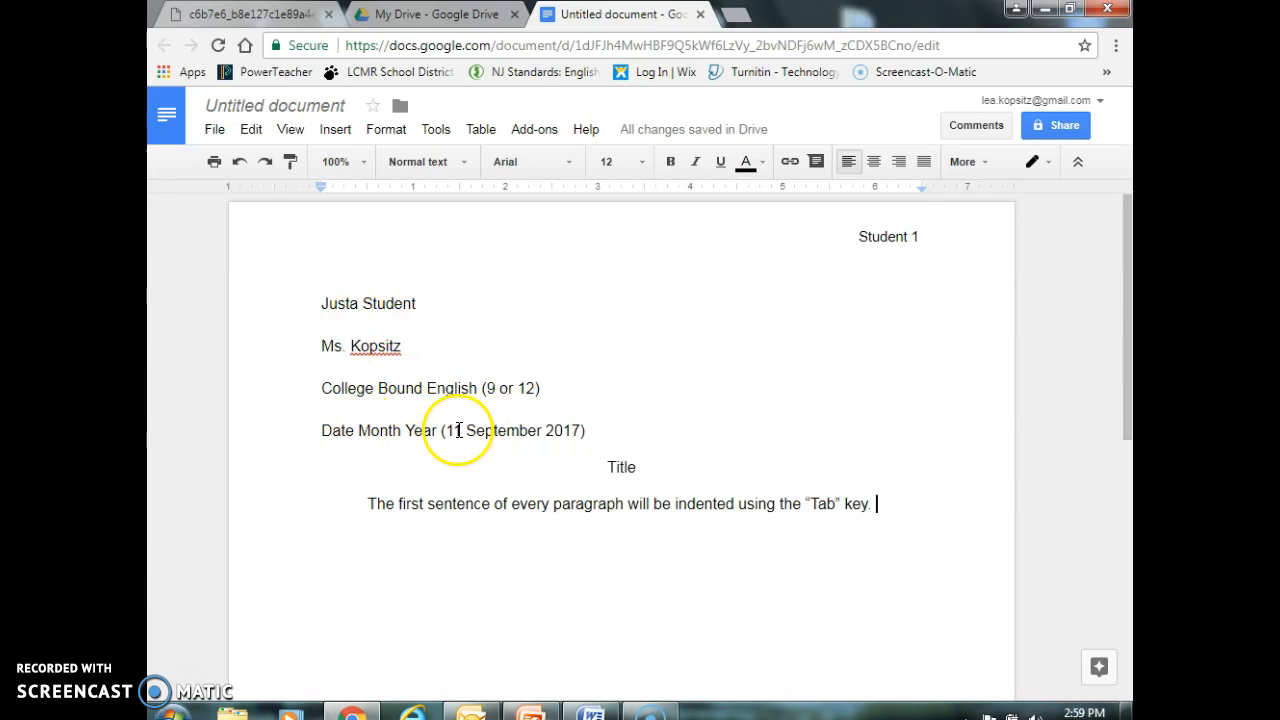
Highlight the four heading lines and the page-number header for review, leaving their text and formatting as they are.
{"action": "left_click_drag", "start_coordinate": [598, 431], "coordinate": [313, 307]}
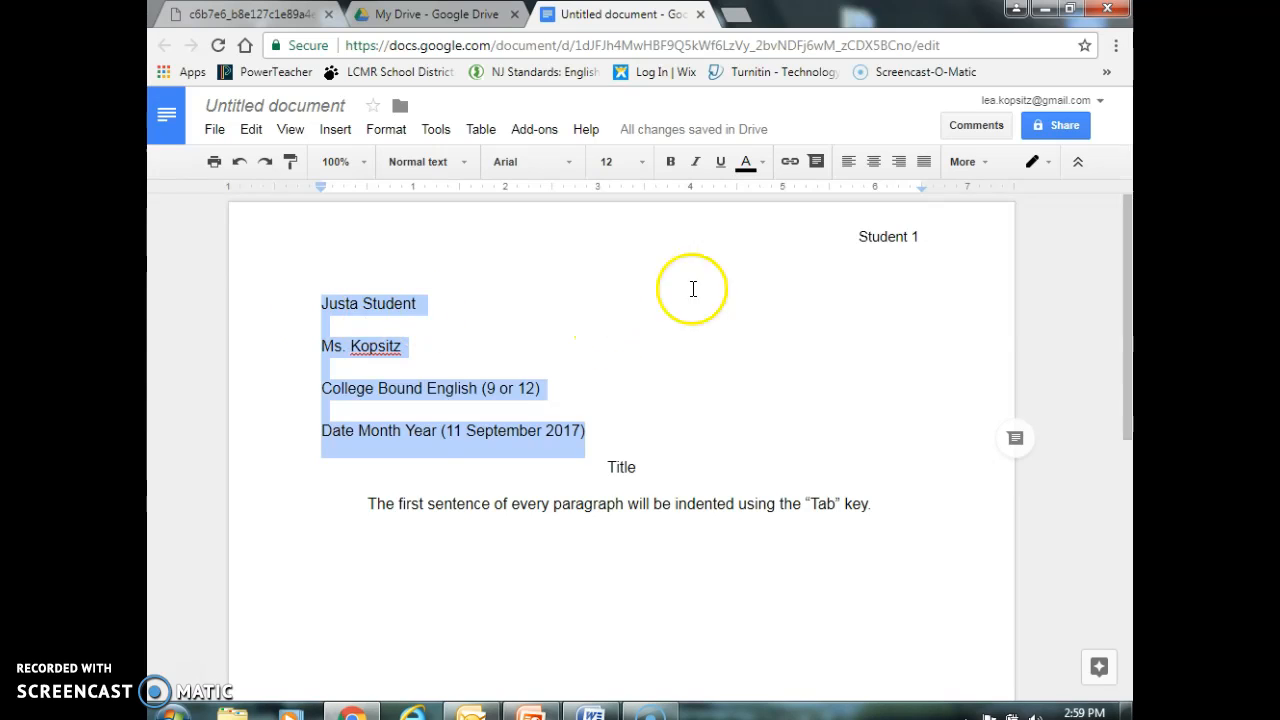
{"action": "left_click", "coordinate": [954, 234]}
{"action": "left_click_drag", "start_coordinate": [954, 234], "coordinate": [851, 234]}
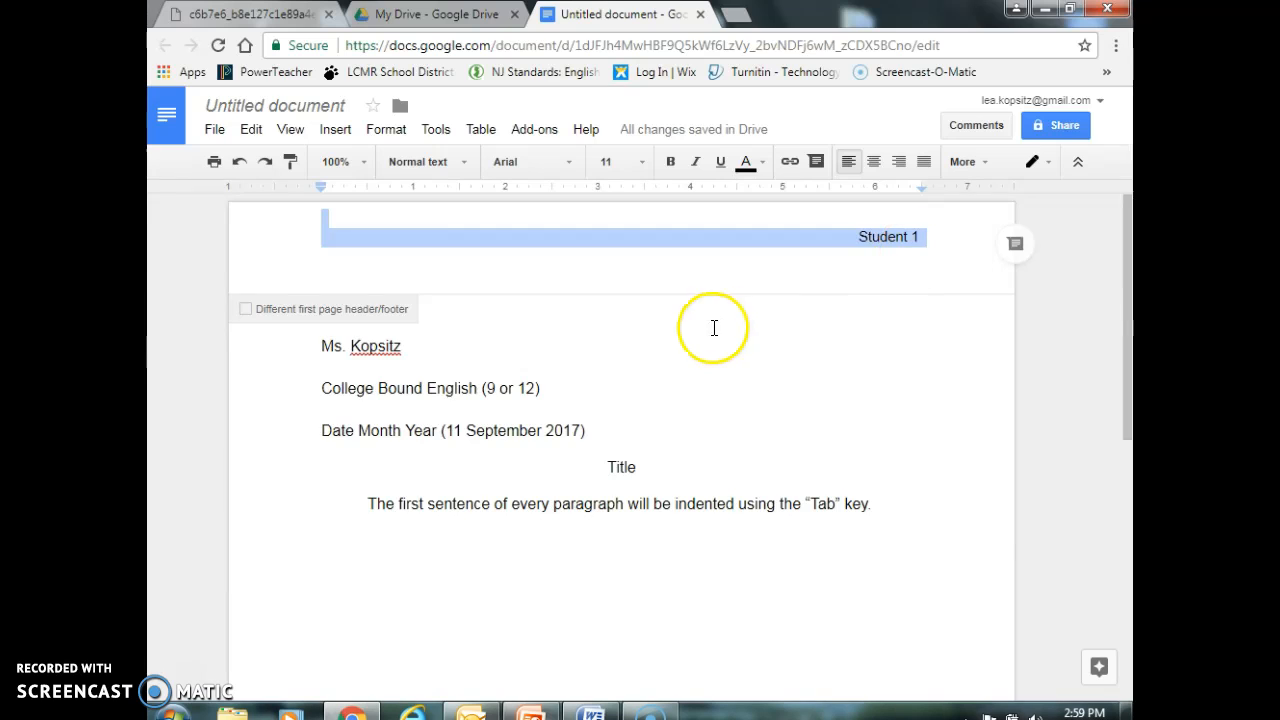
{"action": "left_click", "coordinate": [620, 423]}
{"action": "left_click_drag", "start_coordinate": [608, 420], "coordinate": [334, 313]}
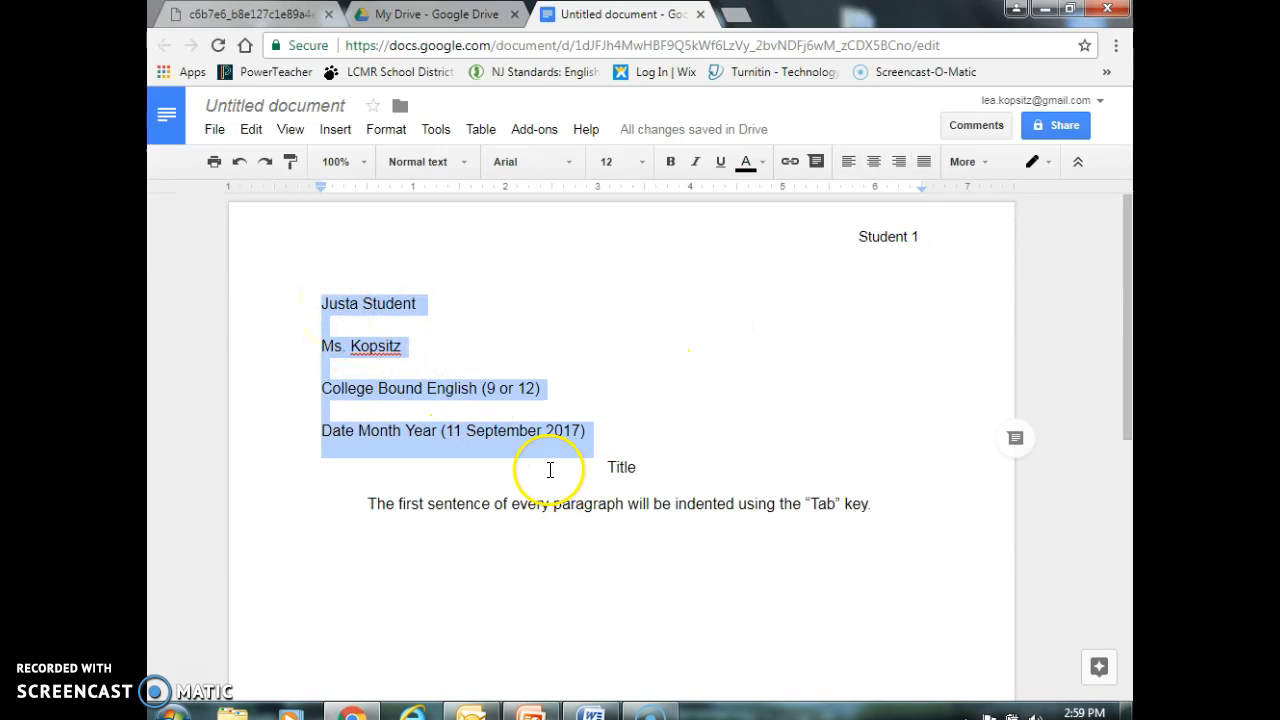
{"action": "left_click", "coordinate": [616, 414]}
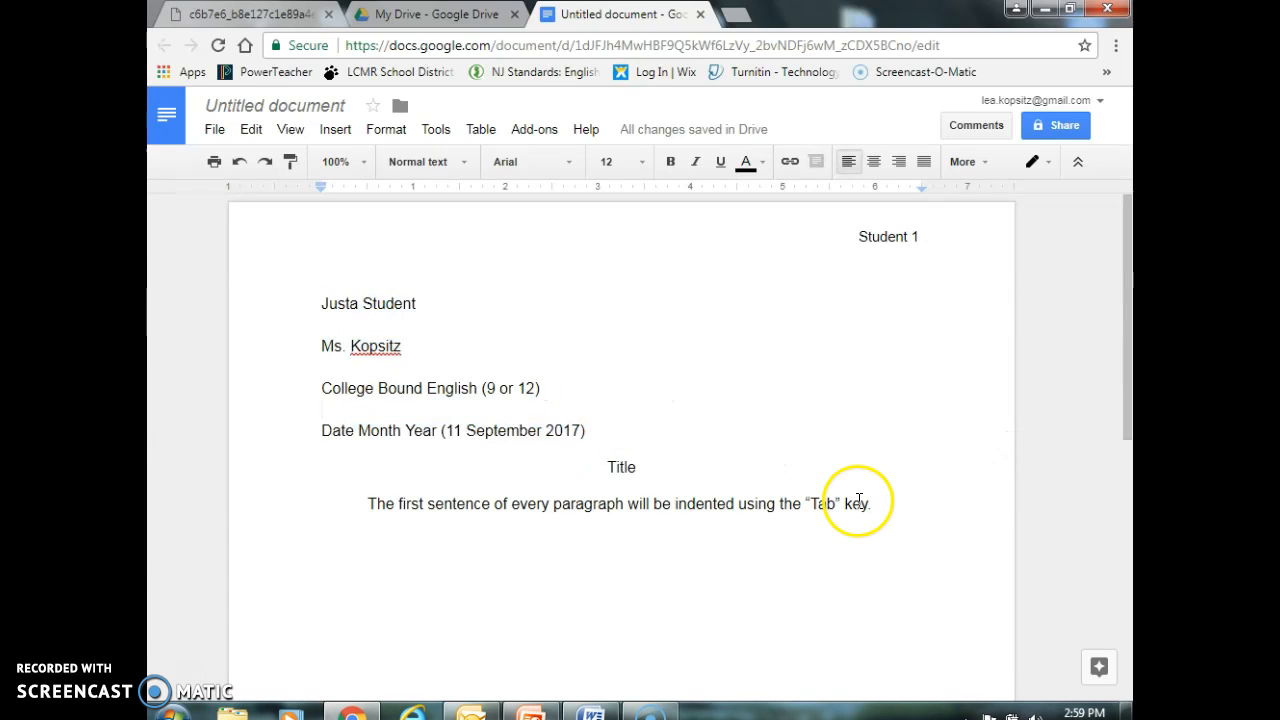
Add blank lines after the body sentence until the document runs onto a second page.
{"action": "left_click", "coordinate": [906, 505]}
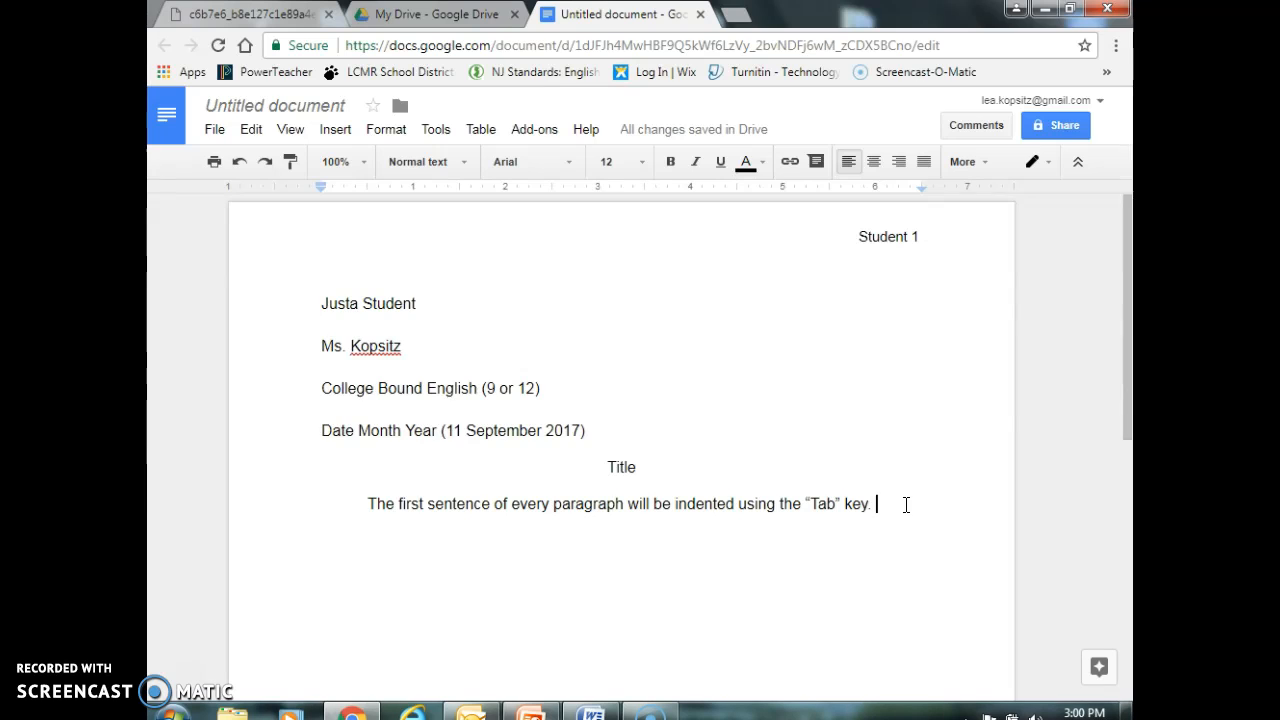
{"action": "key", "text": "Return"}
{"action": "key", "text": "Return"}
{"action": "key", "text": "Return"}
{"action": "key", "text": "Return"}
{"action": "key", "text": "Return"}
{"action": "key", "text": "Return"}
{"action": "key", "text": "Return"}
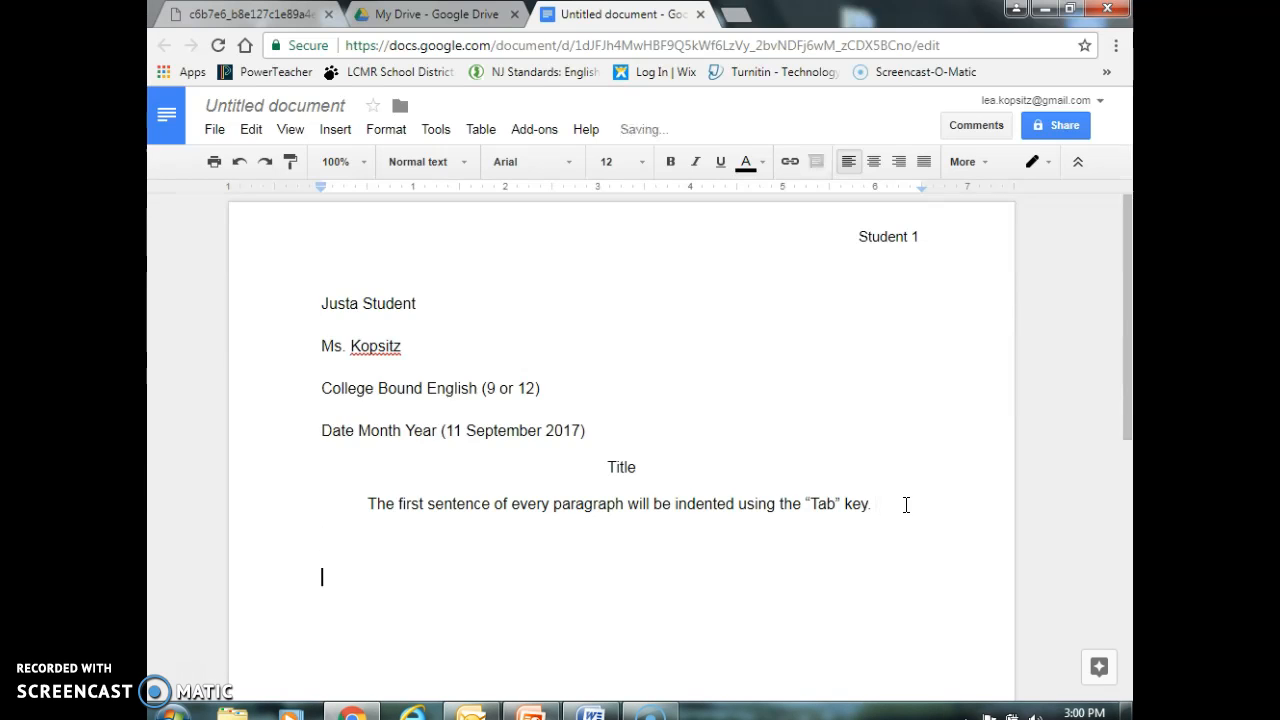
{"action": "key", "text": "Return"}
{"action": "key", "text": "Return"}
{"action": "key", "text": "Return"}
{"action": "key", "text": "Return"}
{"action": "key", "text": "Return"}
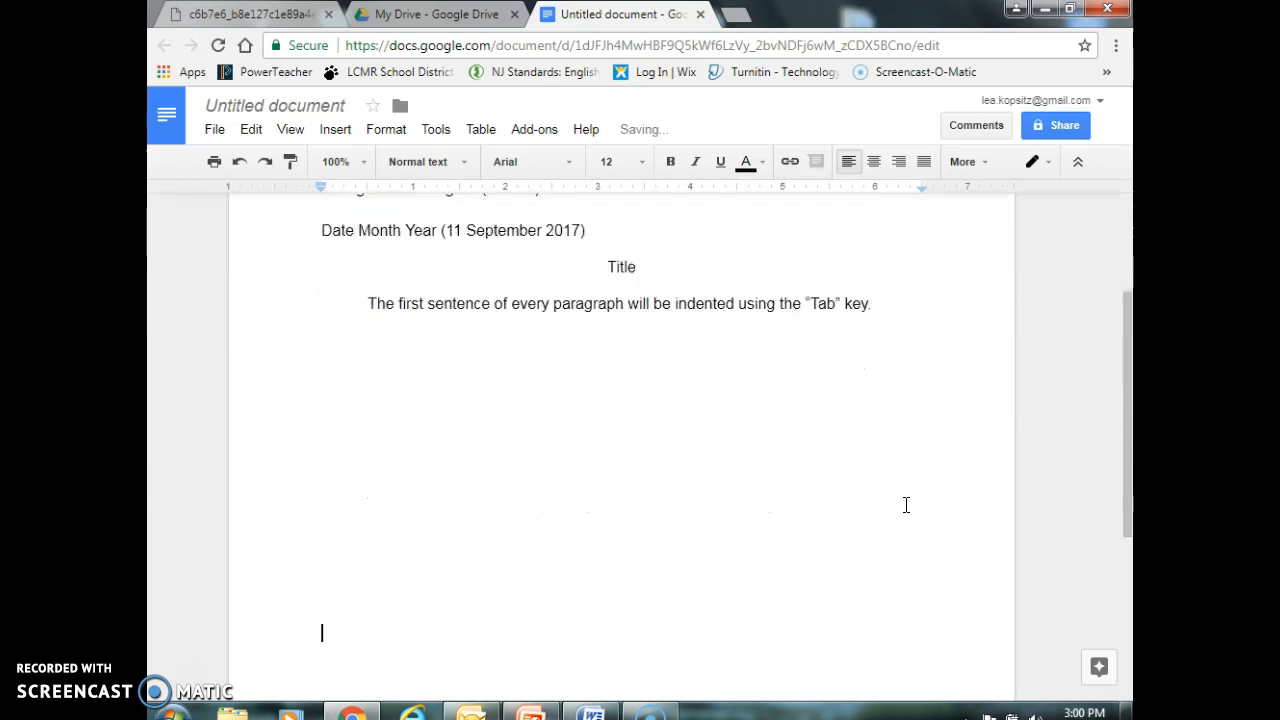
{"action": "key", "text": "Return"}
{"action": "key", "text": "Return"}
{"action": "key", "text": "Return"}
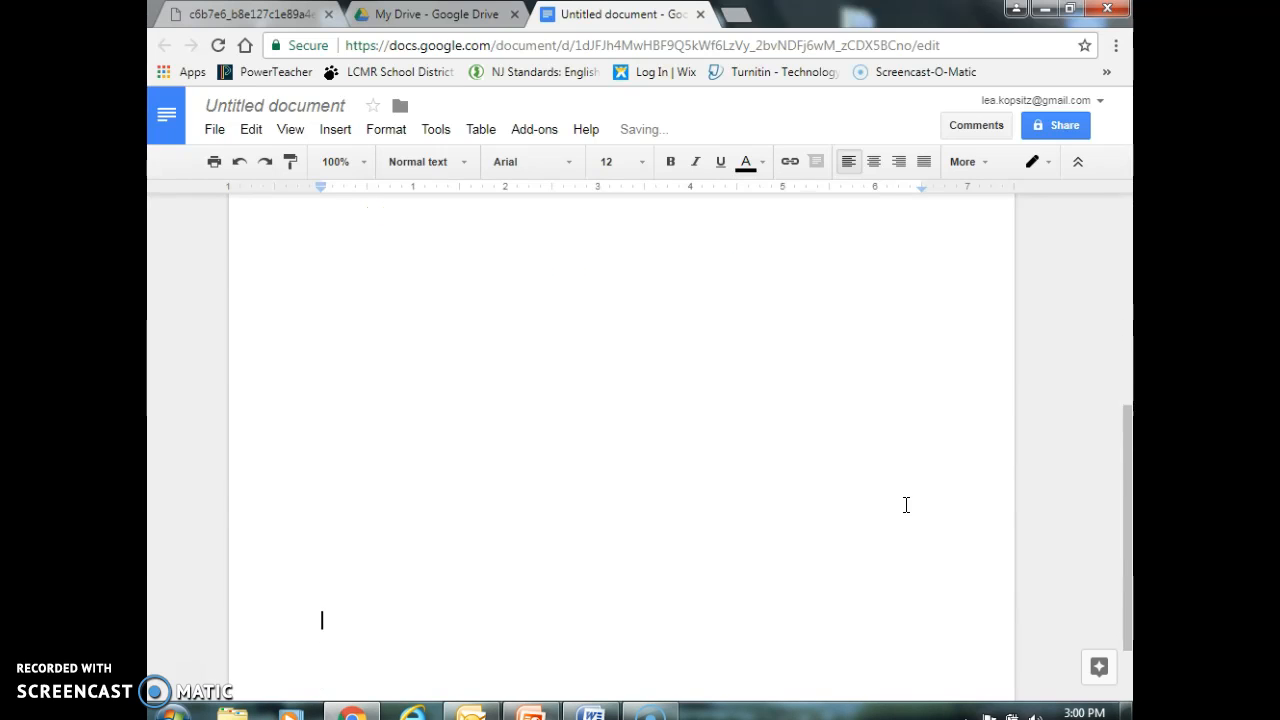
Add the centered title "Works Cited" on the first body line of the second page.
{"action": "left_click_drag", "start_coordinate": [1127, 372], "coordinate": [1128, 468]}
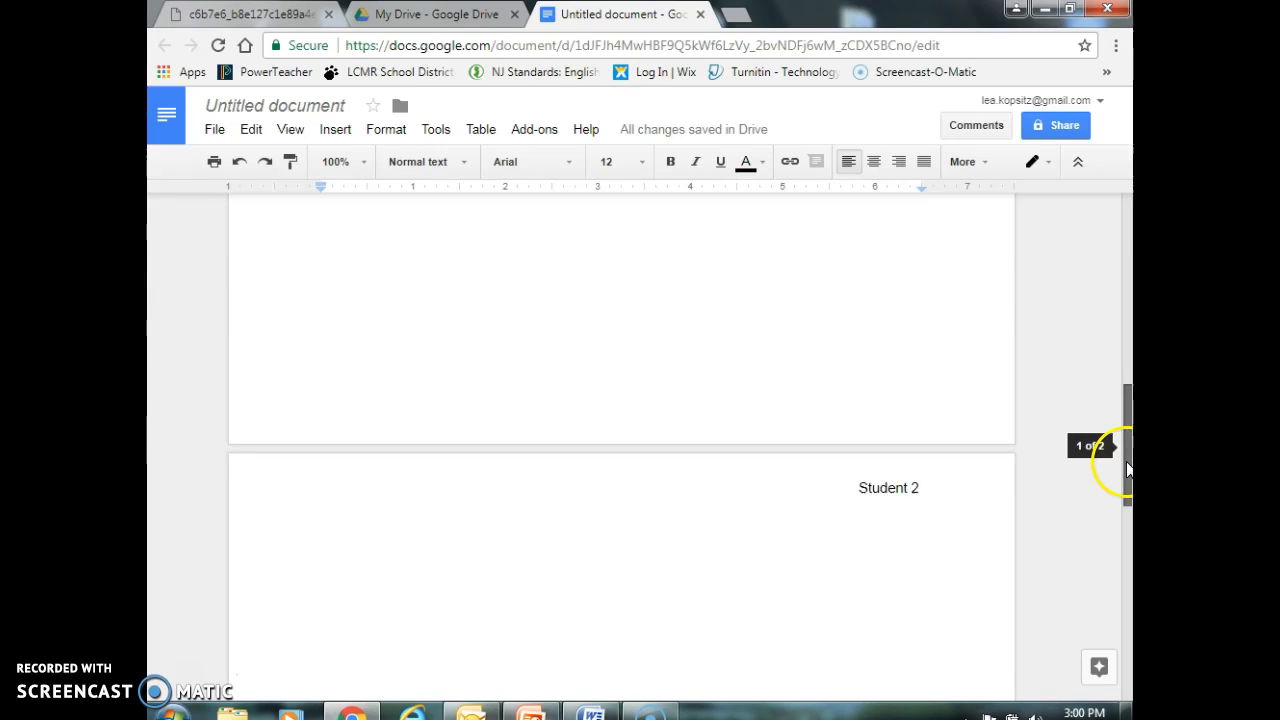
{"action": "left_click", "coordinate": [645, 515]}
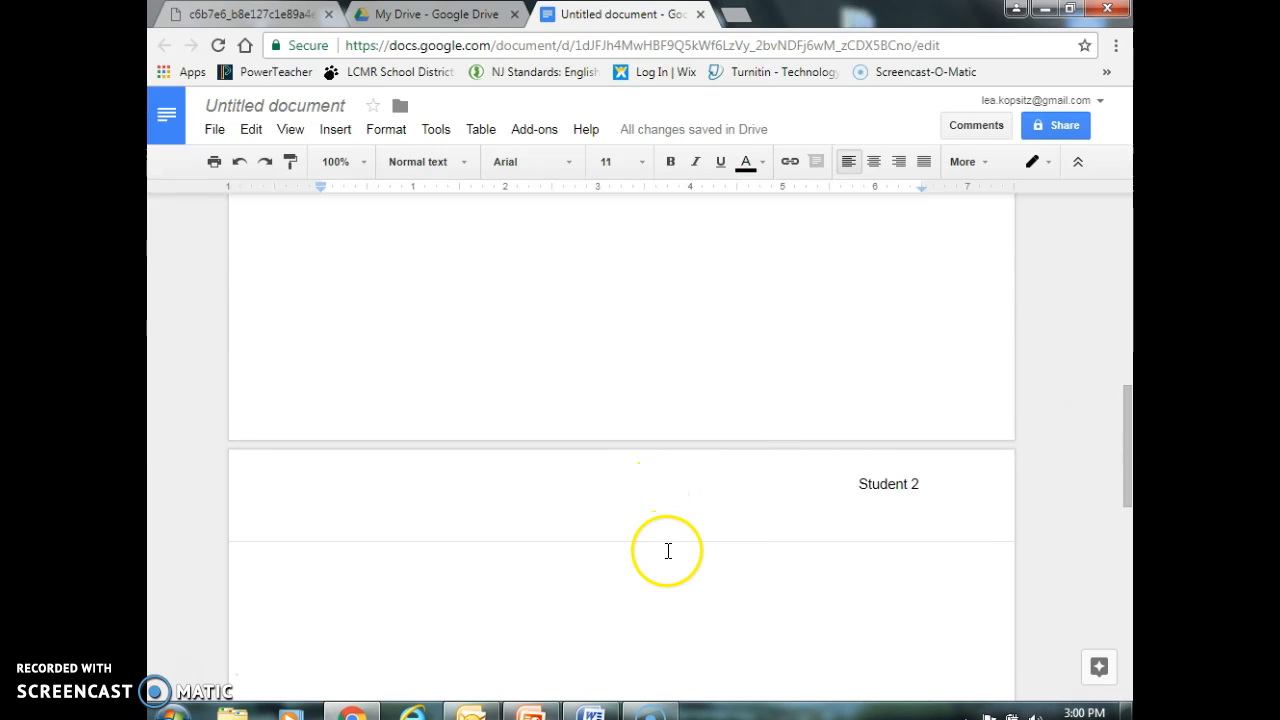
{"action": "left_click", "coordinate": [695, 595]}
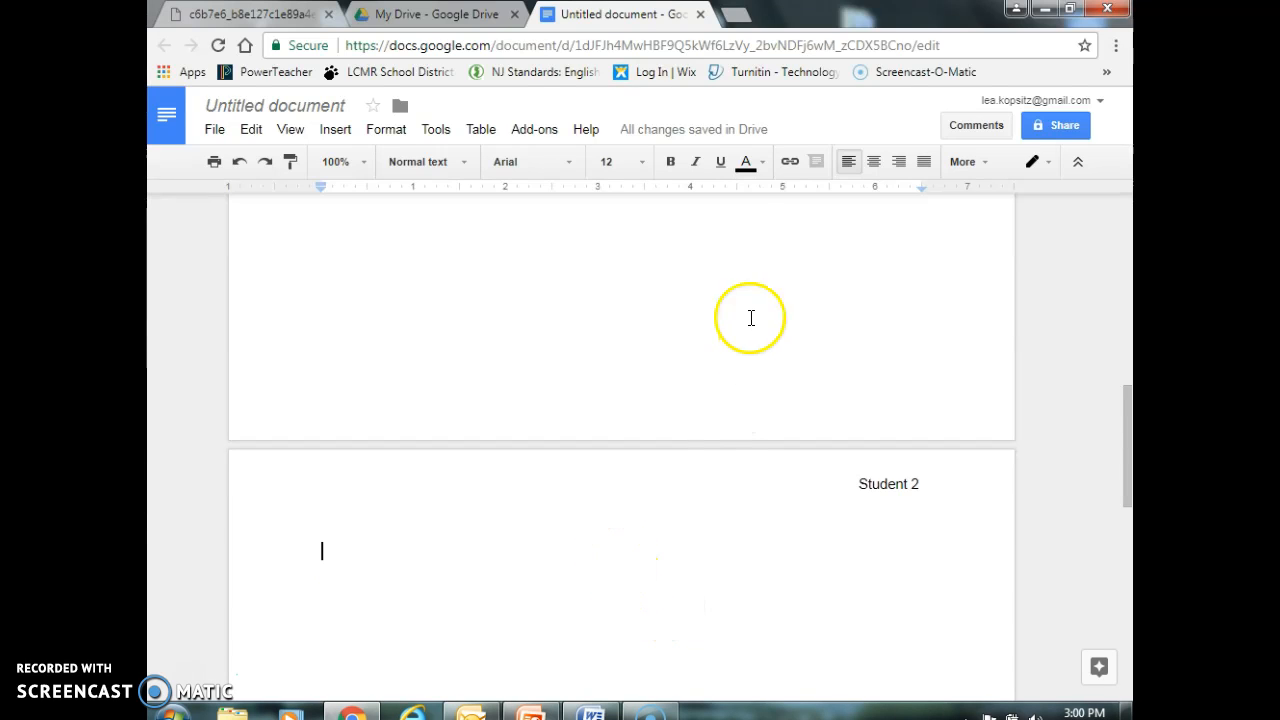
{"action": "left_click", "coordinate": [873, 161]}
{"action": "type", "text": "Works cited"}
{"action": "key", "text": "BackSpace"}
{"action": "key", "text": "BackSpace"}
{"action": "key", "text": "BackSpace"}
{"action": "key", "text": "BackSpace"}
{"action": "key", "text": "BackSpace"}
{"action": "type", "text": "Cited"}
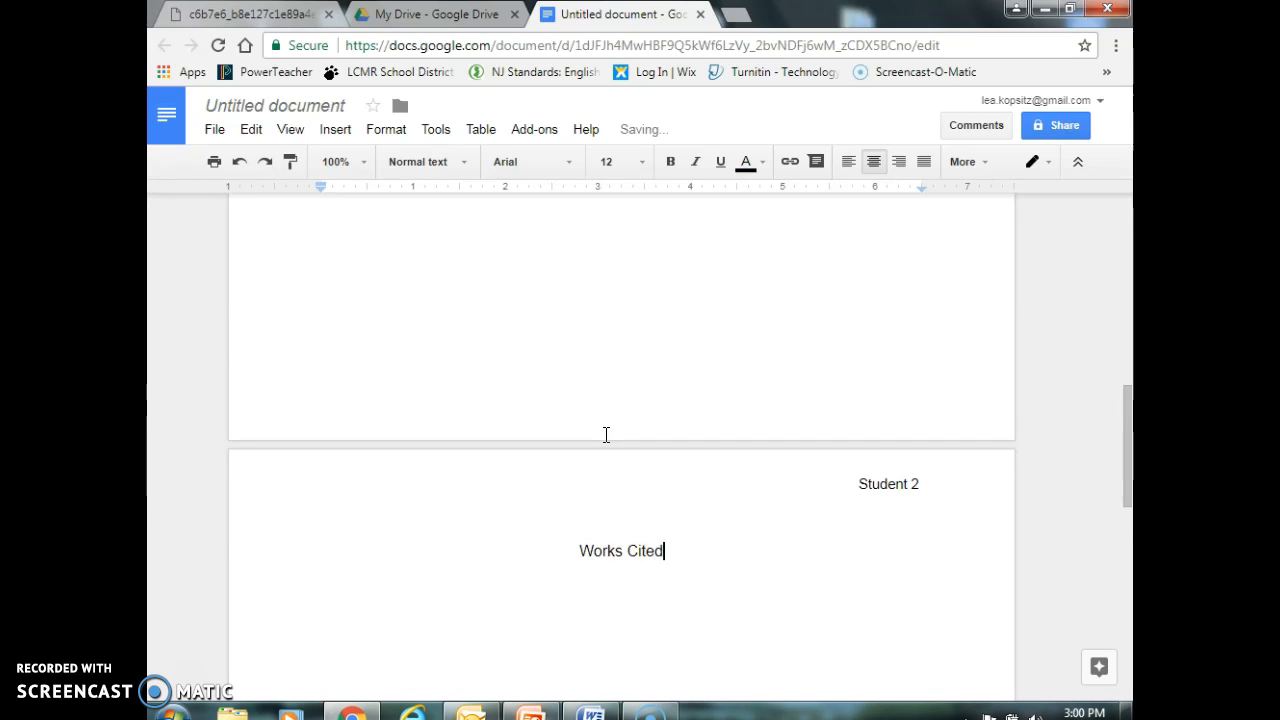
Add the left-aligned entry "Order, Alphabetical." on a new line below the Works Cited title.
{"action": "key", "text": "Return"}
{"action": "left_click", "coordinate": [851, 168]}
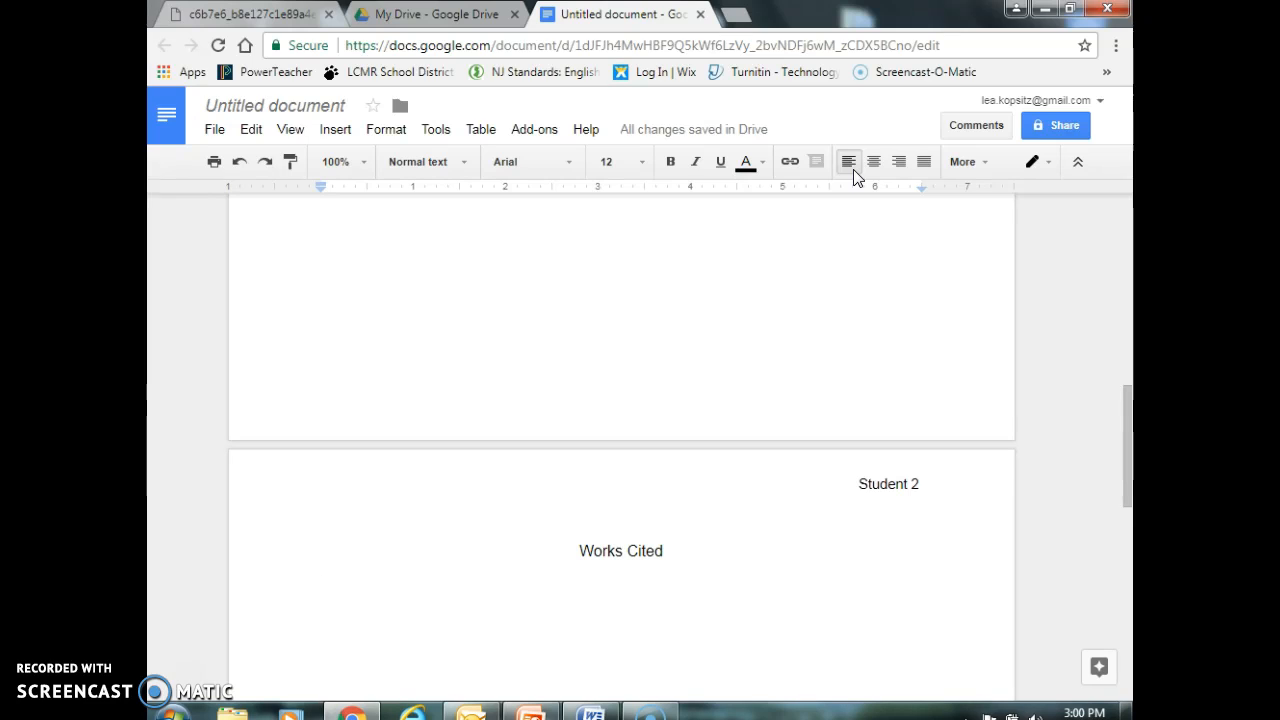
{"action": "type", "text": "Order, "}
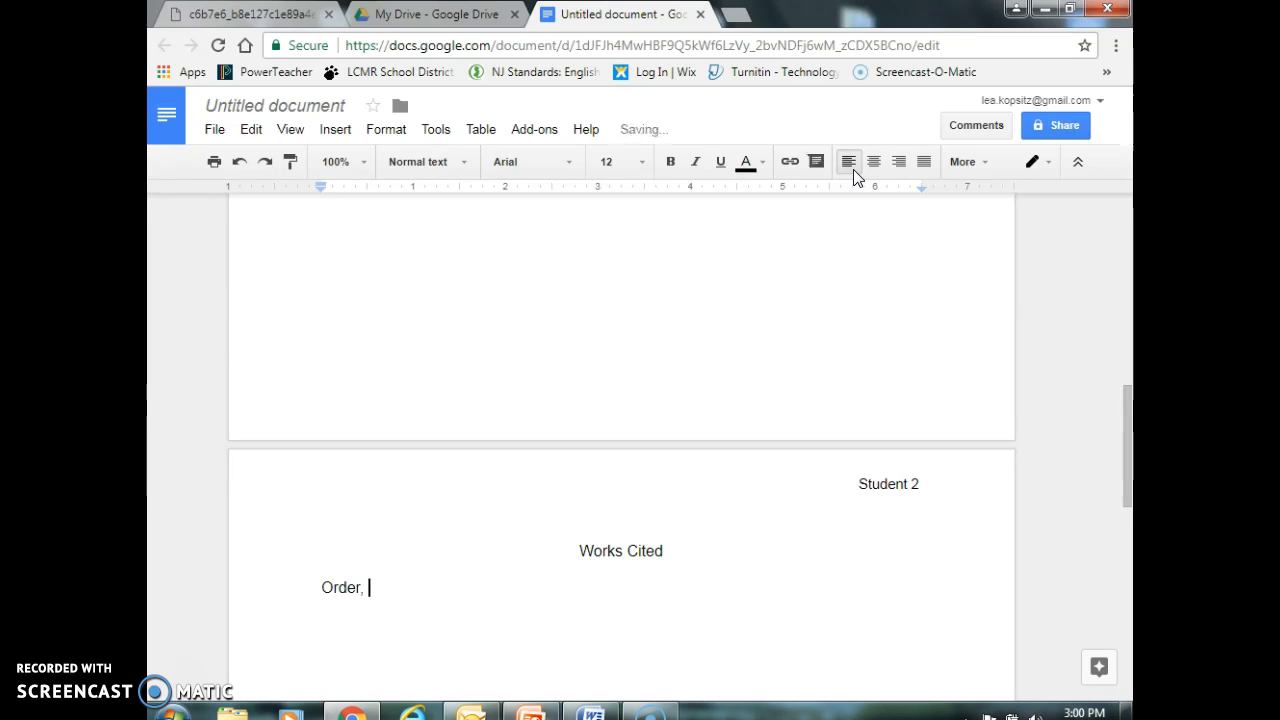
{"action": "type", "text": "Alphabe"}
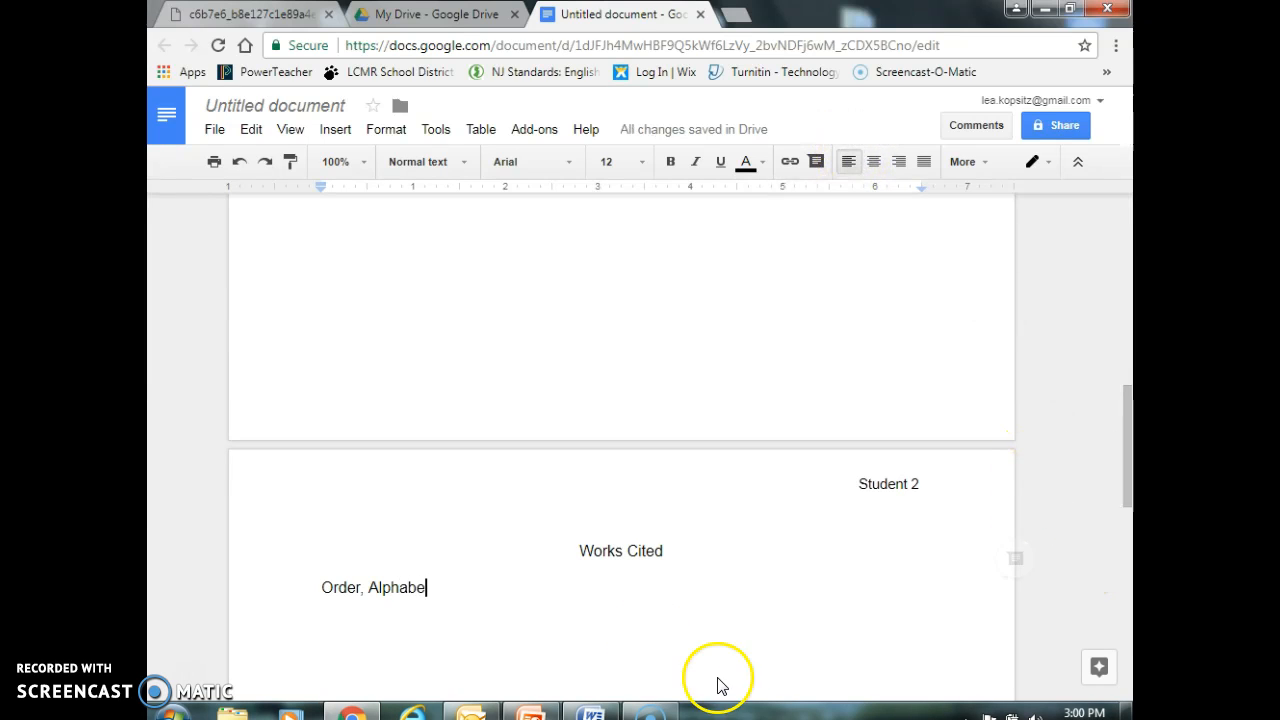
{"action": "type", "text": "tical."}
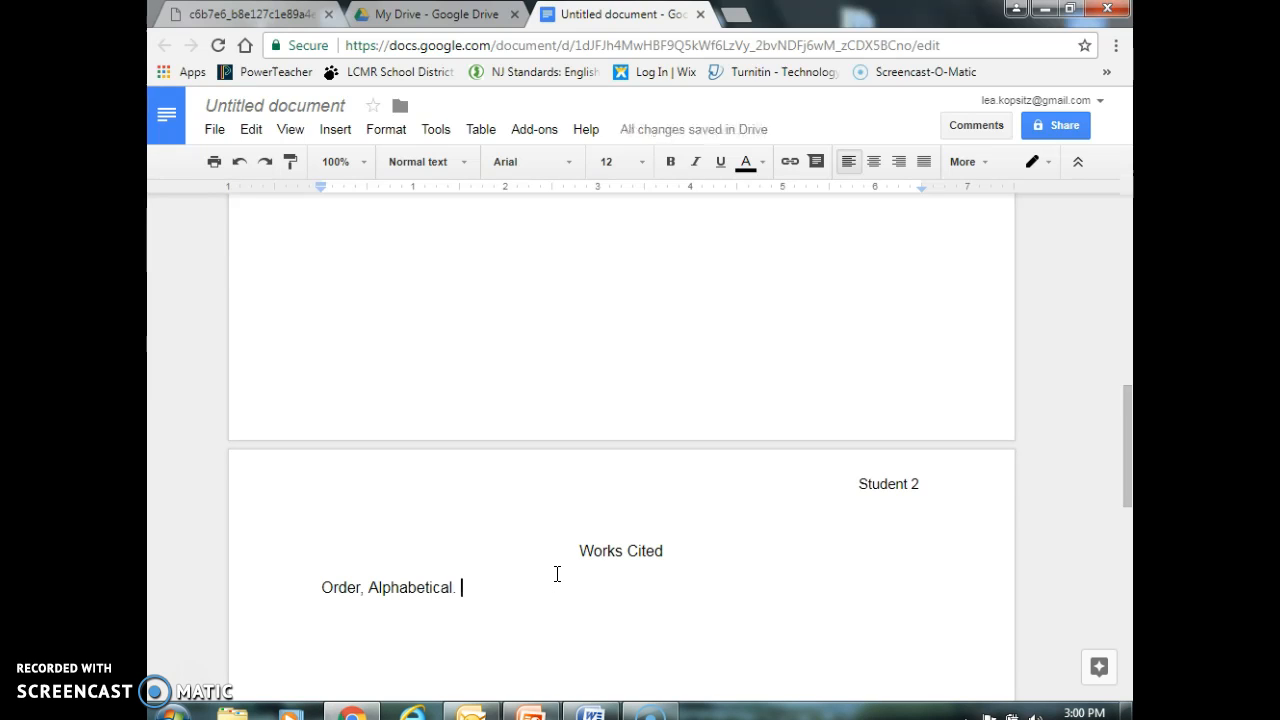
Continue the Works Cited entry after "Order, Alphabetical." with the text "By Author's LAST name.".
{"action": "left_click", "coordinate": [517, 571]}
{"action": "left_click_drag", "start_coordinate": [498, 598], "coordinate": [328, 607]}
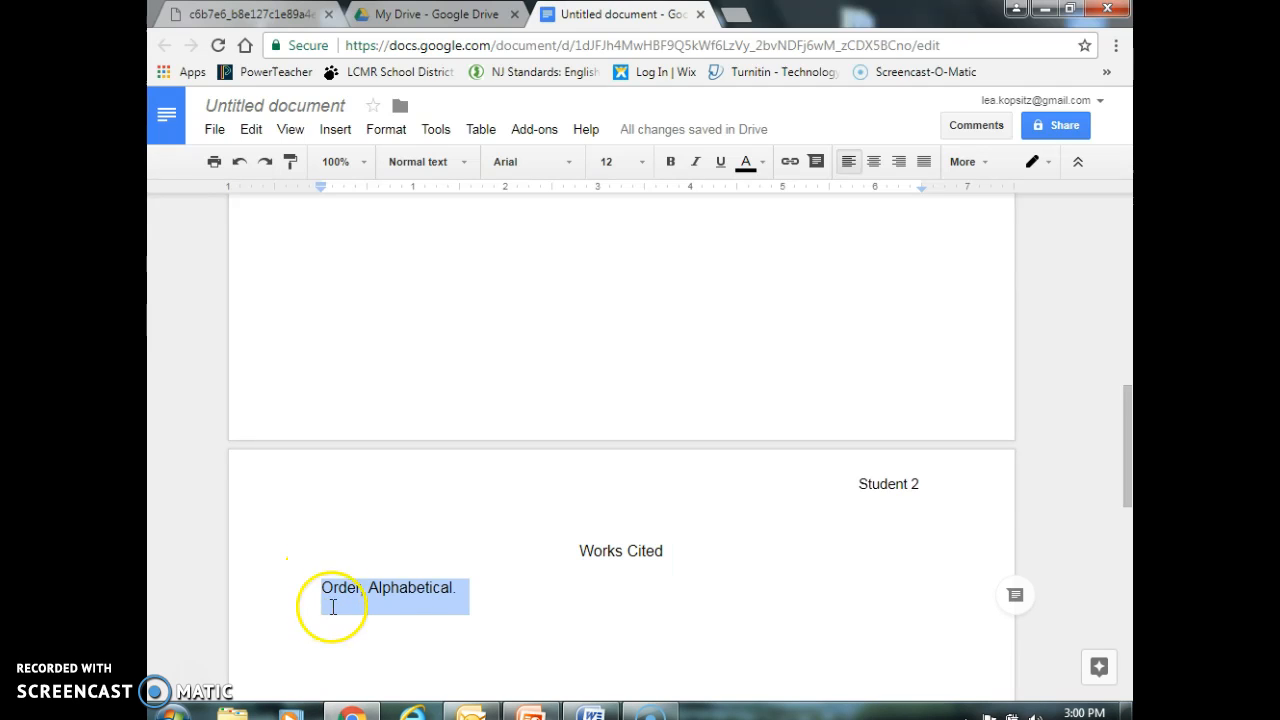
{"action": "left_click", "coordinate": [528, 571]}
{"action": "left_click_drag", "start_coordinate": [480, 621], "coordinate": [478, 600]}
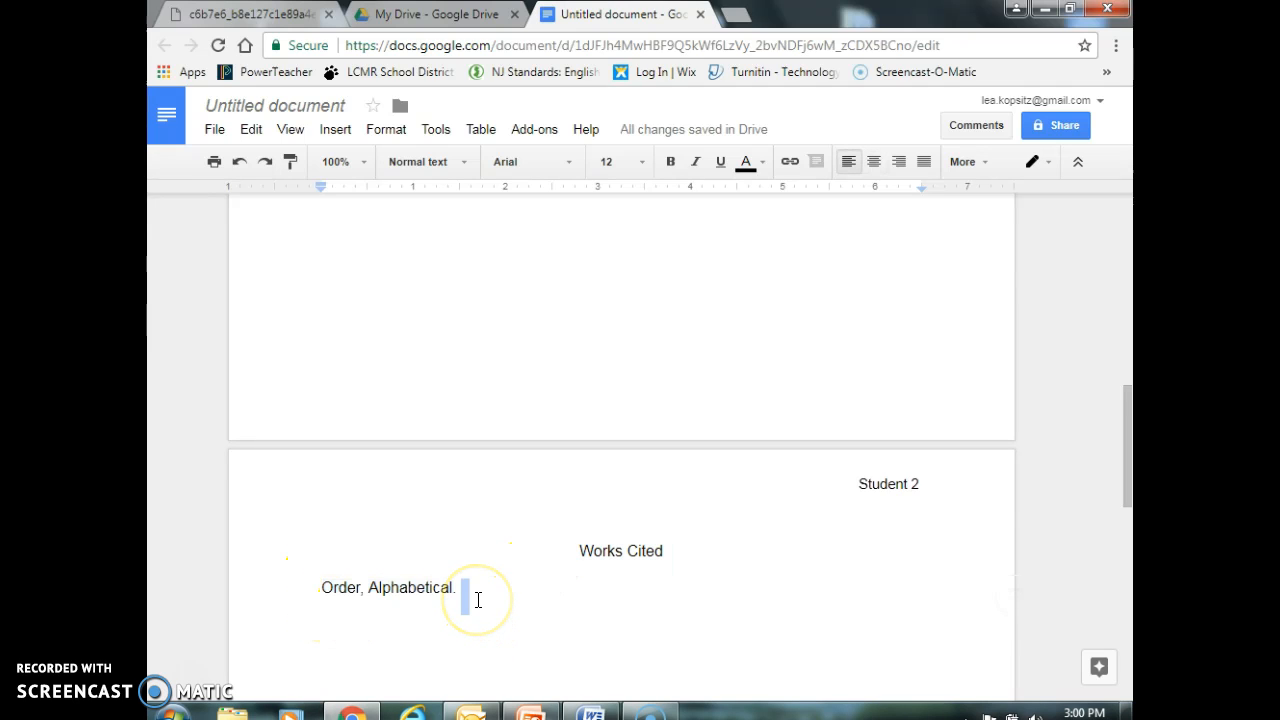
{"action": "left_click", "coordinate": [478, 600]}
{"action": "type", "text": "By,"}
{"action": "type", "text": "Author"}
{"action": "key", "text": "BackSpace"}
{"action": "key", "text": "BackSpace"}
{"action": "type", "text": "or's LAST name. "}
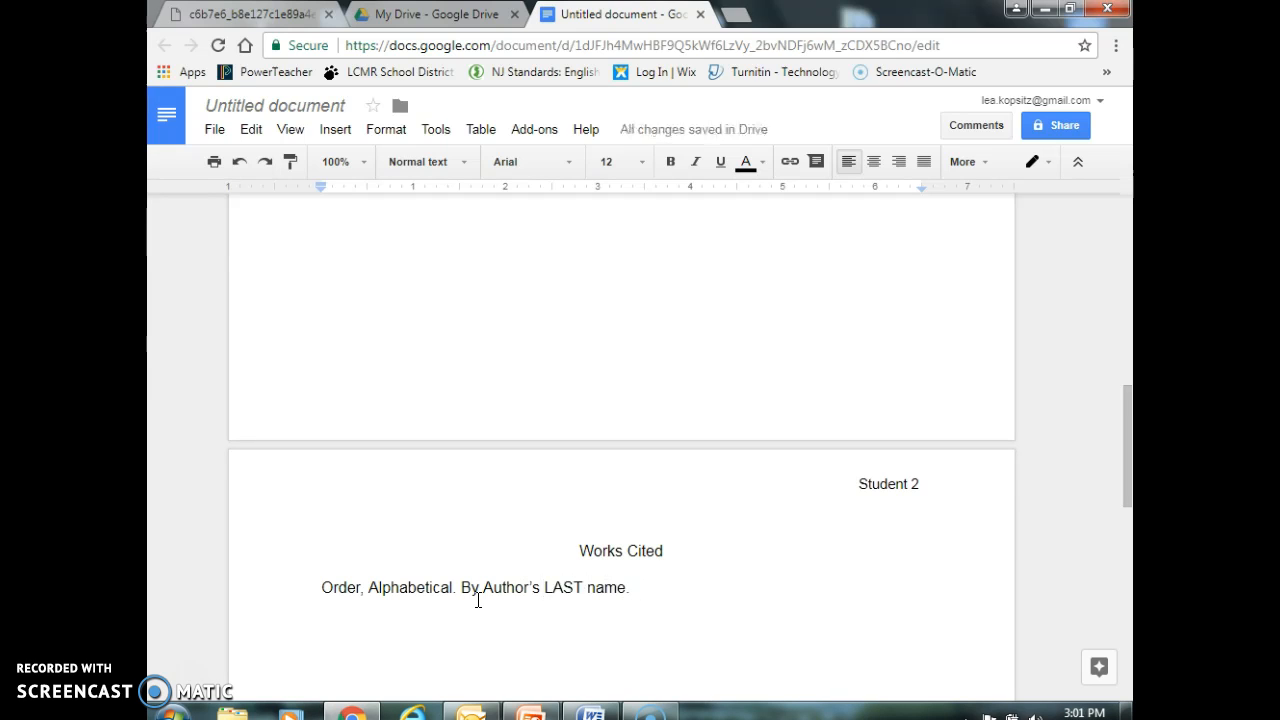
Append "(if no author is available, THEN you go by the title of the work)." to the alphabetical-order entry.
{"action": "type", "text": "(if no aut"}
{"action": "key", "text": "BackSpace"}
{"action": "type", "text": "author is availabl"}
{"action": "key", "text": "BackSpace"}
{"action": "key", "text": "BackSpace"}
{"action": "type", "text": "ilable, "}
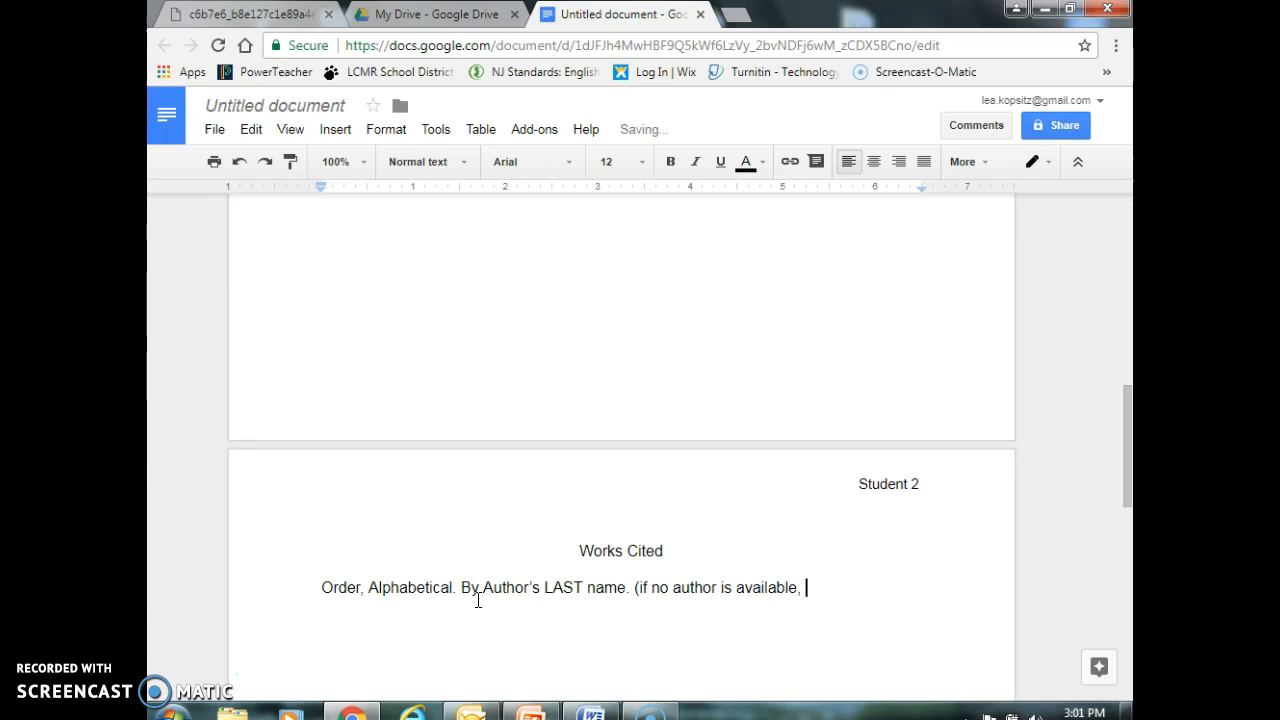
{"action": "type", "text": "THEN you go by "}
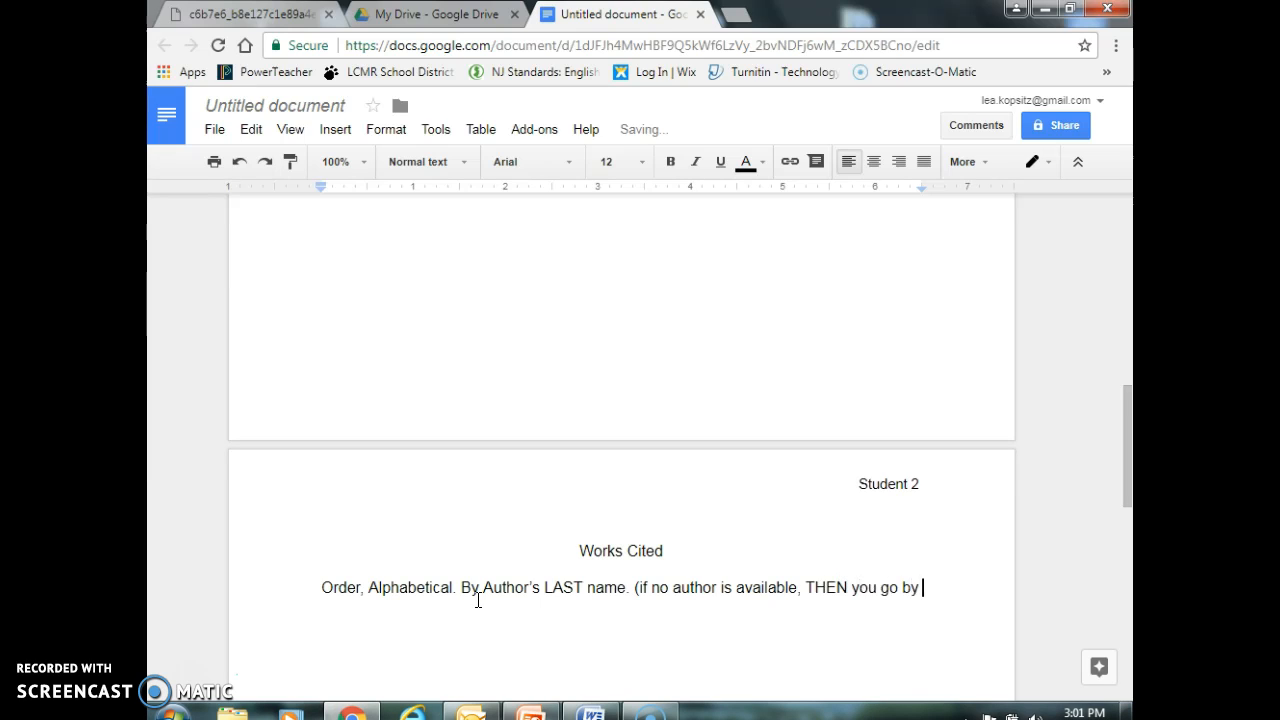
{"action": "type", "text": "the title of the work"}
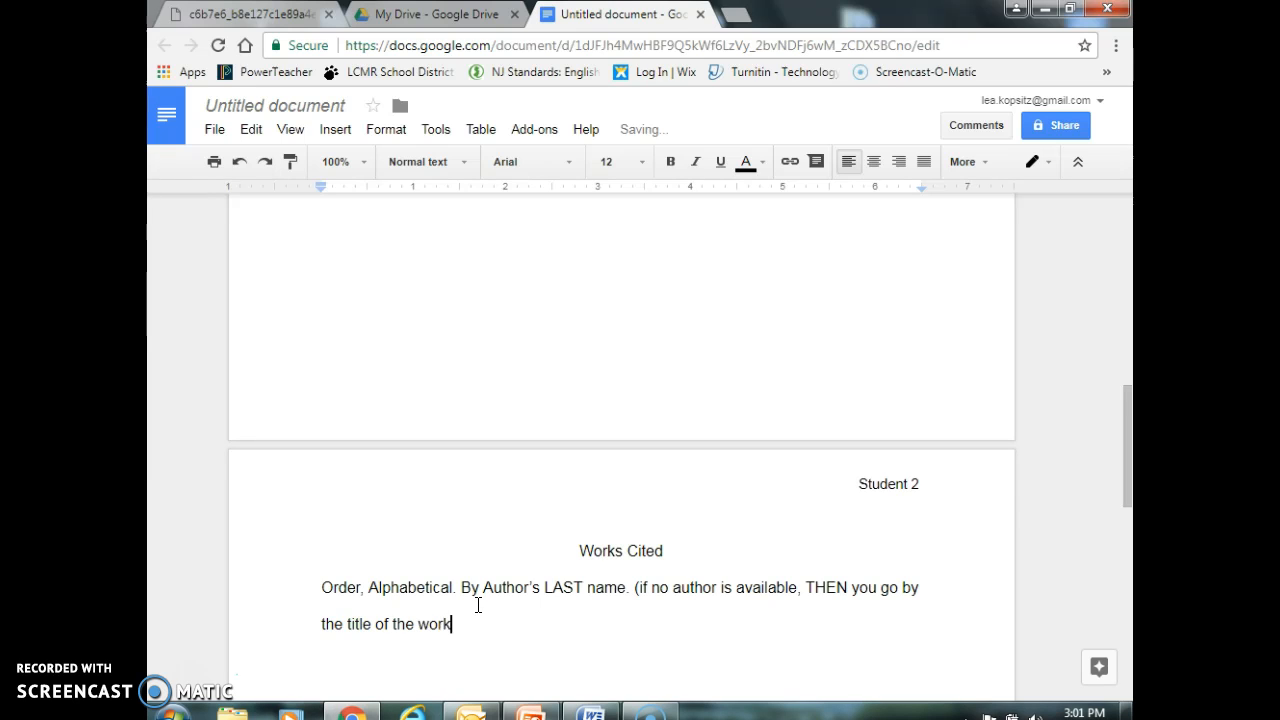
{"action": "type", "text": ")"}
{"action": "left_click", "coordinate": [491, 636]}
{"action": "key", "text": "BackSpace"}
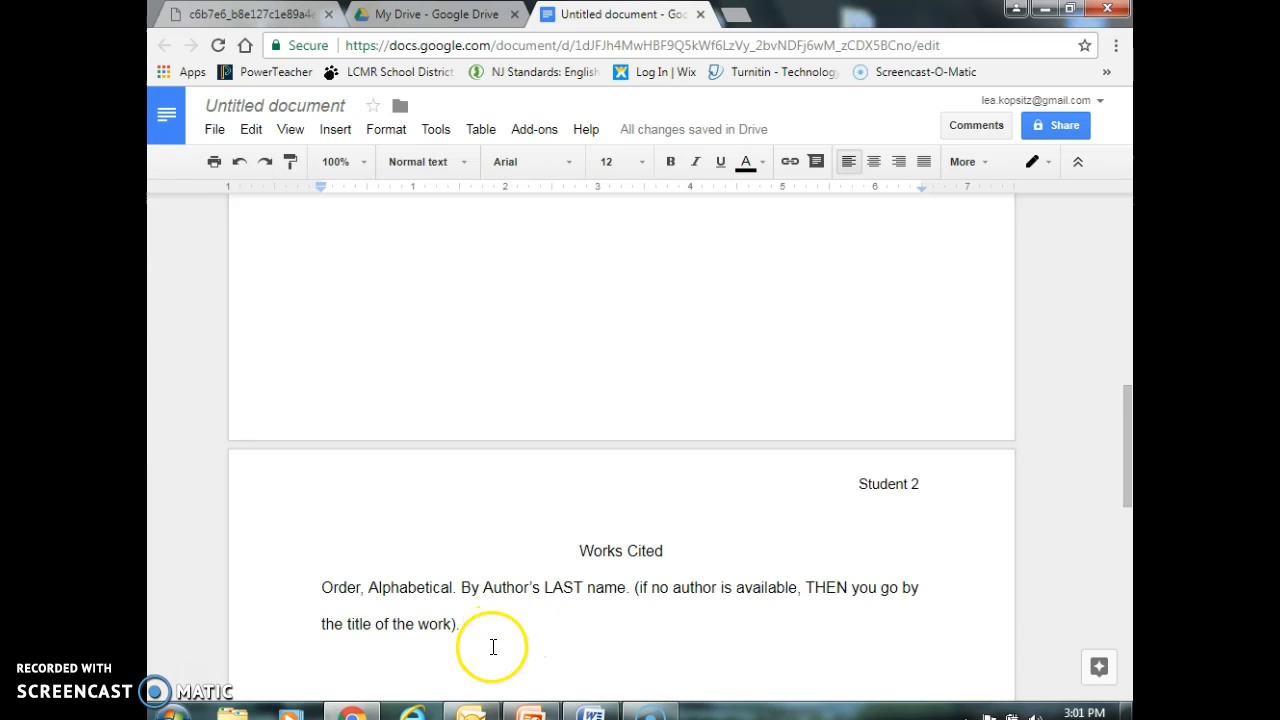
Try to indent the wrapped second line of the alphabetical-order entry.
{"action": "left_click_drag", "start_coordinate": [493, 647], "coordinate": [322, 587]}
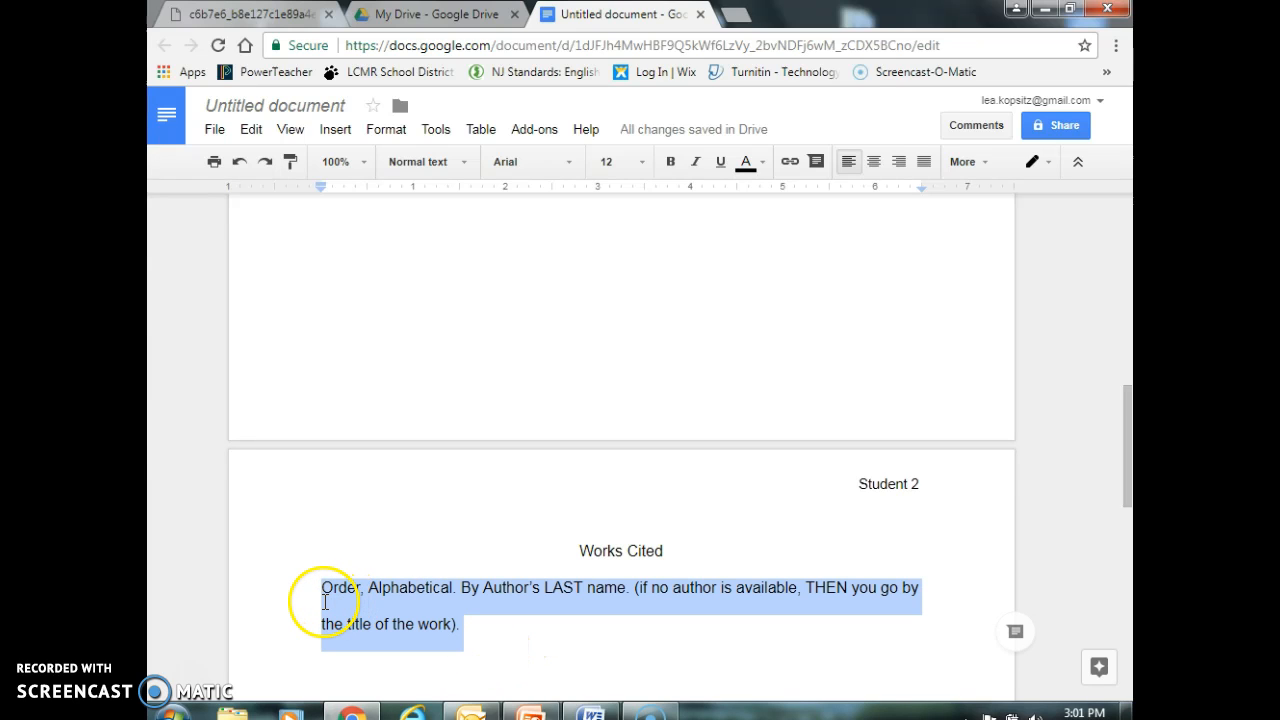
{"action": "left_click", "coordinate": [371, 628]}
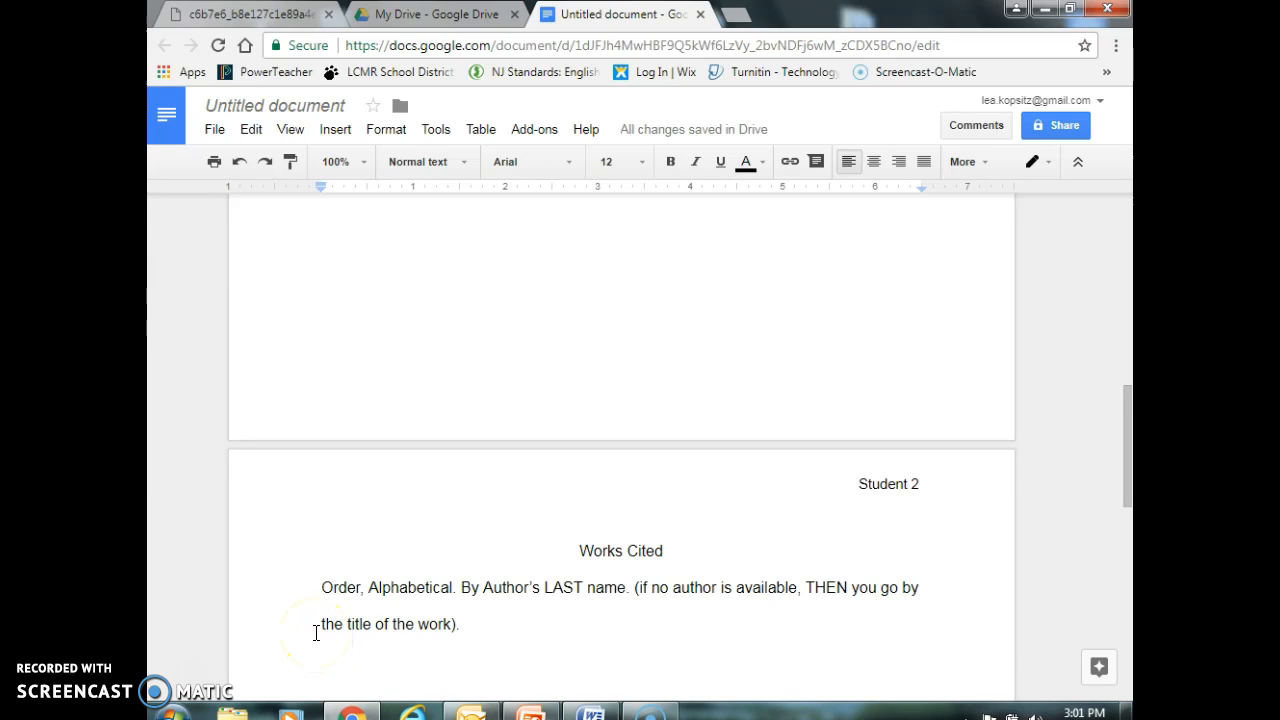
{"action": "key", "text": "Return"}
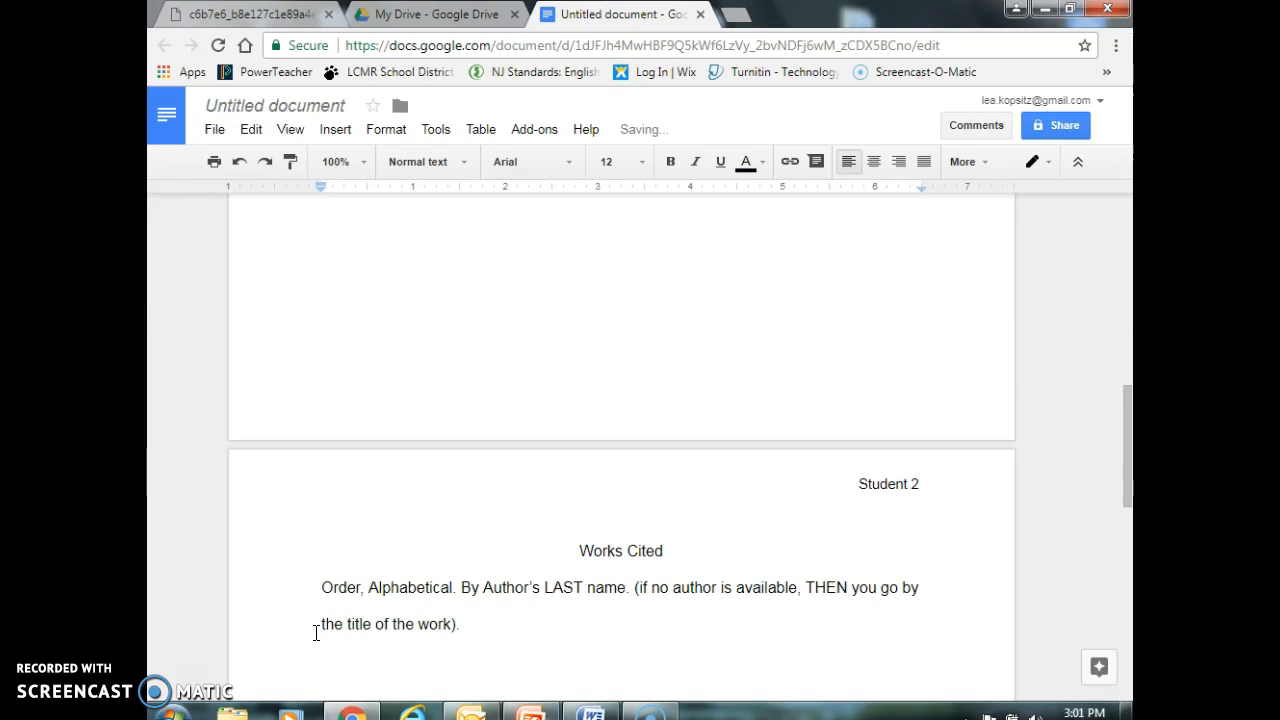
{"action": "key", "text": "Up"}
{"action": "key", "text": "Tab"}
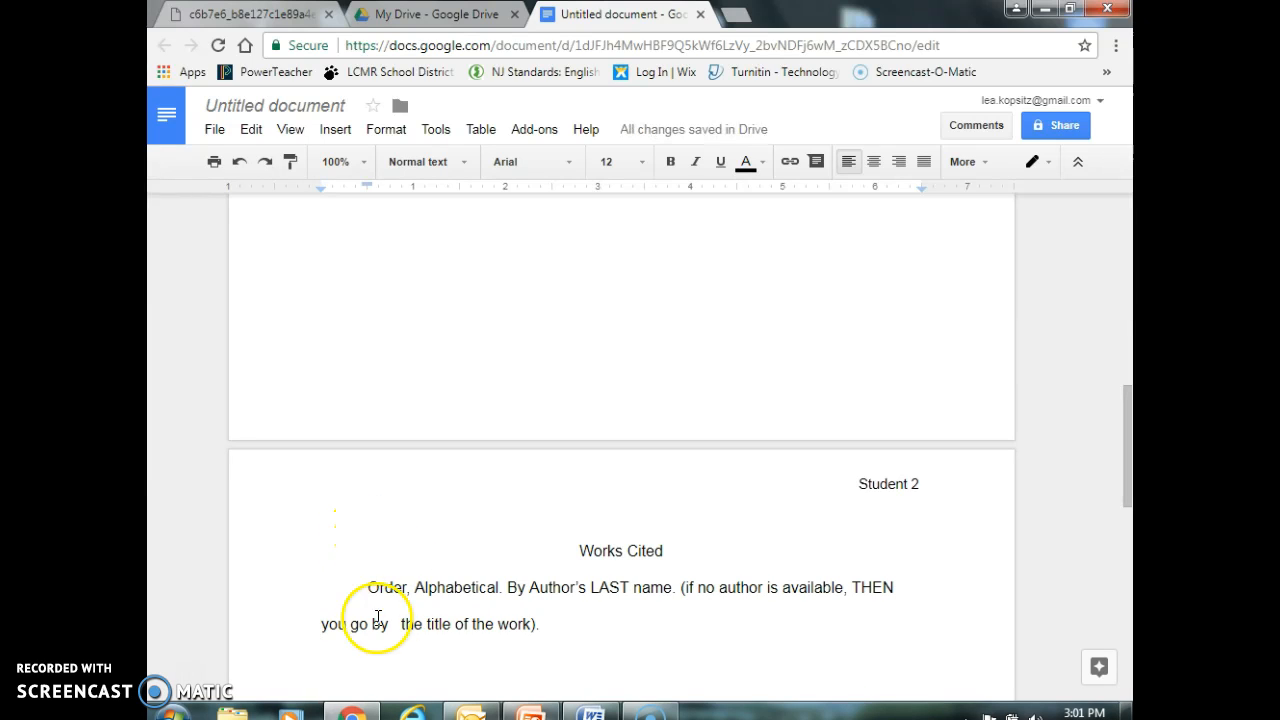
{"action": "key", "text": "BackSpace"}
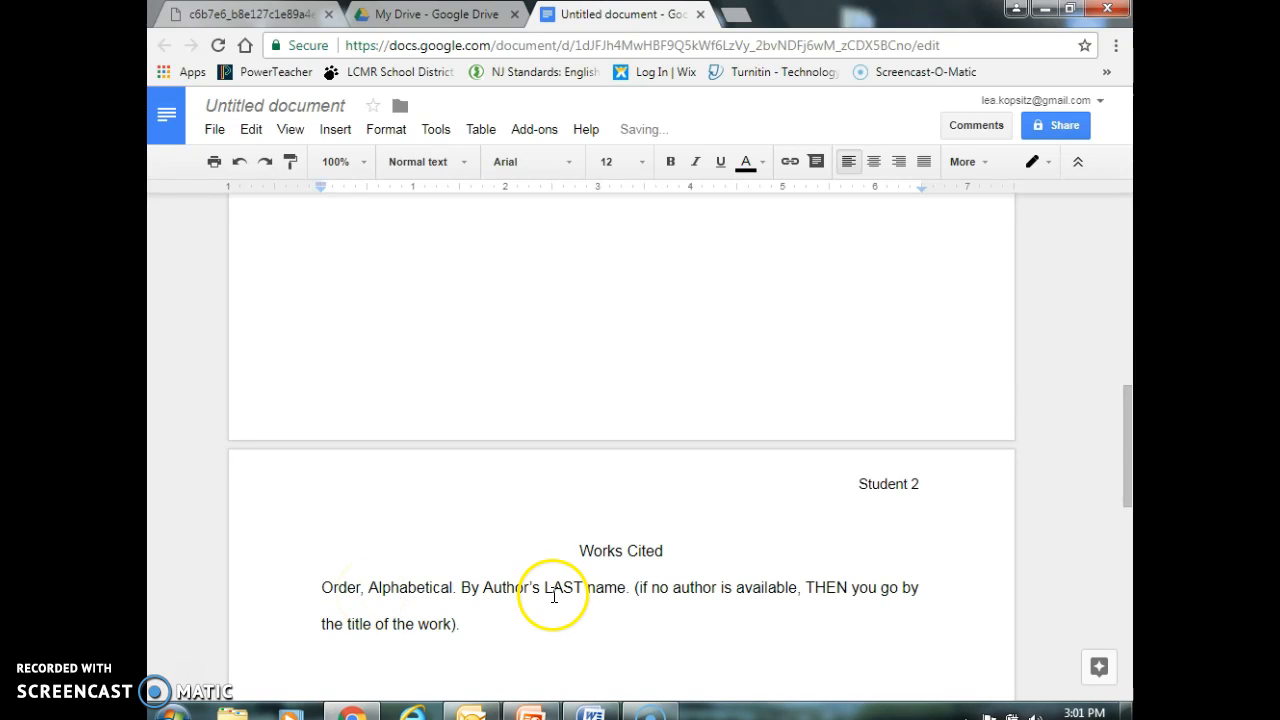
Indent only the second line of the alphabetical-order entry, starting at "the title of the work", to form a hanging indent.
{"action": "left_click", "coordinate": [318, 624]}
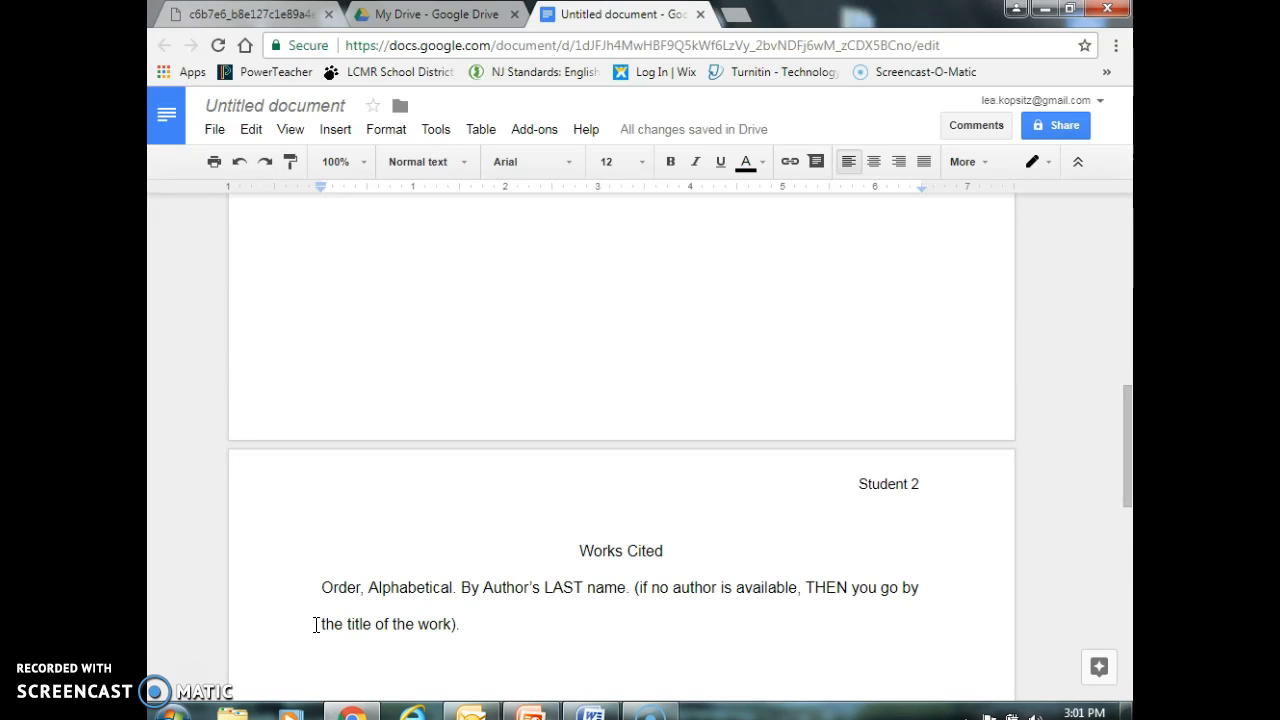
{"action": "key", "text": "Return"}
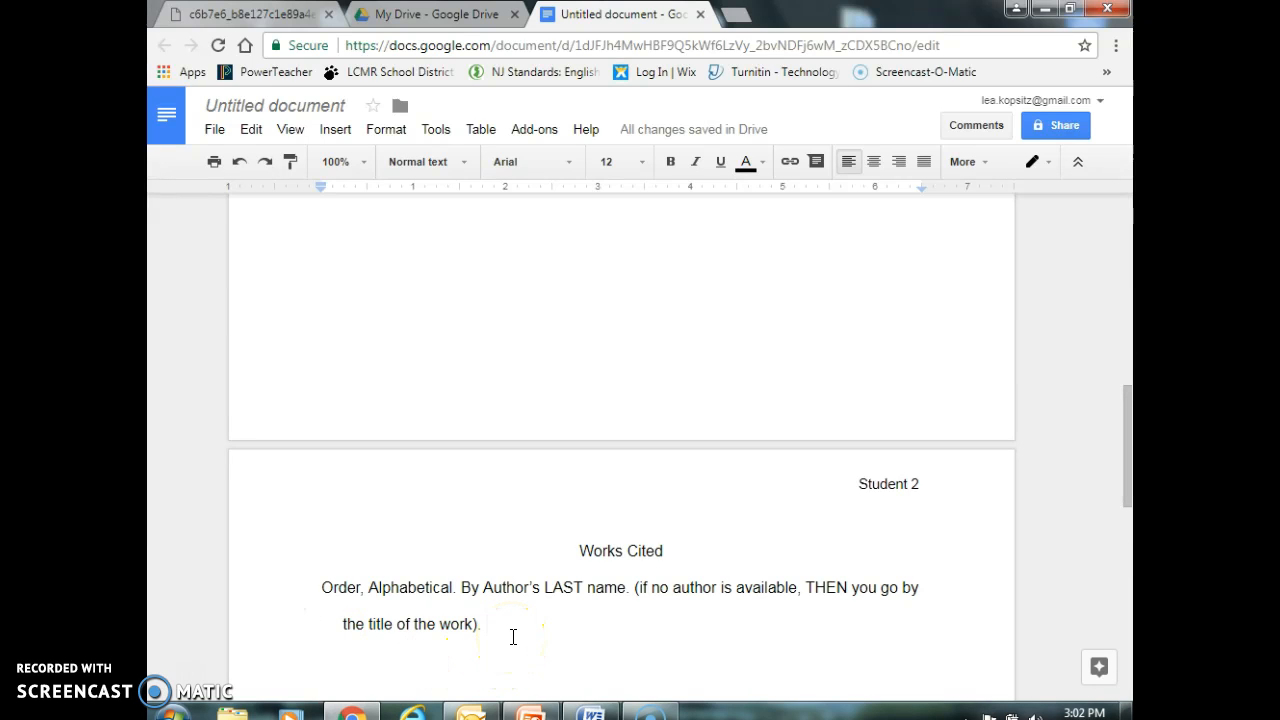
Start a second, unindented Works Cited entry on a new line with the text Lastname, Firstname. “Title of Piece.”.
{"action": "key", "text": "Return"}
{"action": "type", "text": "Last name"}
{"action": "key", "text": "BackSpace"}
{"action": "key", "text": "BackSpace"}
{"action": "key", "text": "BackSpace"}
{"action": "key", "text": "BackSpace"}
{"action": "key", "text": "BackSpace"}
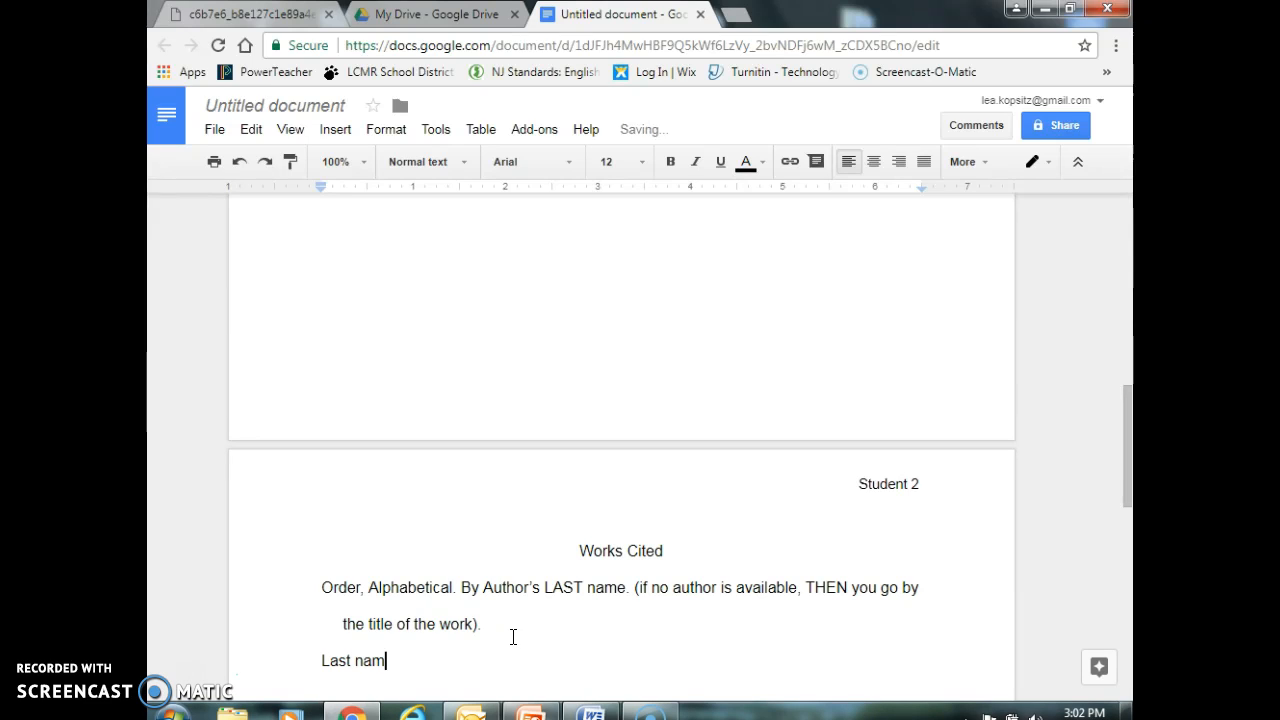
{"action": "type", "text": "name, First name. \"Title of"}
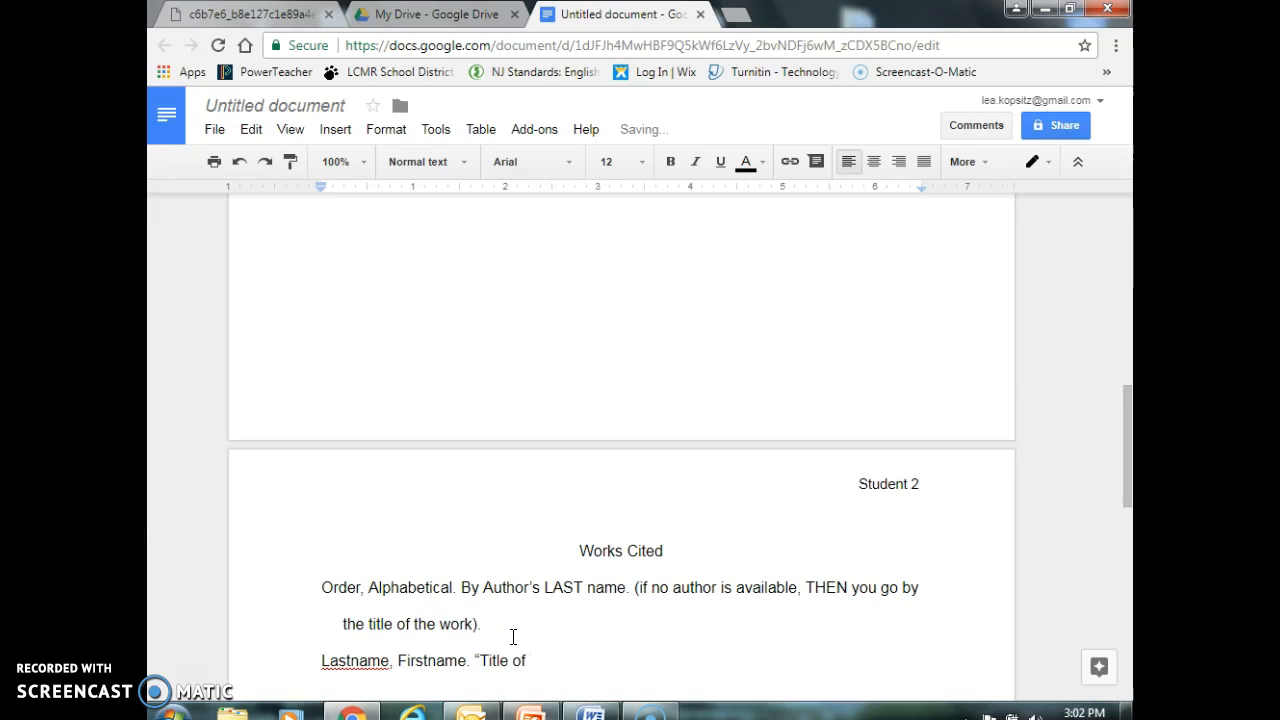
{"action": "type", "text": " Piece."}
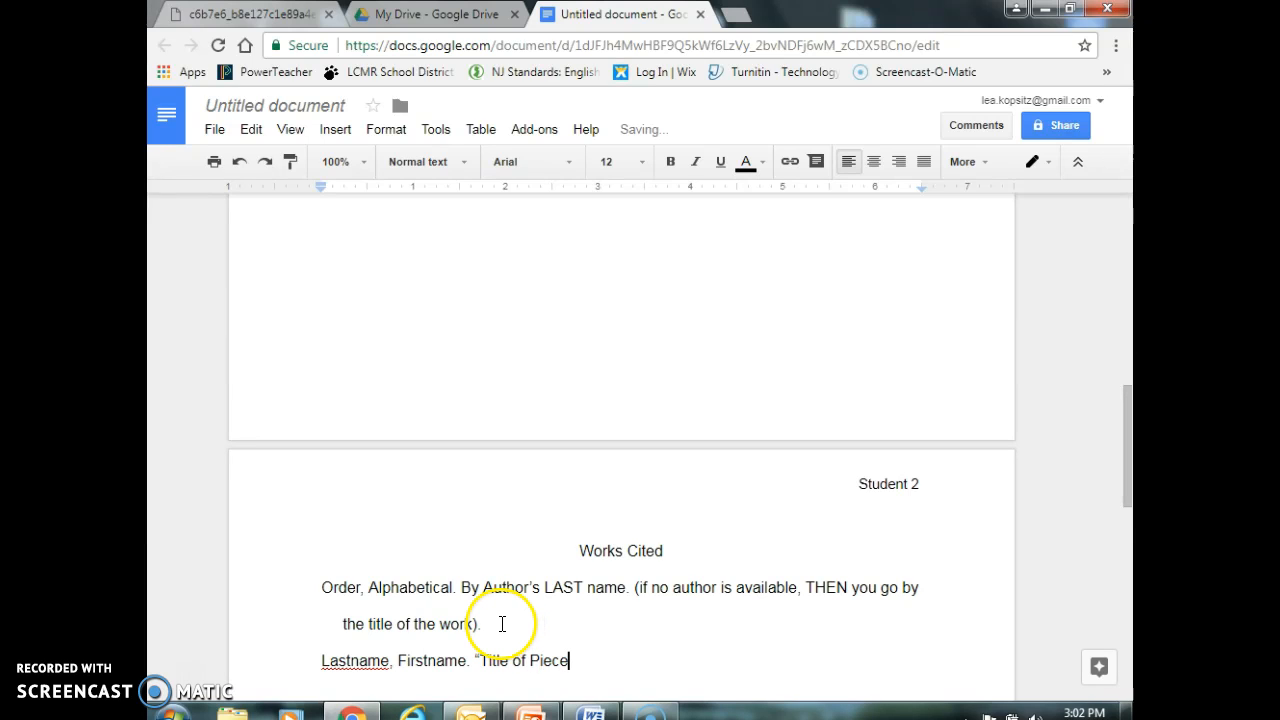
{"action": "key", "text": "BackSpace"}
{"action": "key", "text": "BackSpace"}
{"action": "type", "text": ".”"}
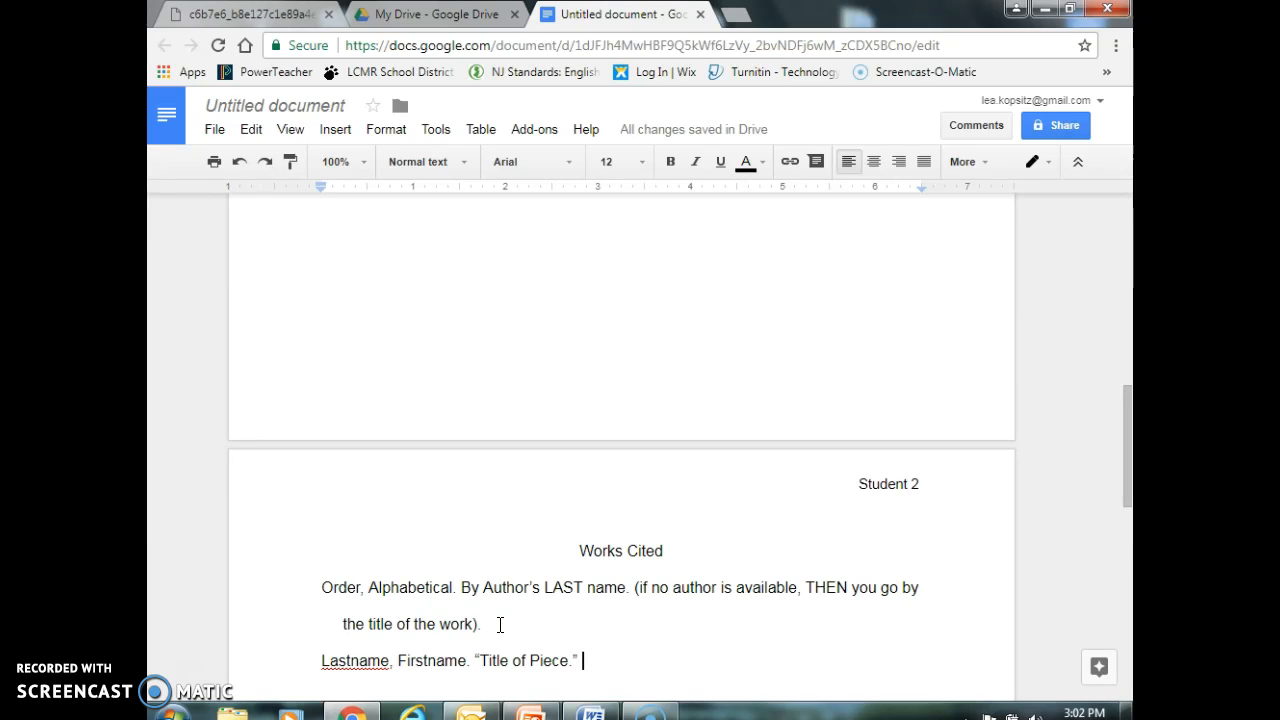
Continue the second entry with "Where it is from (if from a website or a bigger anthology of stories)".
{"action": "type", "text": "Where it is fro"}
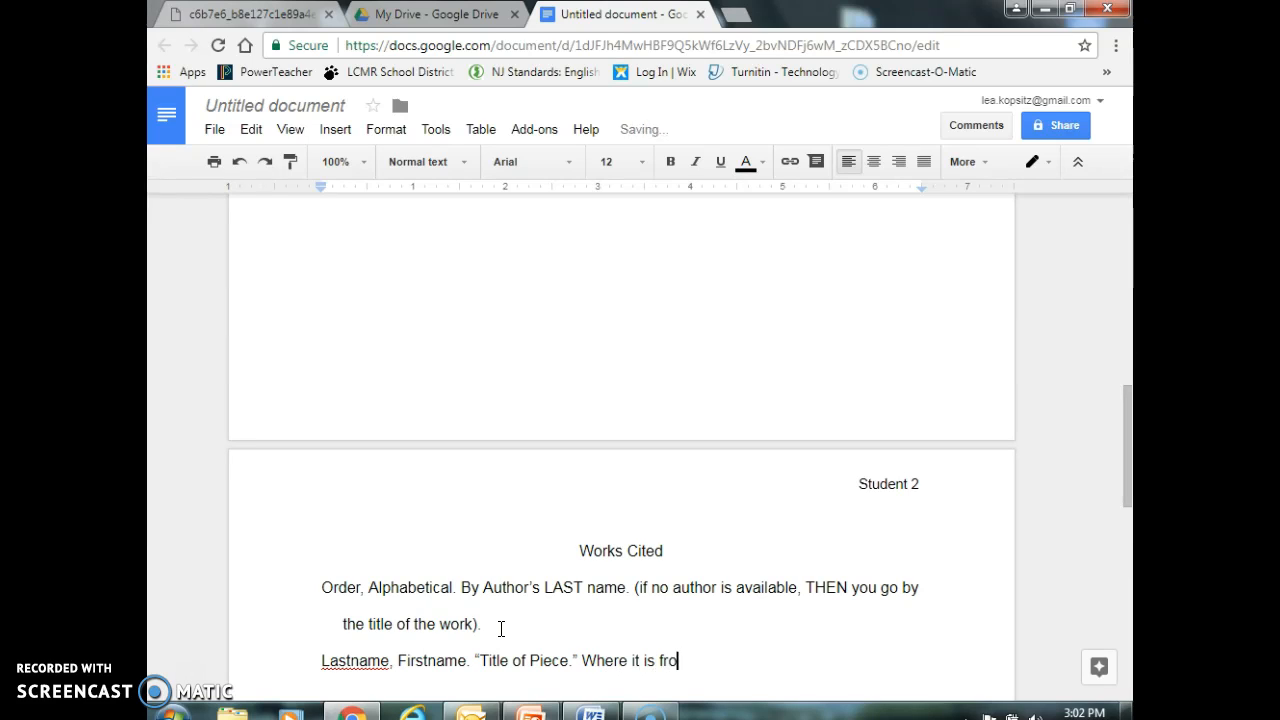
{"action": "type", "text": "m (if from a web"}
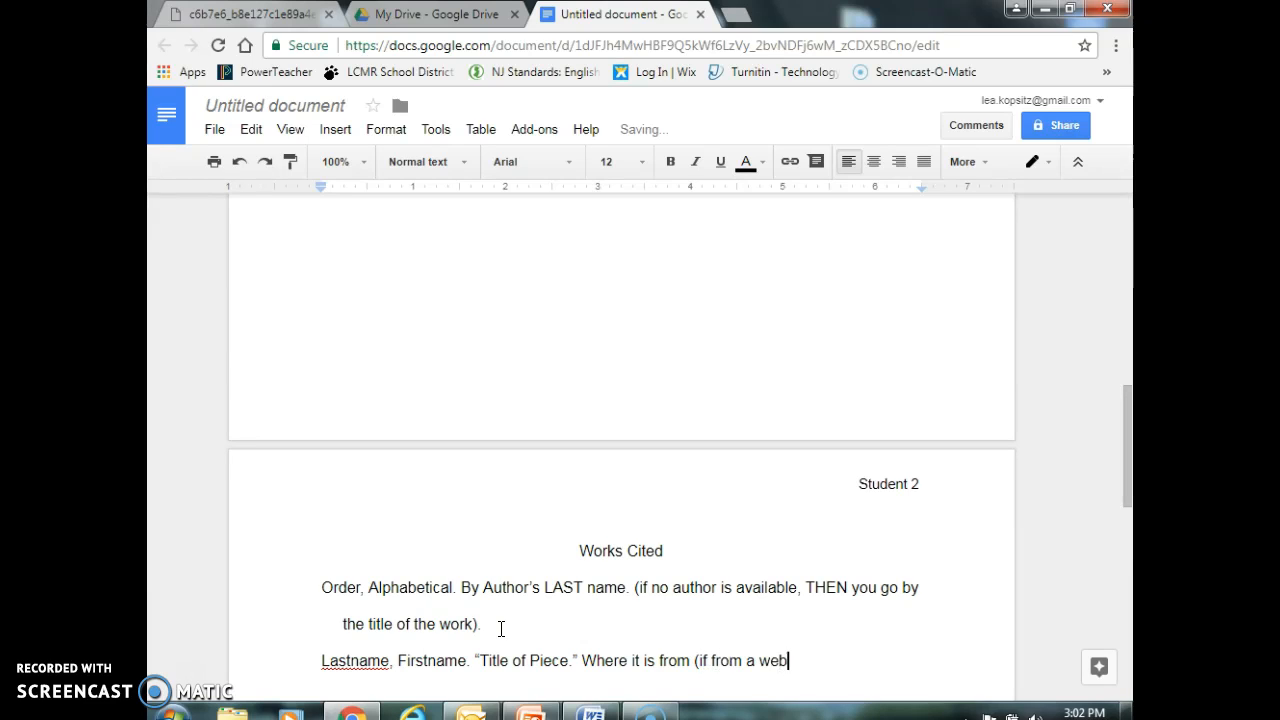
{"action": "type", "text": "site of"}
{"action": "key", "text": "BackSpace"}
{"action": "type", "text": "r a bigger anthh"}
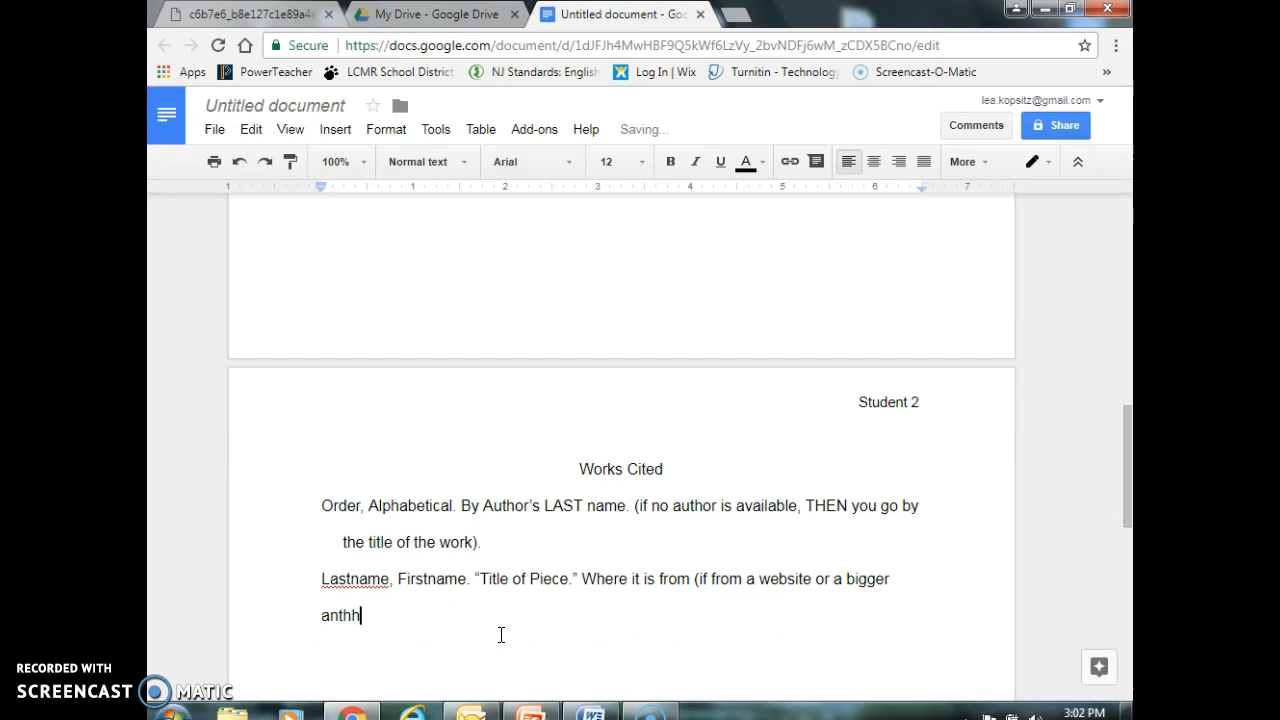
{"action": "key", "text": "BackSpace"}
{"action": "type", "text": "ology of stories)"}
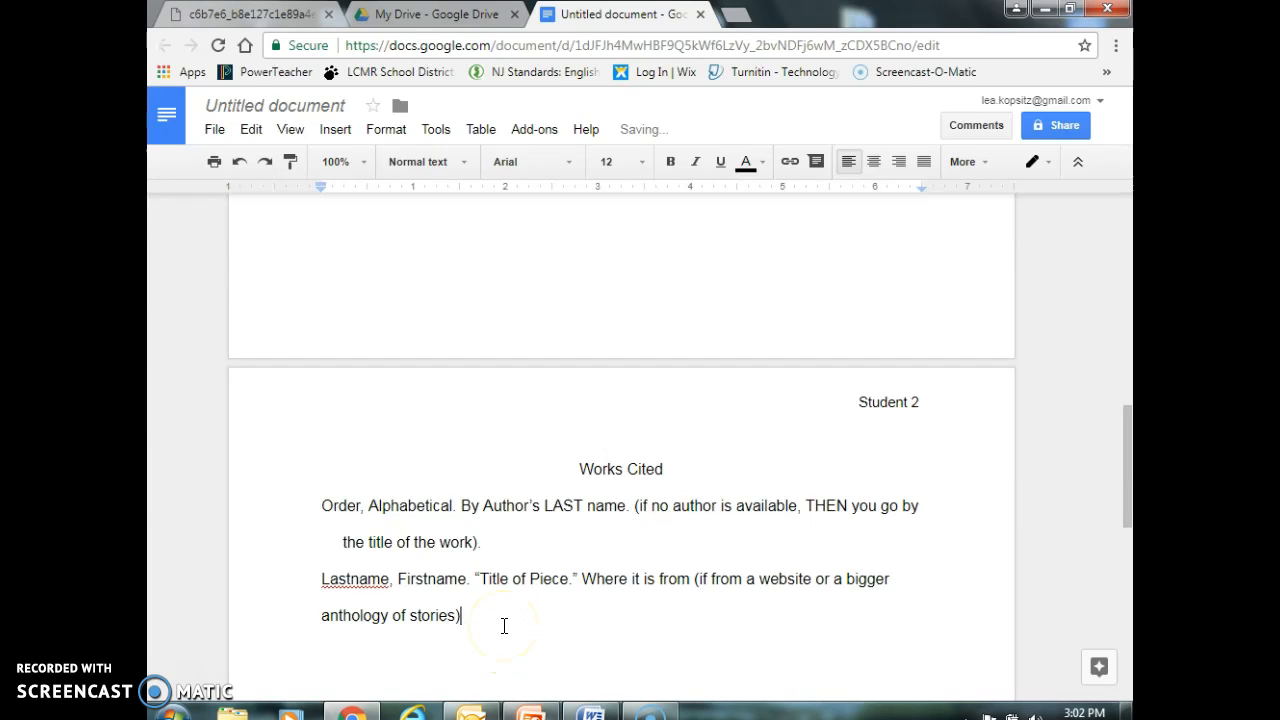
Extend the second entry with ", when it was published/written.".
{"action": "type", "text": ", when it was s"}
{"action": "key", "text": "BackSpace"}
{"action": "type", "text": "publis"}
{"action": "key", "text": "BackSpace"}
{"action": "key", "text": "BackSpace"}
{"action": "key", "text": "BackSpace"}
{"action": "key", "text": "BackSpace"}
{"action": "type", "text": "blished/written"}
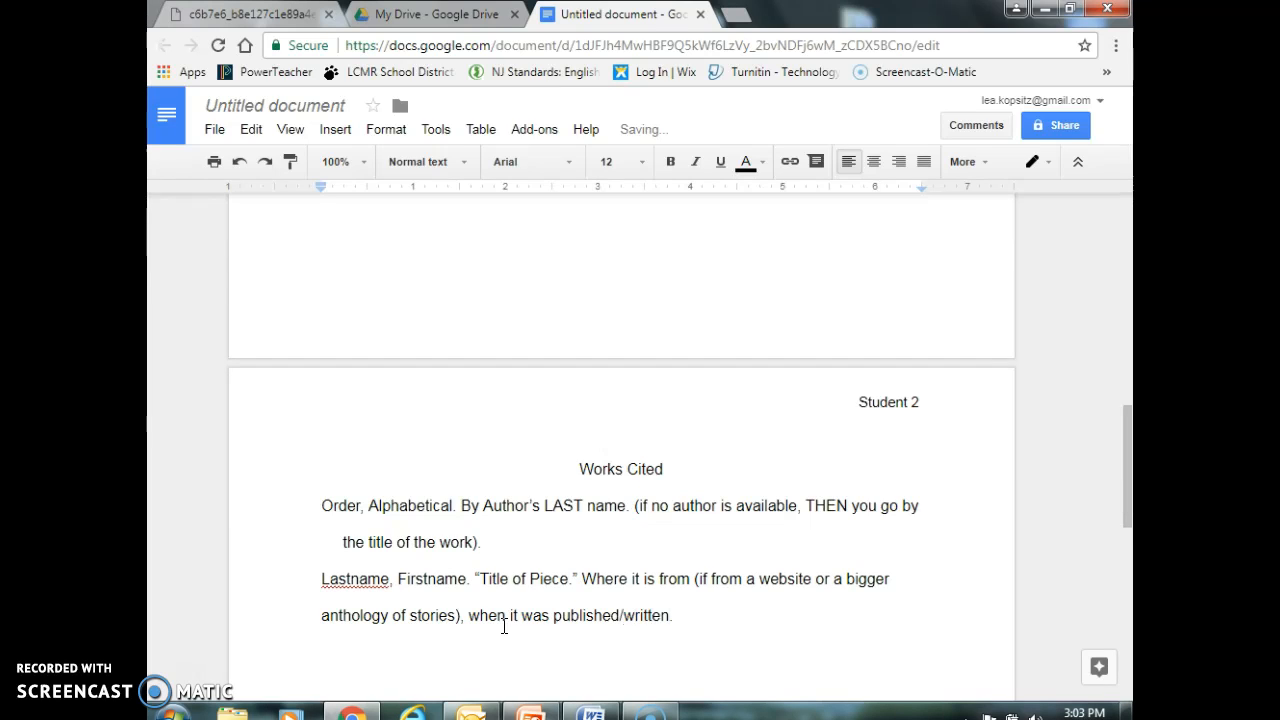
{"action": "type", "text": "."}
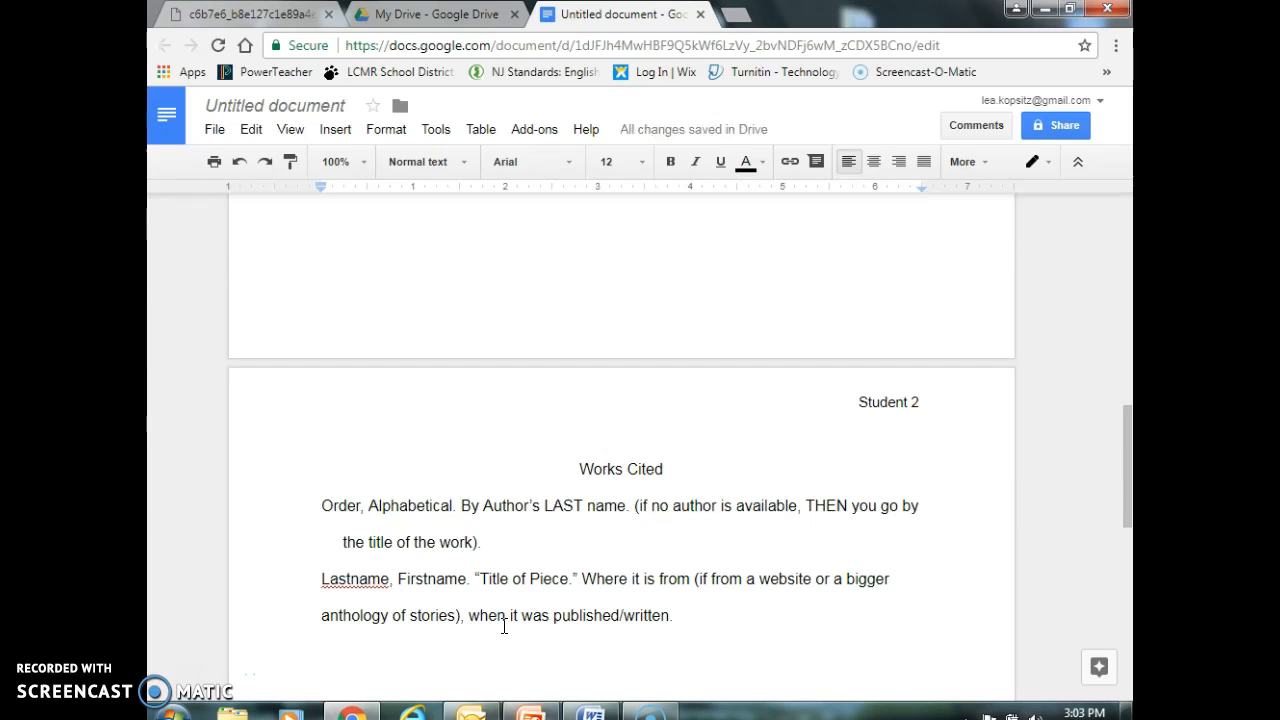
Add "Where you got it (book, website, etc." to the second entry, keeping "when it was" free of stray letters.
{"action": "type", "text": " W"}
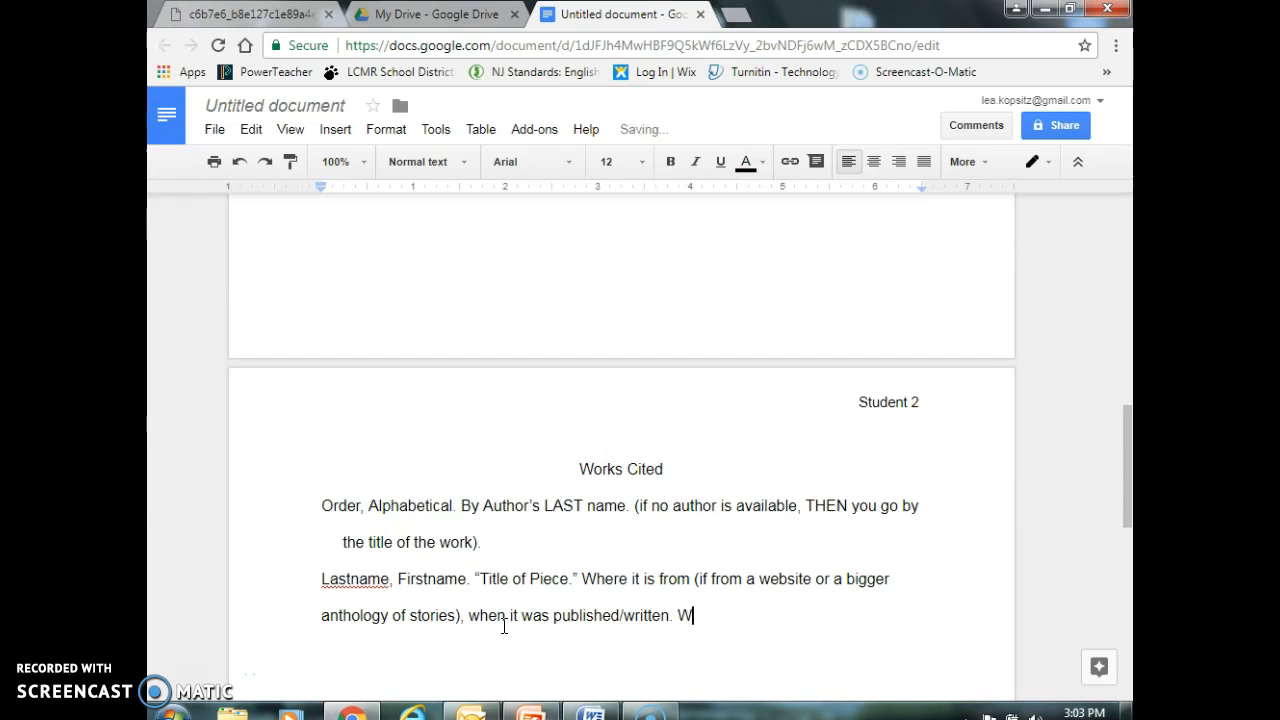
{"action": "type", "text": "here you got it (book, webs"}
{"action": "left_click", "coordinate": [503, 617]}
{"action": "type", "text": "ite"}
{"action": "key", "text": "BackSpace"}
{"action": "key", "text": "BackSpace"}
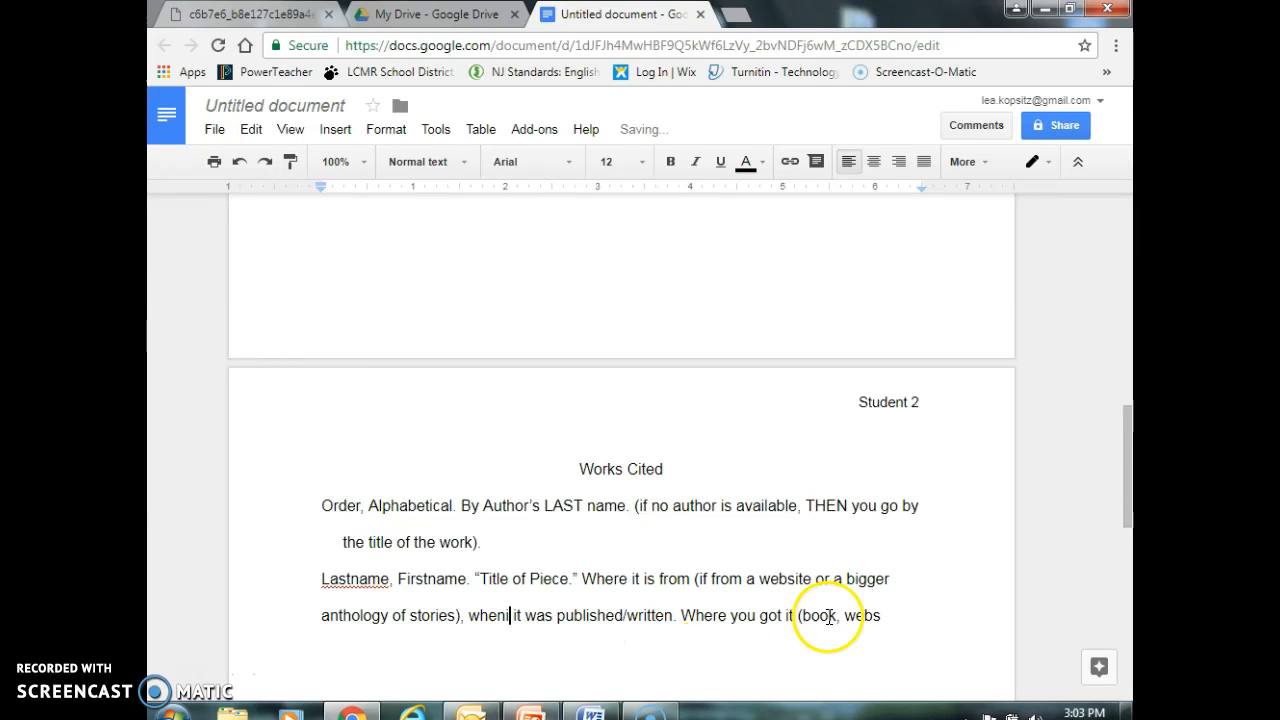
{"action": "key", "text": "BackSpace"}
{"action": "left_click", "coordinate": [894, 612]}
{"action": "type", "text": "ite, etc"}
{"action": "type", "text": ".)"}
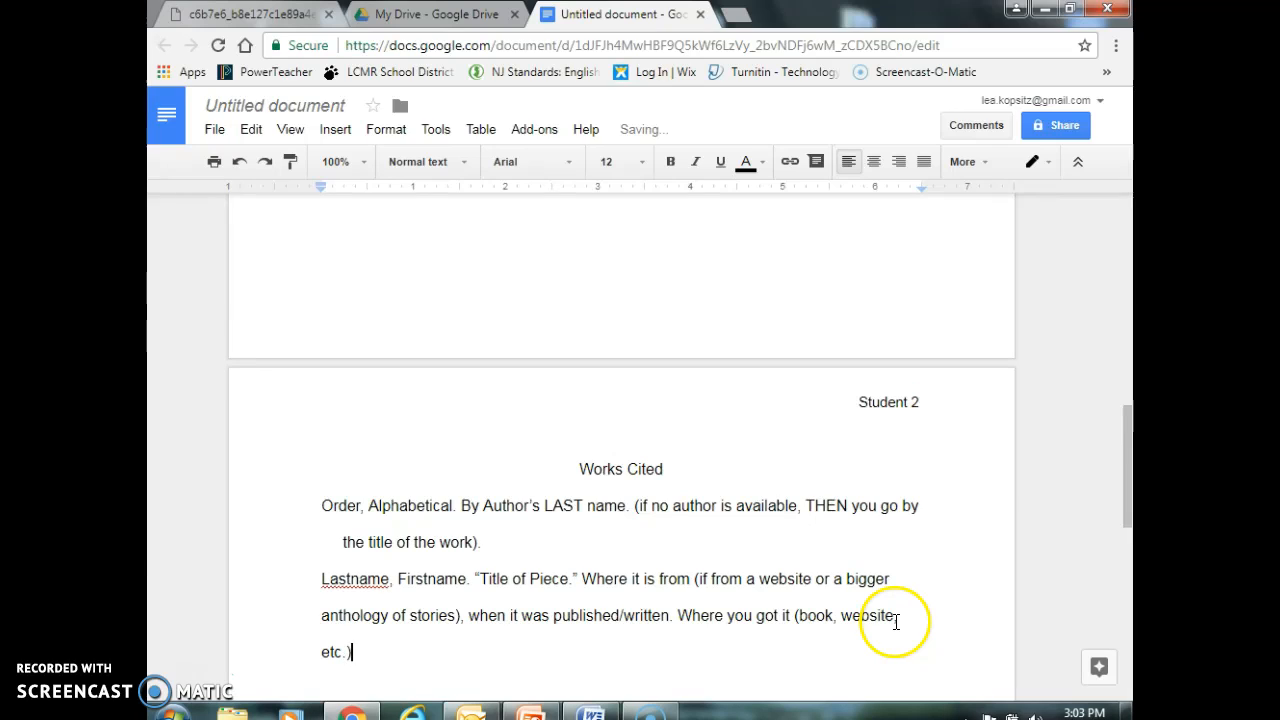
{"action": "key", "text": "BackSpace"}
Close the parenthesis after "etc." with a period and finish the second entry with "When you got it.".
{"action": "type", "text": "). Whe"}
{"action": "key", "text": "BackSpace"}
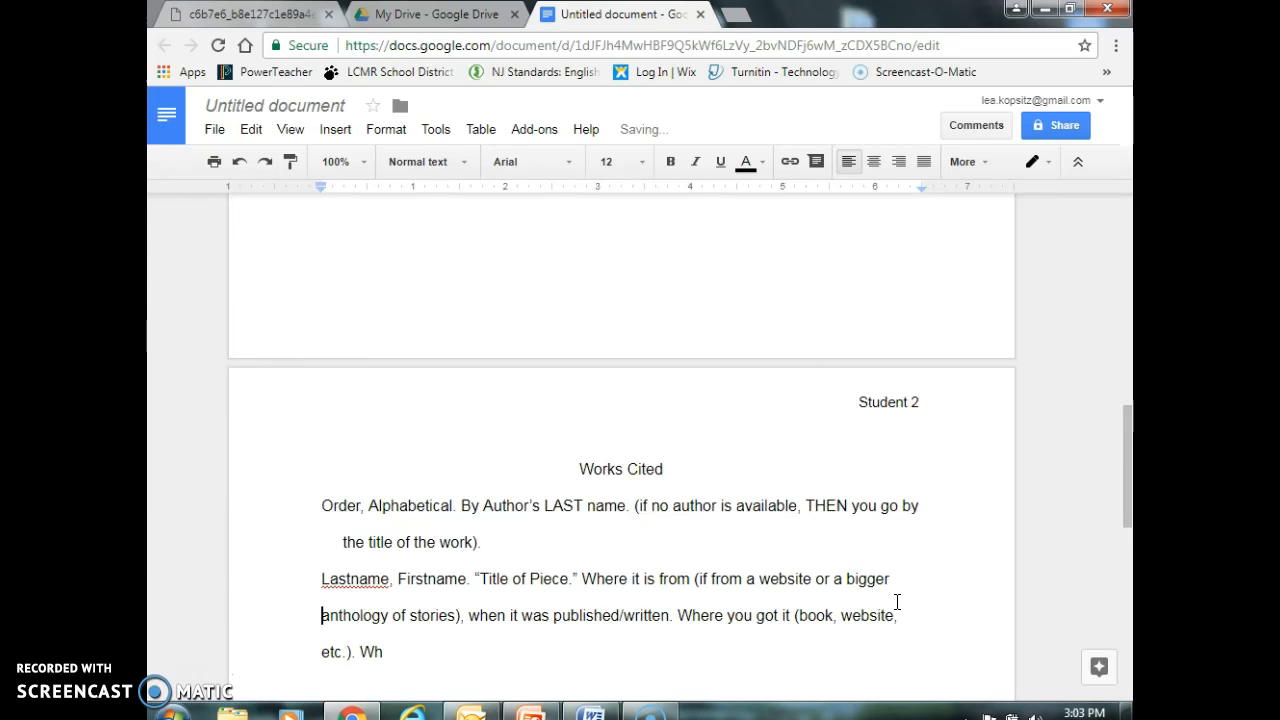
{"action": "double_click", "coordinate": [672, 665]}
{"action": "type", "text": "en you got it"}
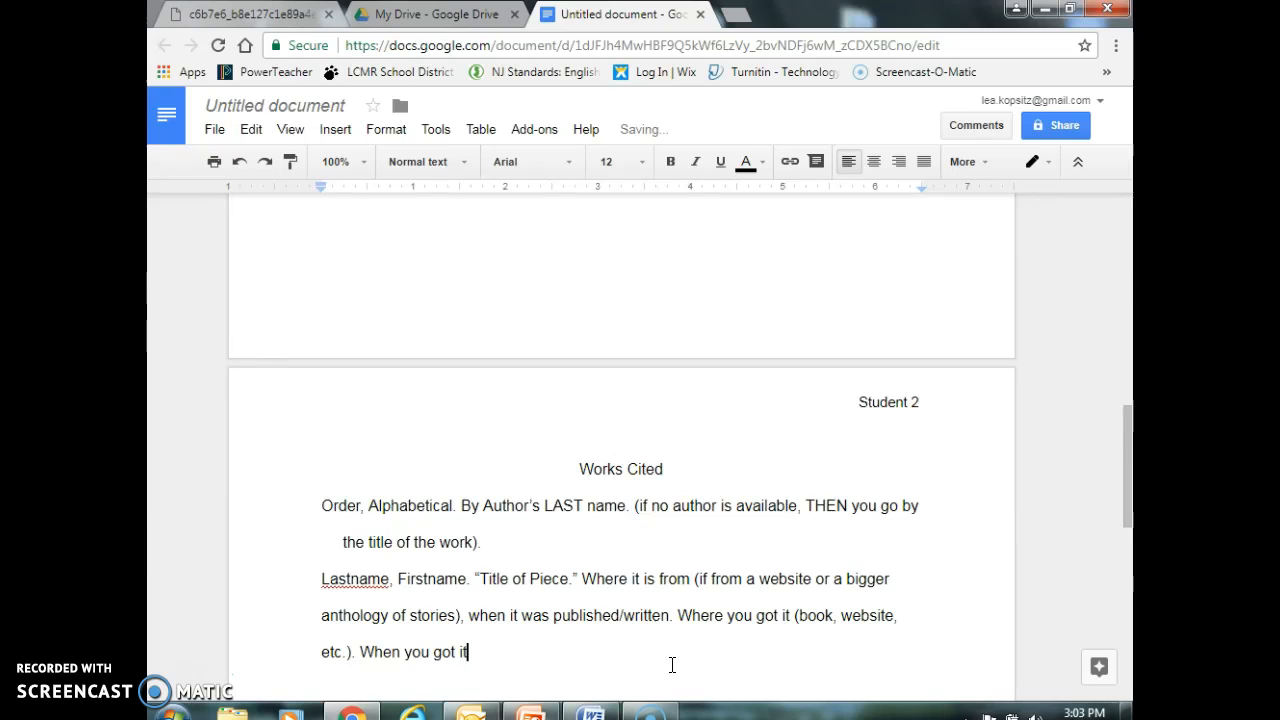
{"action": "type", "text": "."}
{"action": "key", "text": "BackSpace"}
{"action": "key", "text": "BackSpace"}
{"action": "type", "text": "."}
Indent the second and third lines of the Lastname, Firstname entry to form a hanging indent.
{"action": "left_click", "coordinate": [312, 620]}
{"action": "left_click", "coordinate": [310, 660]}
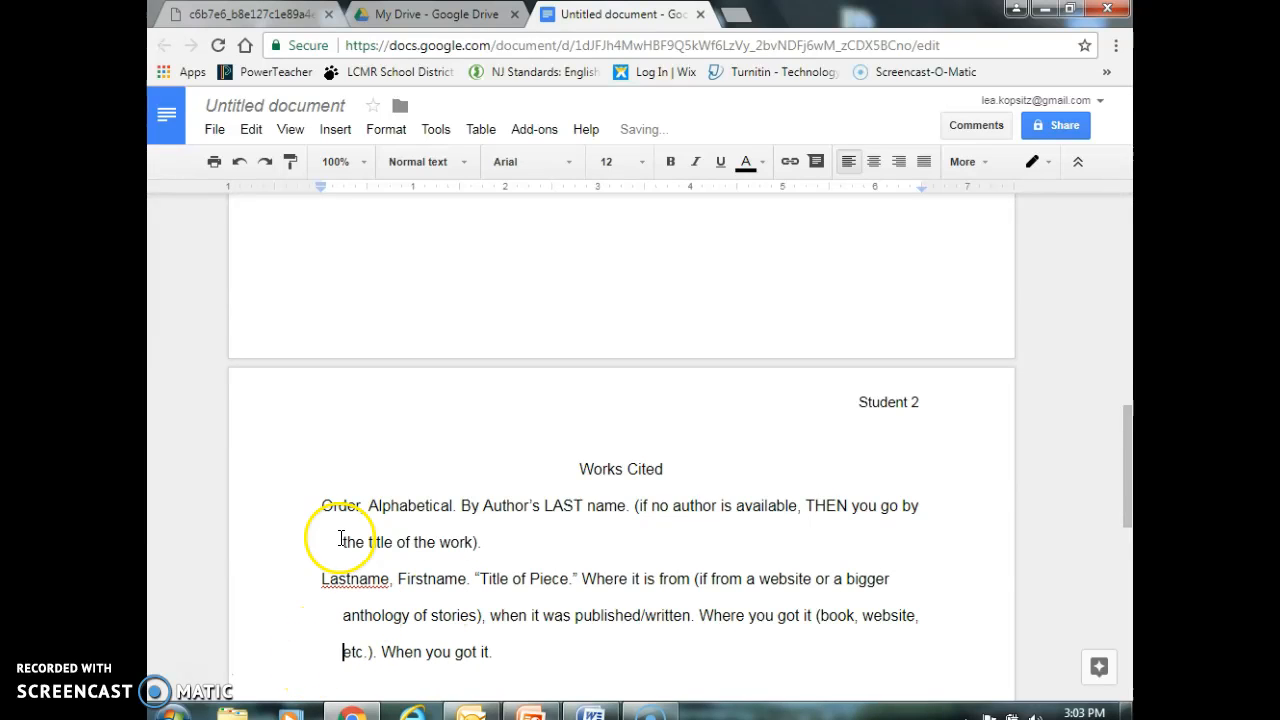
{"action": "left_click", "coordinate": [338, 615]}
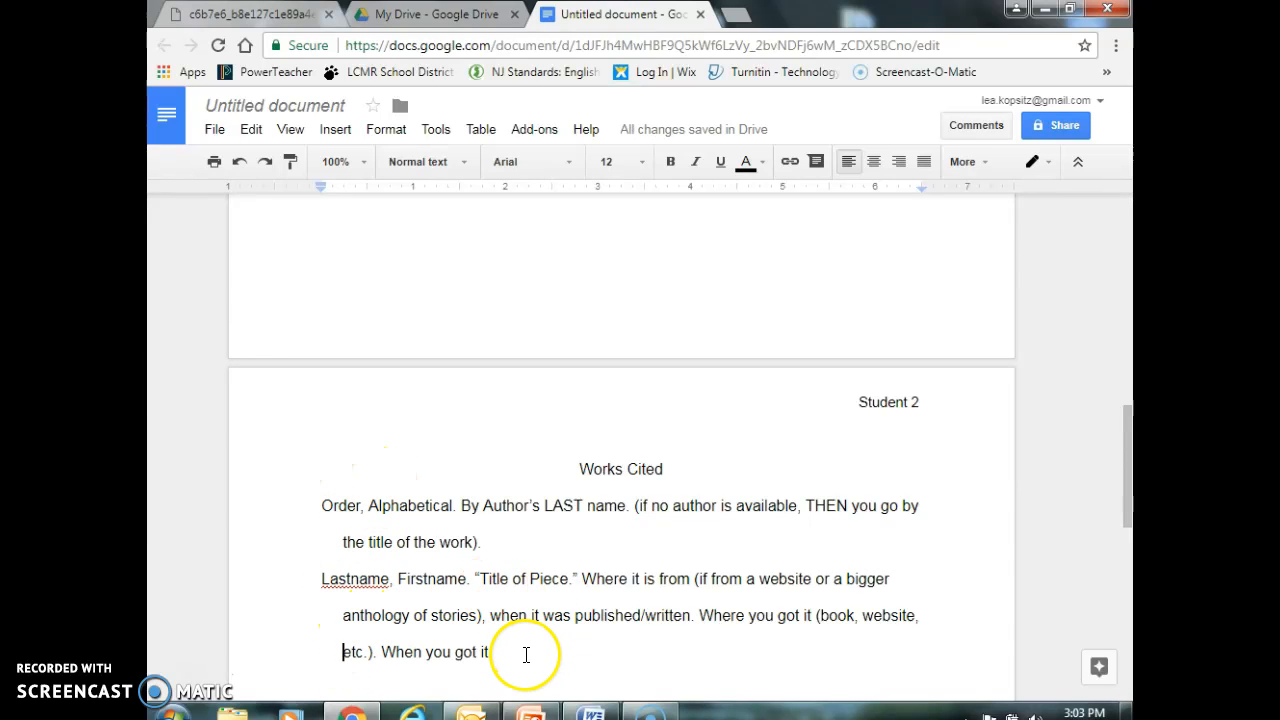
Highlight the whole second Works Cited entry for review, then return to the heading on the first page.
{"action": "left_click_drag", "start_coordinate": [526, 655], "coordinate": [321, 583]}
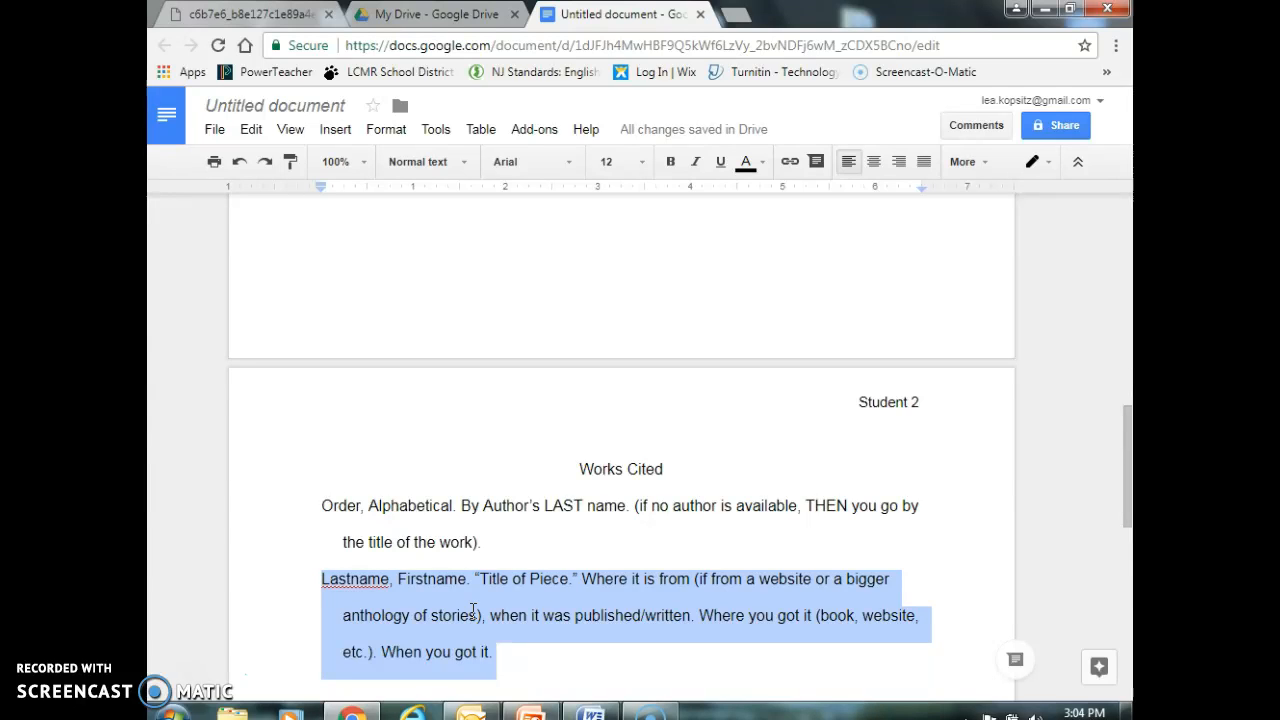
{"action": "left_click", "coordinate": [500, 652]}
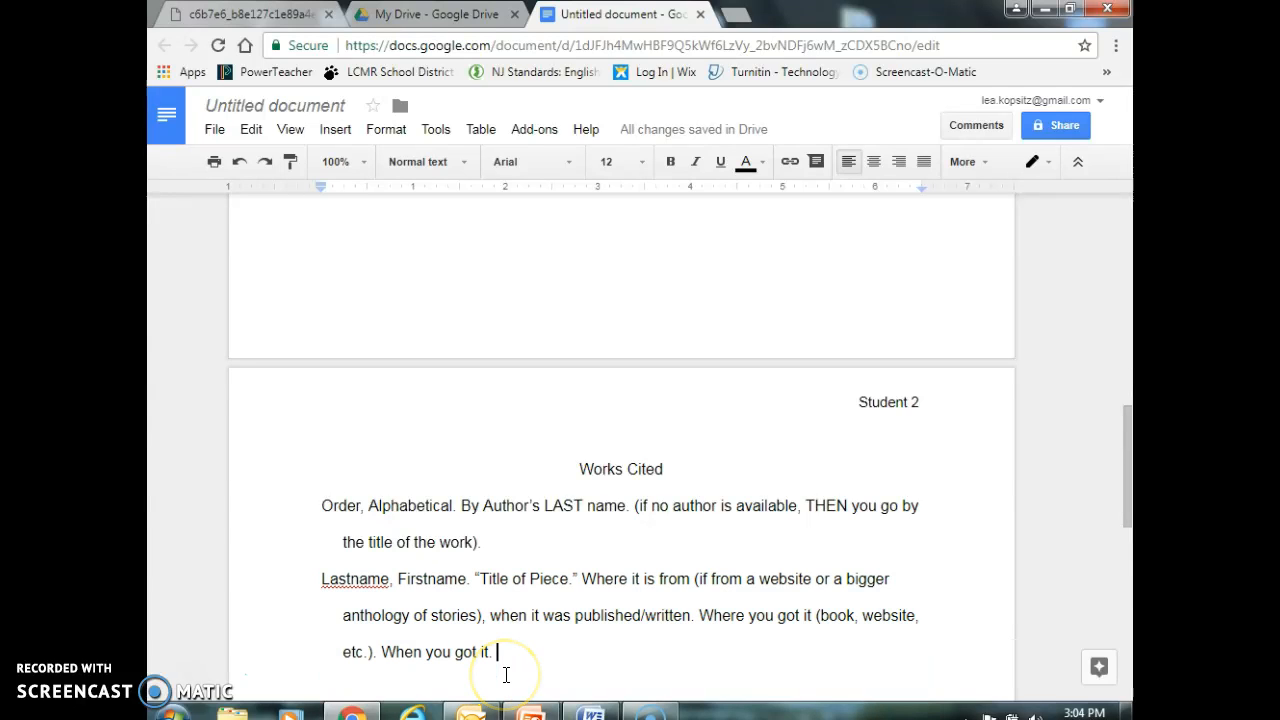
{"action": "left_click_drag", "start_coordinate": [1117, 523], "coordinate": [1122, 258]}
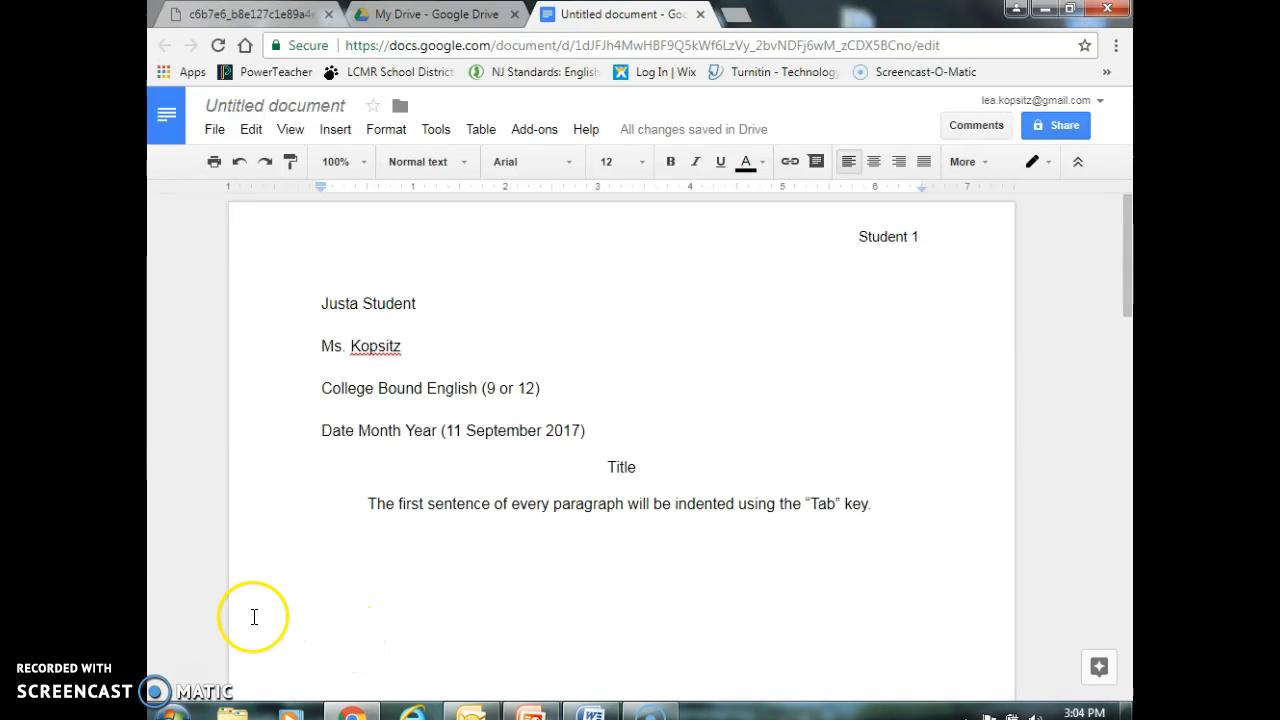